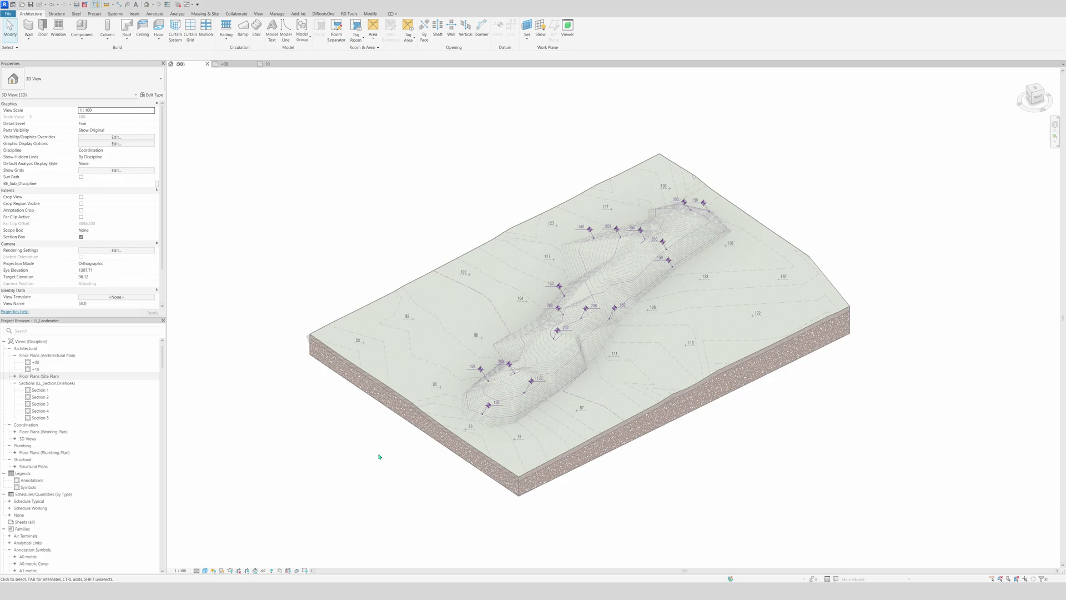
Step: Open the +00 floor plan, then switch to Floor Plan 10 of the LL_Toposolid project
double_click(35, 362)
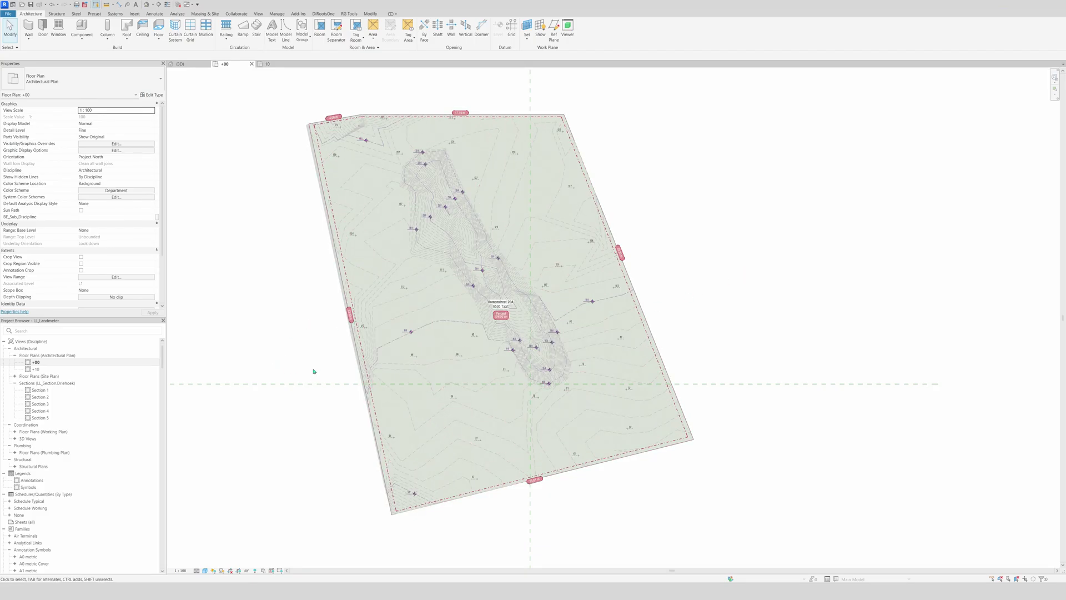
key("ctrl+Tab")
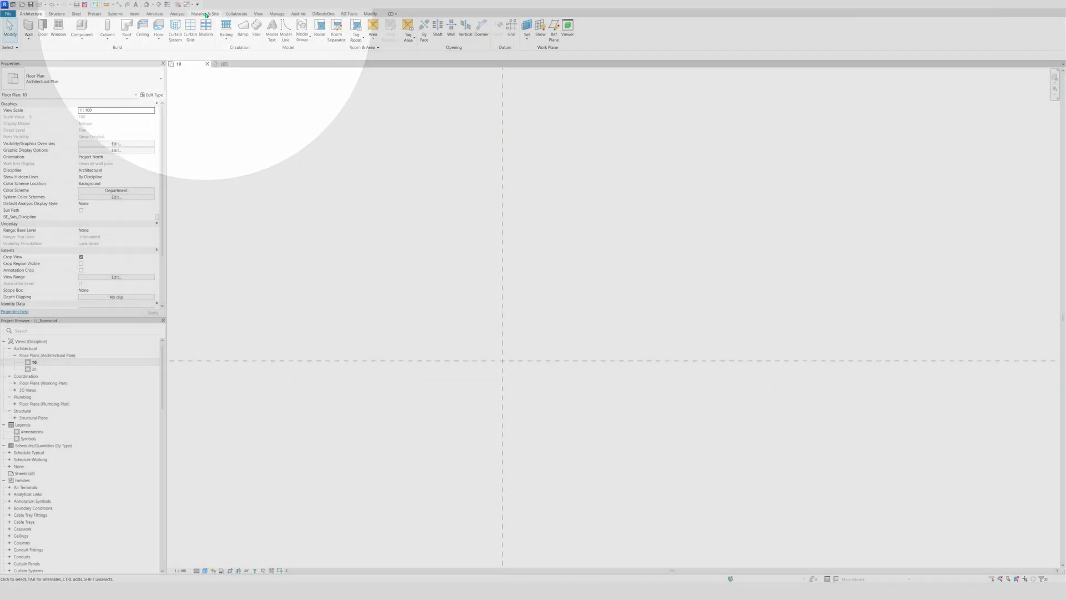
Step: Start a new LL_TS_LB_Volle Grond toposolid, review its type properties, and choose Line sketching
left_click(205, 13)
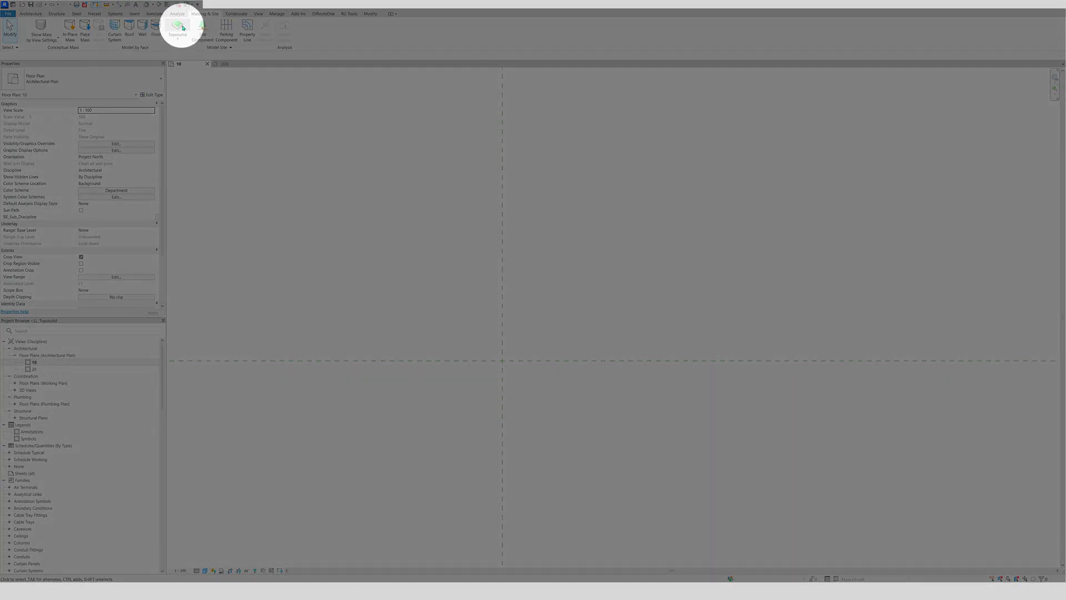
left_click(178, 26)
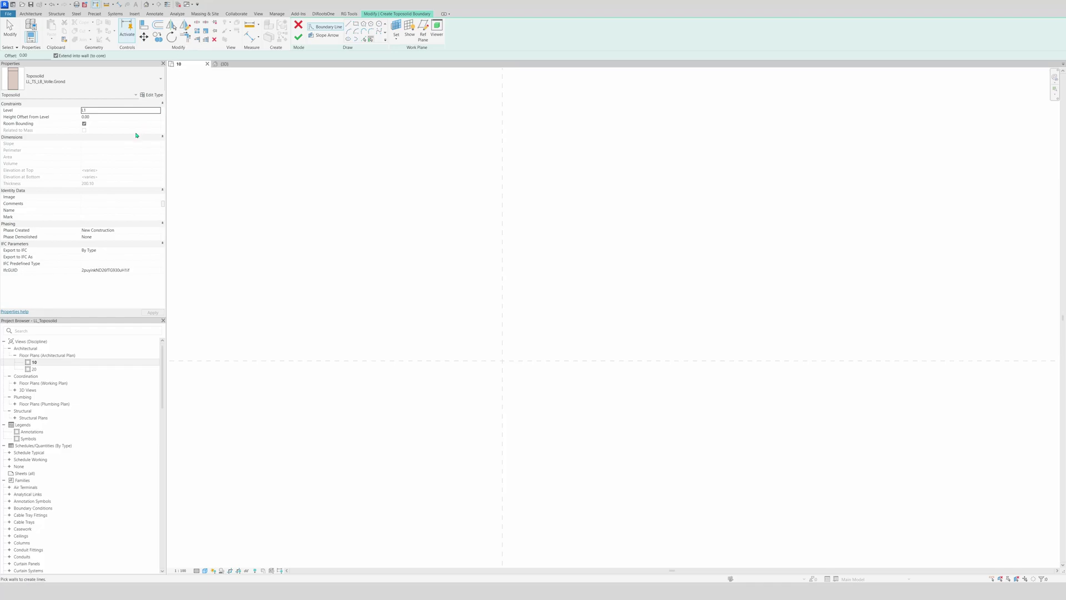
left_click(150, 95)
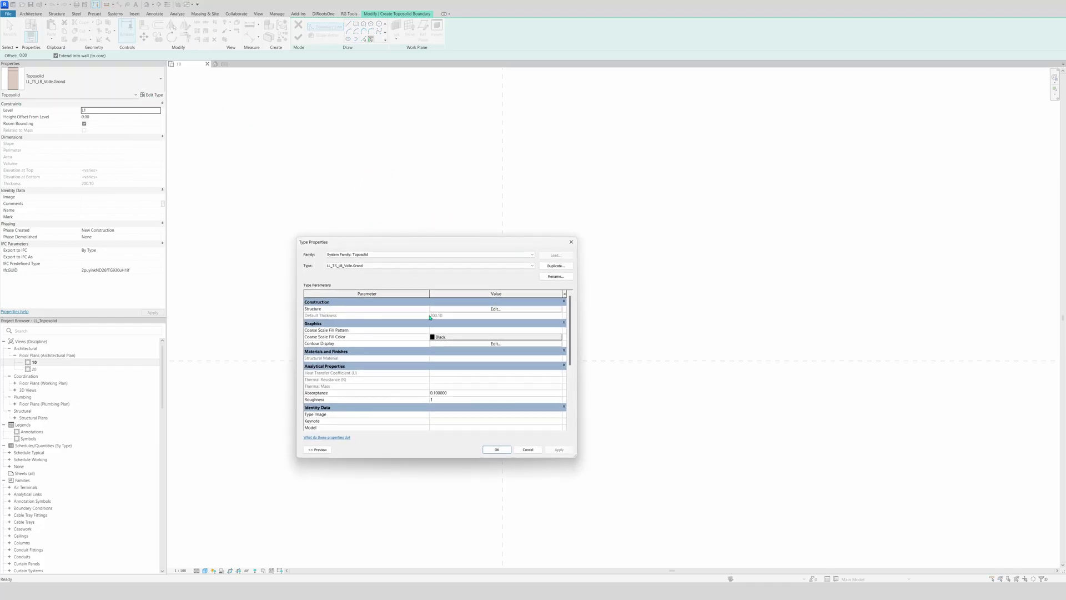
left_click(570, 241)
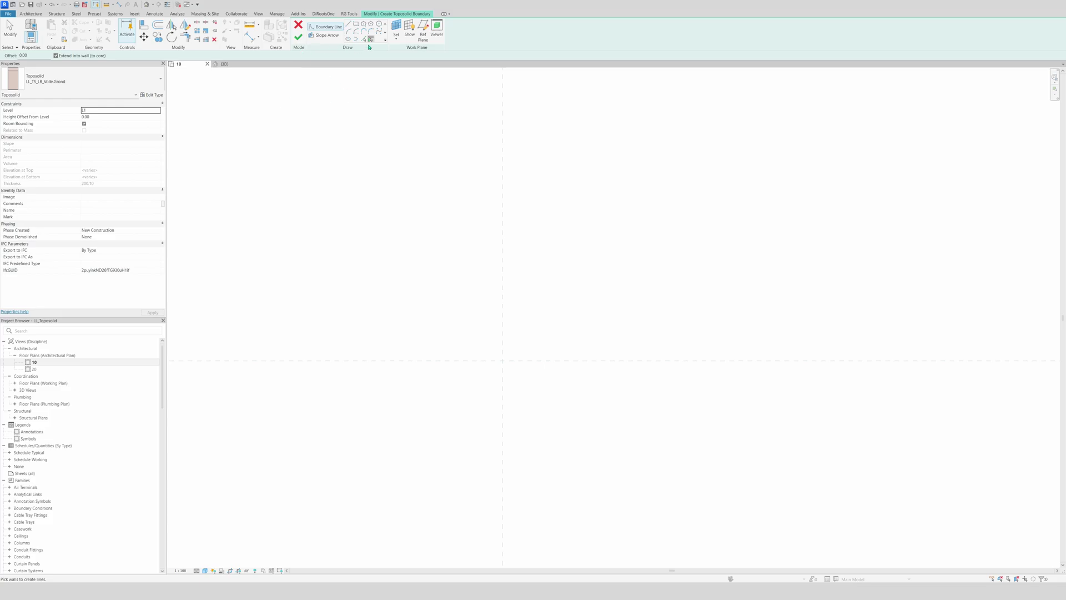
left_click(348, 25)
Step: Sketch a closed five-sided toposolid boundary with straight lines
left_click(529, 229)
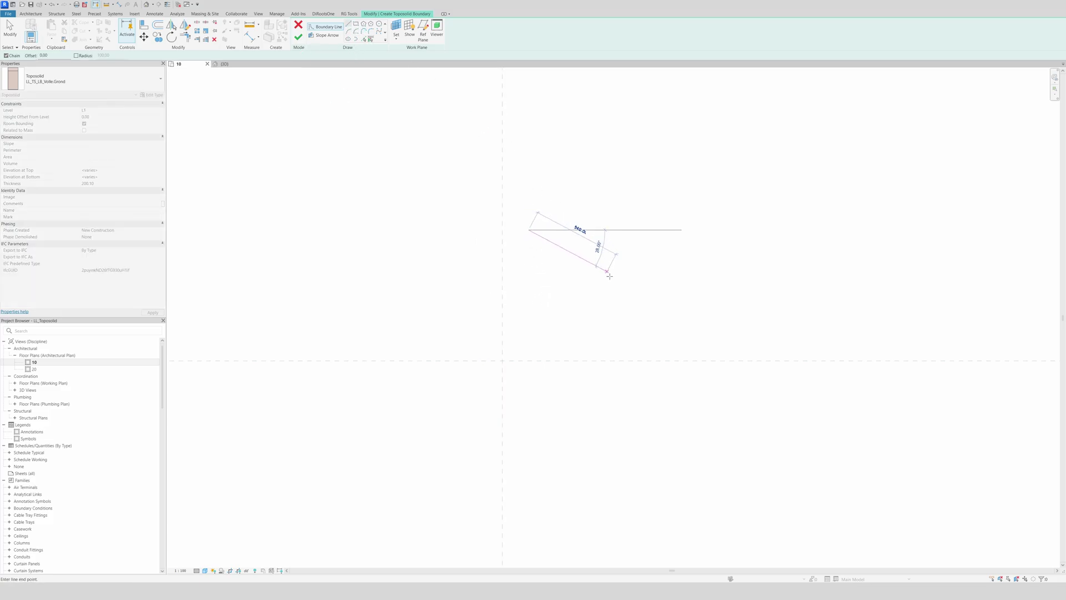
left_click(633, 294)
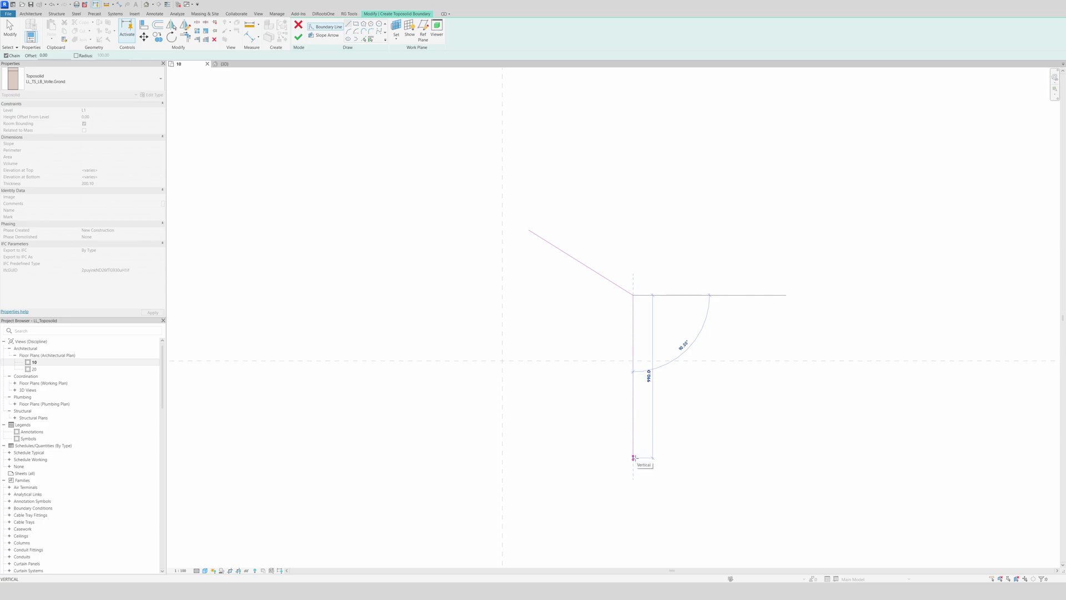
left_click(633, 457)
left_click(408, 458)
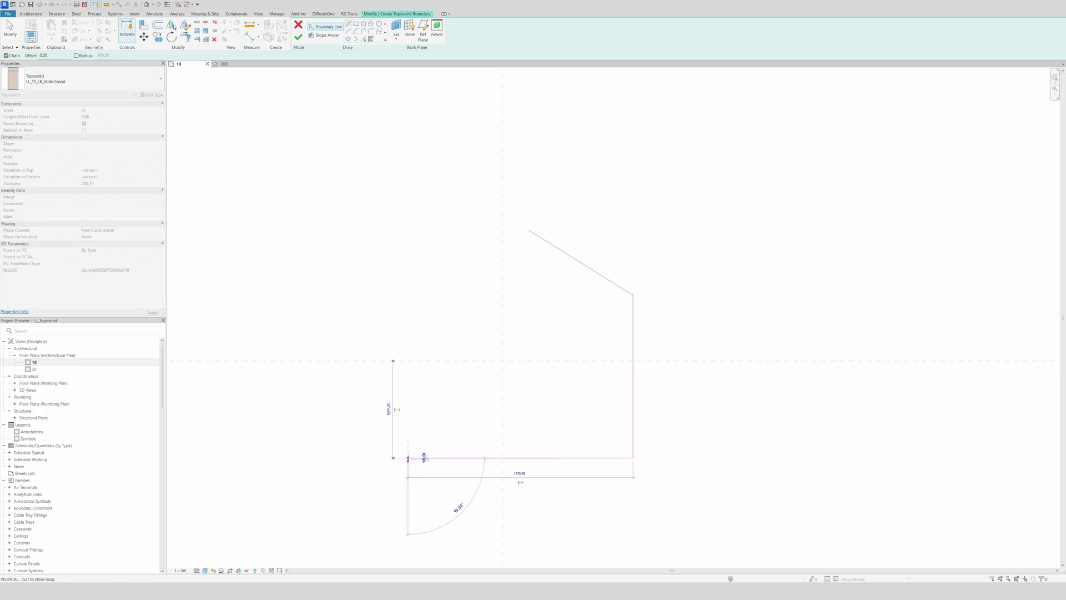
left_click(415, 242)
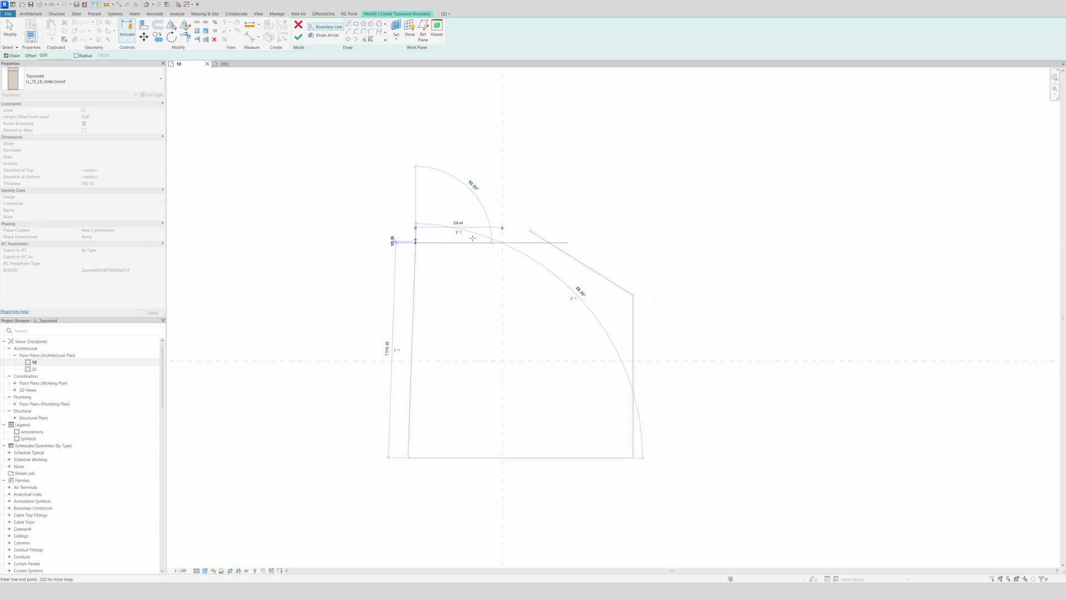
left_click(529, 230)
key("Escape")
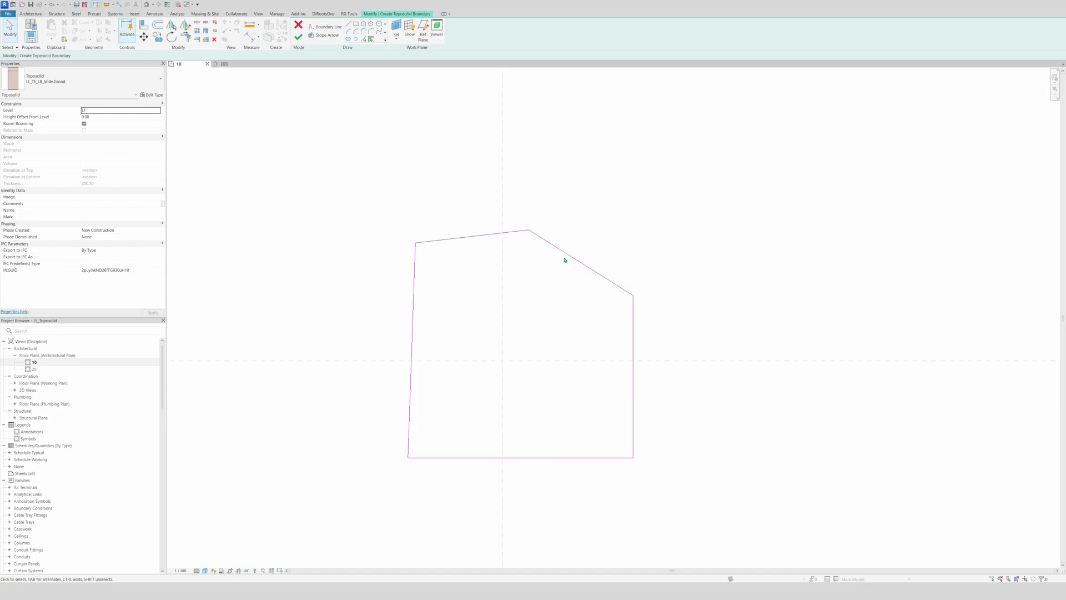
Step: Drag the top boundary edge higher and finish the toposolid sketch
mouse_move(506, 238)
left_mouse_down()
mouse_move(545, 250)
mouse_move(511, 255)
mouse_move(572, 211)
left_mouse_up()
left_click(298, 36)
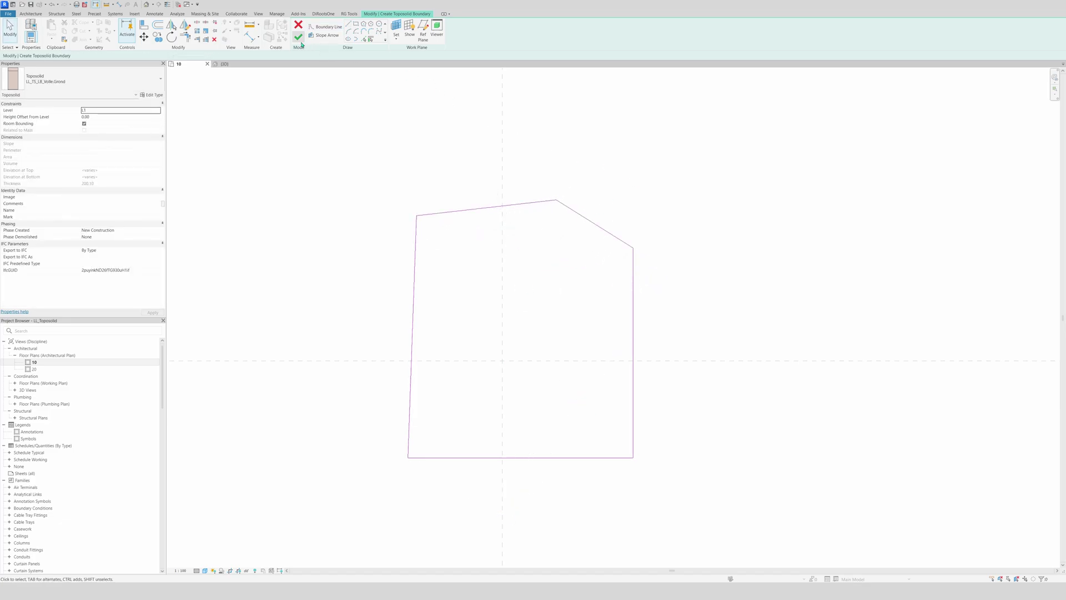
key("Escape")
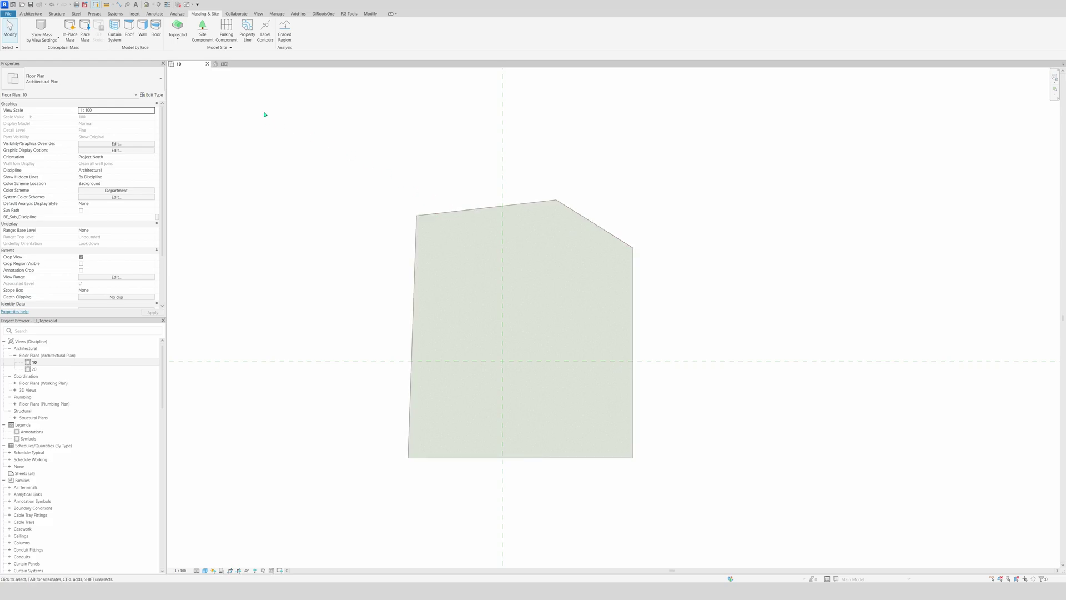
Step: Inspect the new toposolid in the {3D} view
left_click(225, 63)
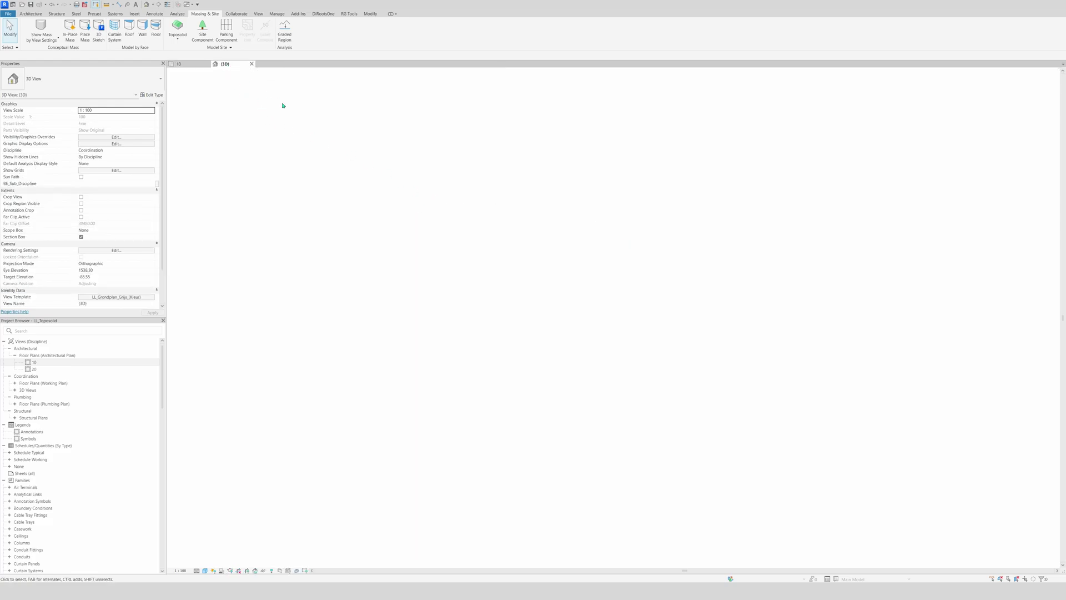
scroll(583, 367, "up", 4)
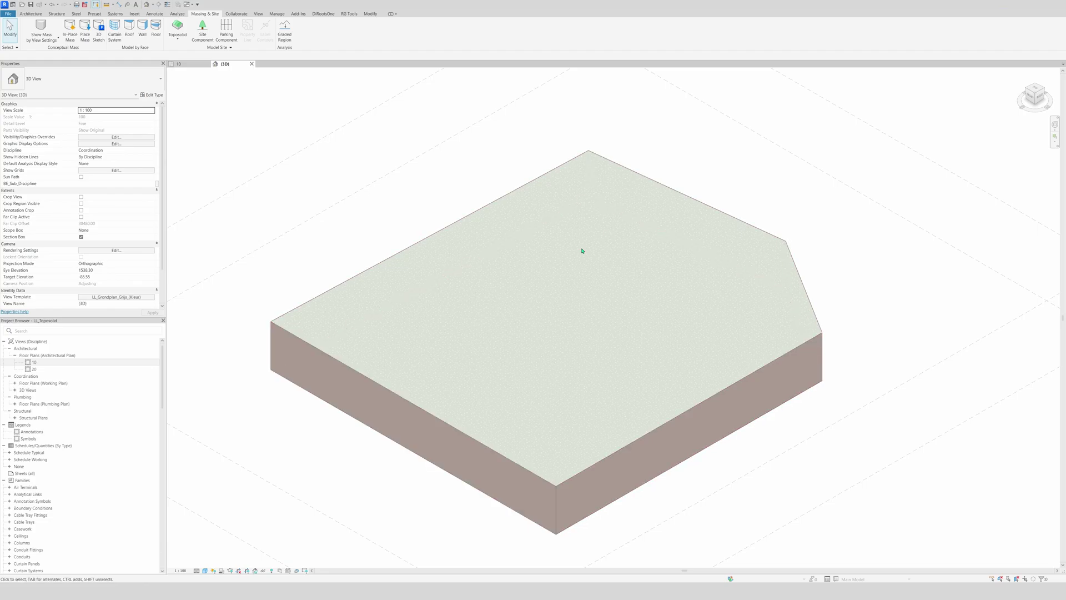
scroll(452, 321, "down", 3)
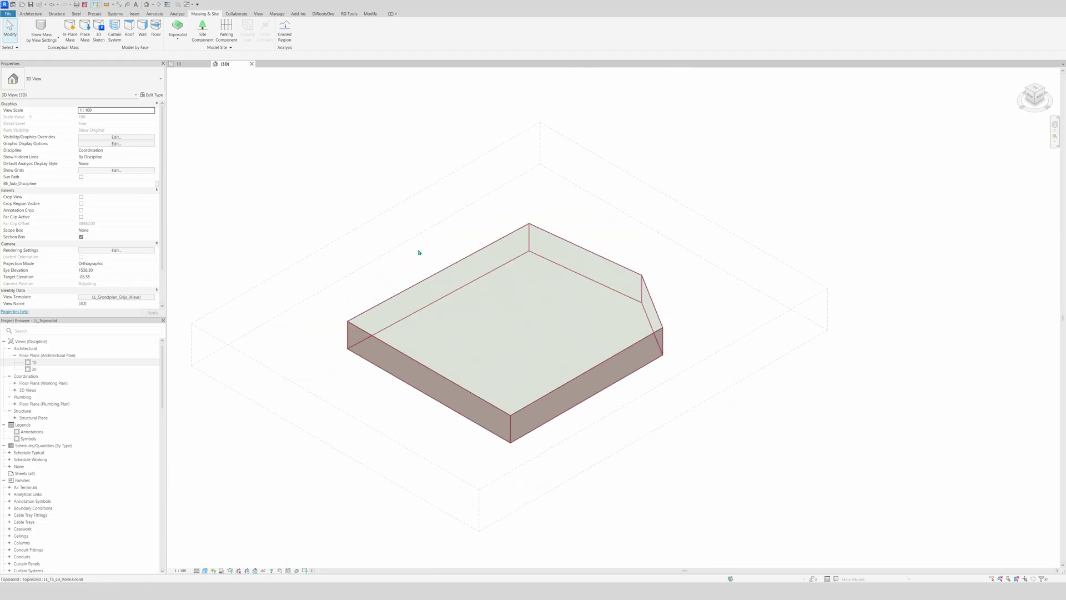
Step: Tile Floor Plan 10 and the 3D view side by side, zoom both to fit, and select the toposolid
left_click(179, 64)
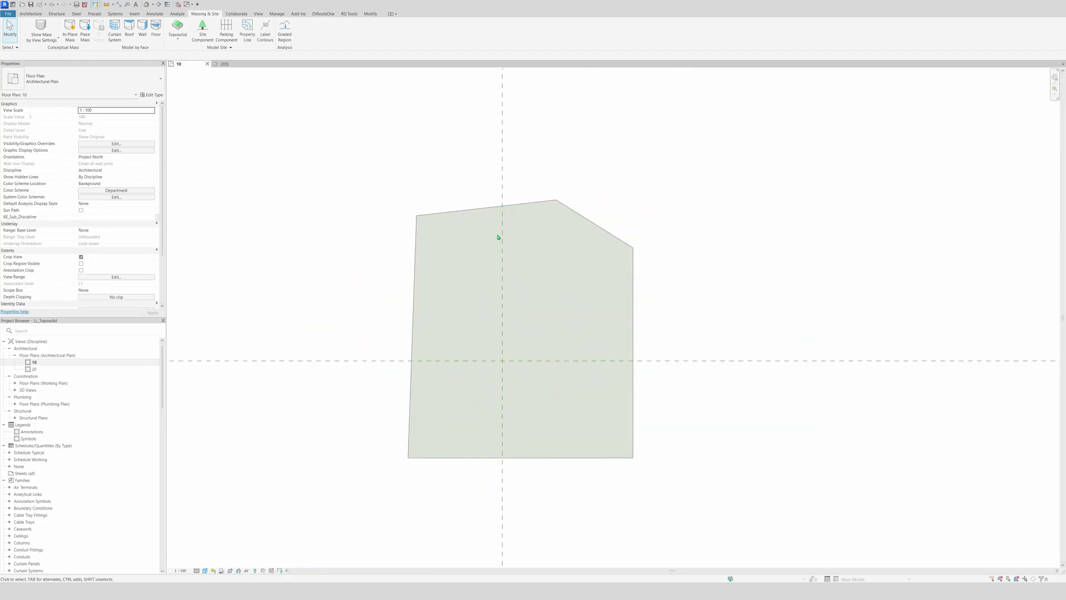
left_click(257, 14)
left_click(625, 28)
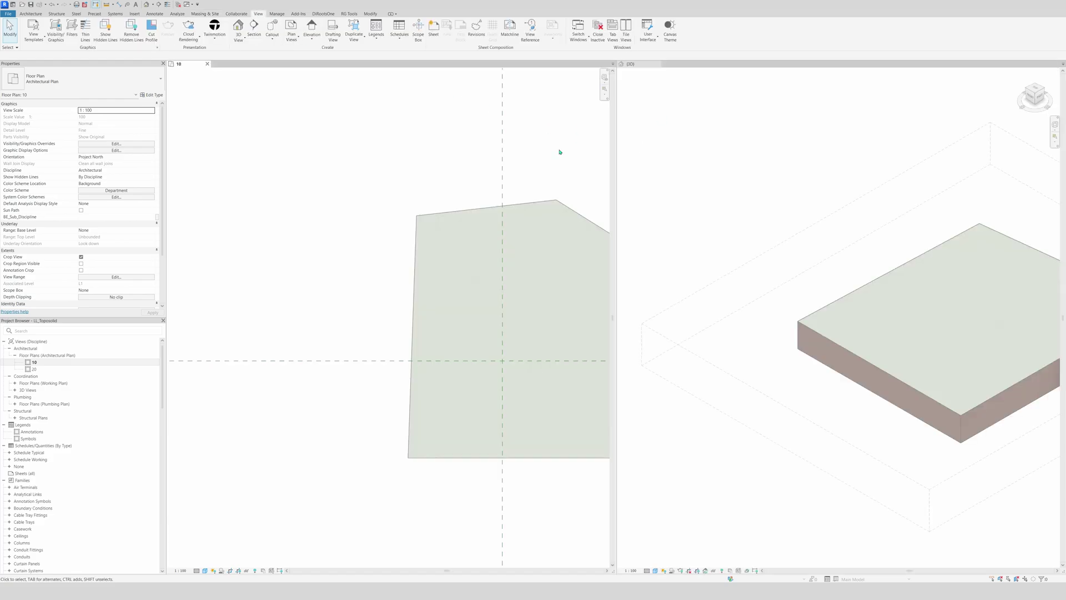
scroll(347, 302, "down", 3)
scroll(392, 325, "up", 4)
scroll(268, 317, "down", 2)
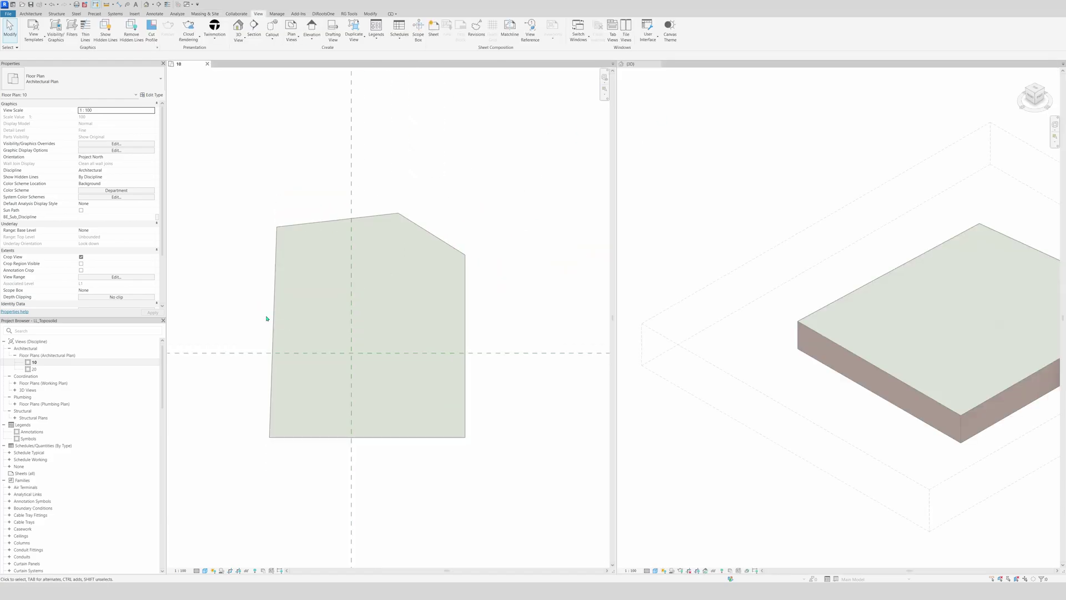
scroll(261, 316, "up", 3)
scroll(257, 316, "down", 3)
scroll(414, 310, "up", 2)
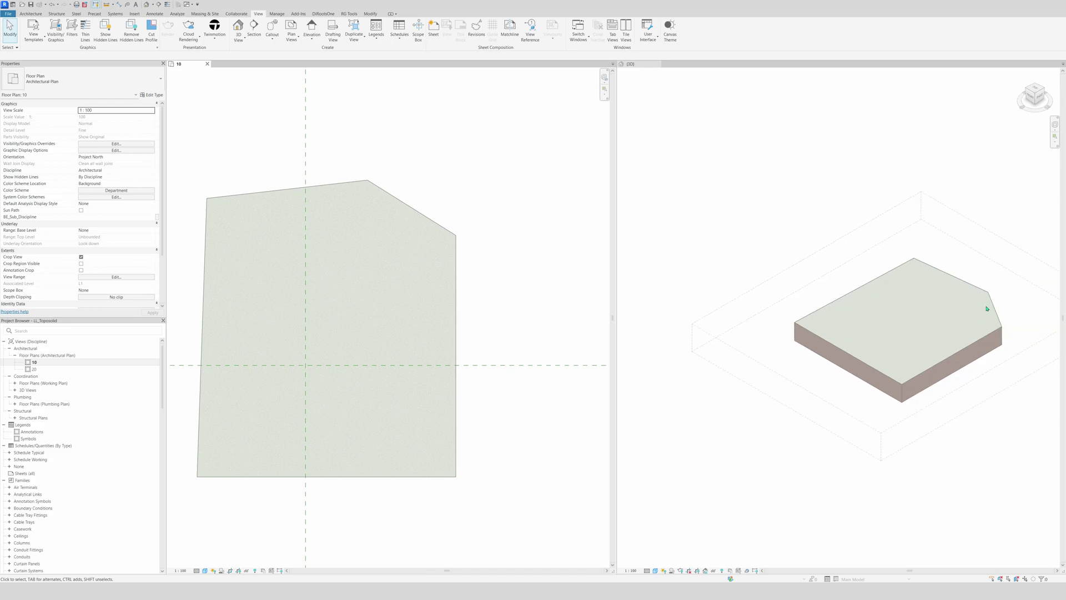
scroll(987, 305, "up", 3)
scroll(900, 314, "down", 4)
scroll(772, 304, "up", 2)
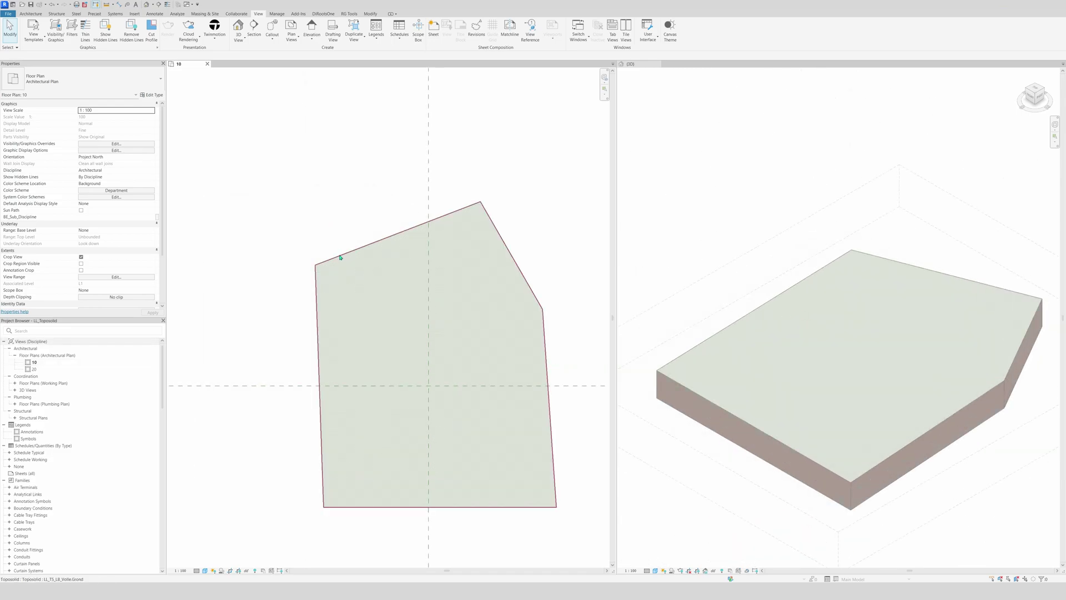
left_click(340, 255)
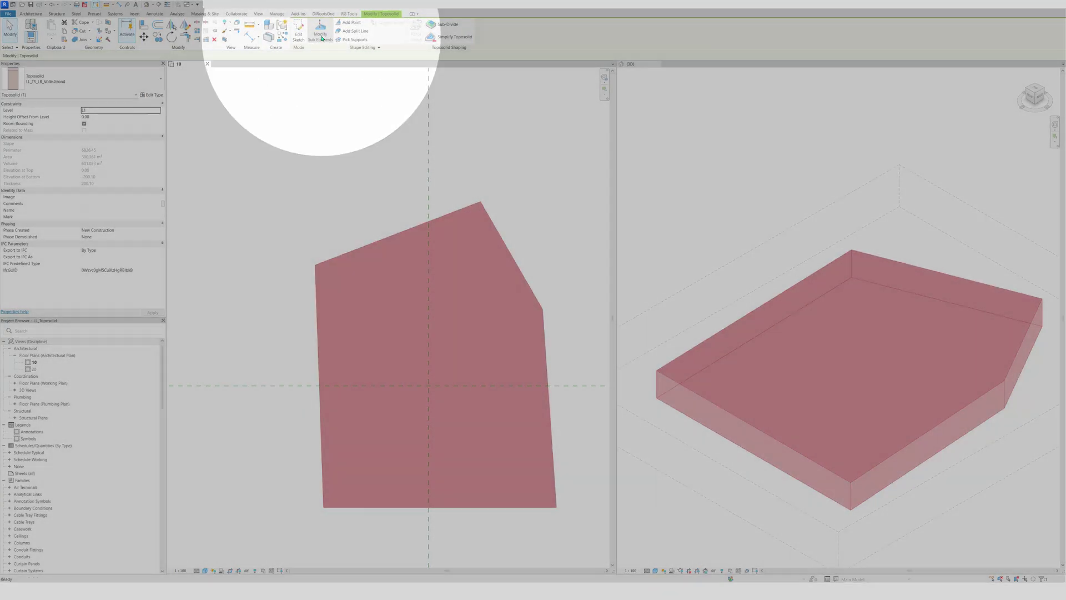
Step: Add shape points down the middle of the toposolid with Modify Sub Elements' Add Point
left_click(321, 35)
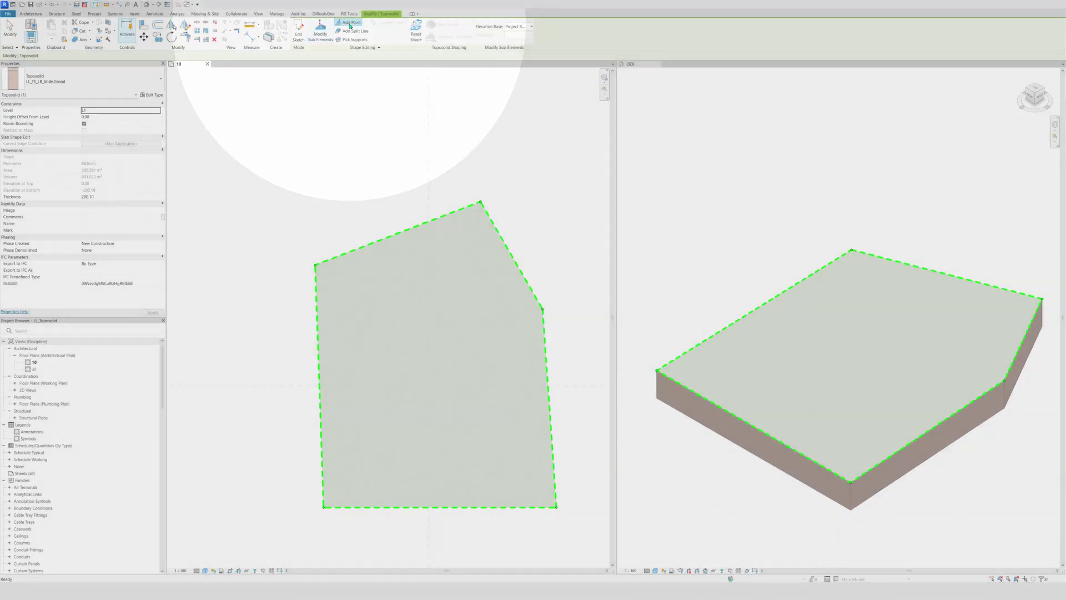
left_click(350, 26)
left_click(402, 278)
left_click(392, 300)
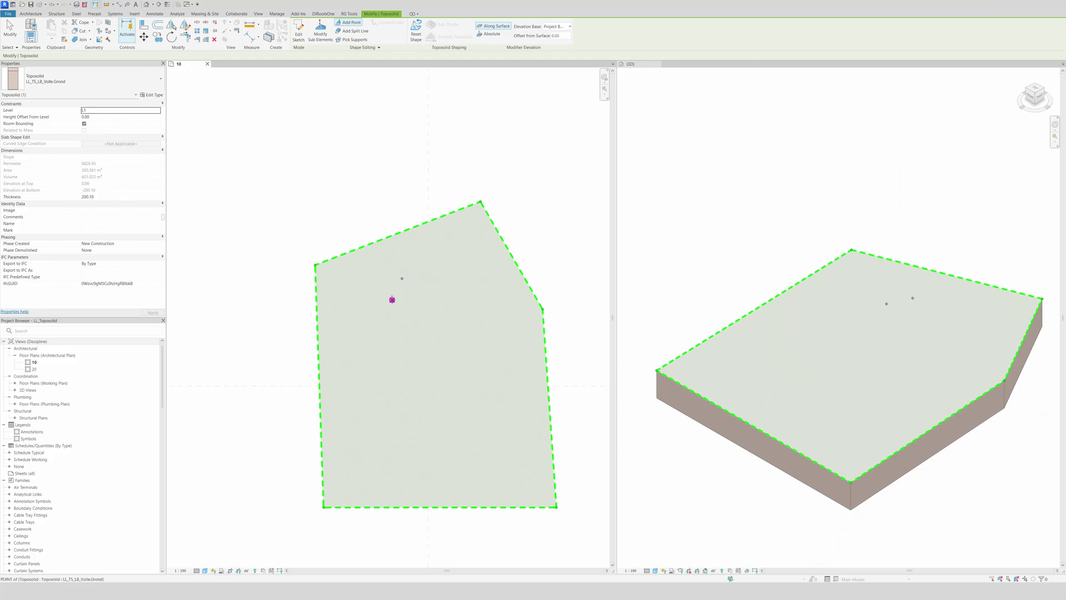
left_click(392, 334)
left_click(403, 358)
left_click(409, 407)
left_click(409, 445)
left_click(432, 453)
left_click(448, 438)
left_click(439, 333)
left_click(443, 294)
left_click(438, 264)
left_click(419, 299)
left_click(415, 279)
left_click(407, 327)
left_click(428, 318)
left_click(419, 352)
left_click(434, 377)
left_click(419, 385)
left_click(428, 412)
left_click(451, 402)
left_click(428, 431)
Step: Add more shape points across the right side, left side and edges of the toposolid
left_click(464, 241)
left_click(514, 289)
left_click(491, 351)
left_click(507, 409)
left_click(409, 479)
left_click(378, 430)
left_click(377, 390)
left_click(358, 355)
left_click(344, 323)
left_click(378, 271)
left_click(402, 257)
left_click(333, 264)
left_click(335, 370)
left_click(332, 474)
left_click(363, 481)
Step: Raise the elevations of three upper hill points on the toposolid
key("Escape")
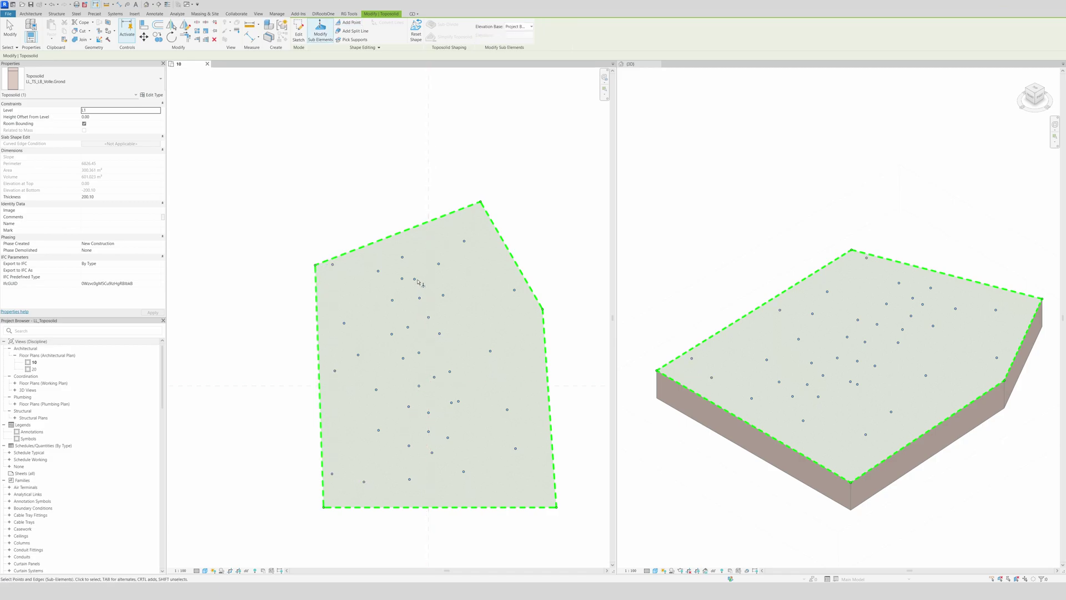
left_click(414, 278)
left_click(414, 274)
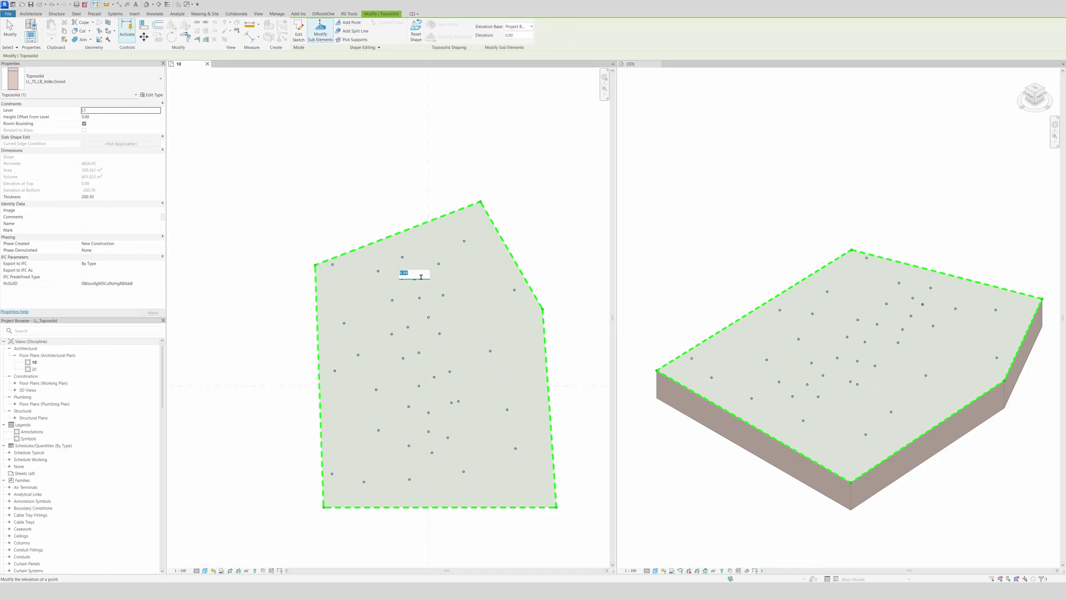
type("11")
key("Return")
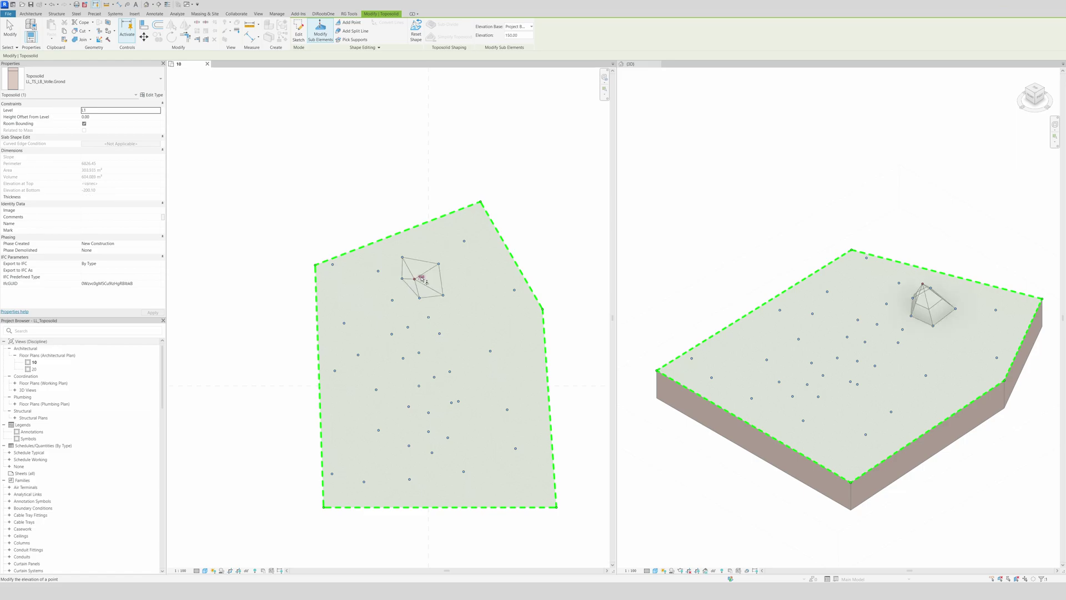
left_click(443, 295)
left_click(449, 294)
type("1")
key("Return")
left_click(419, 298)
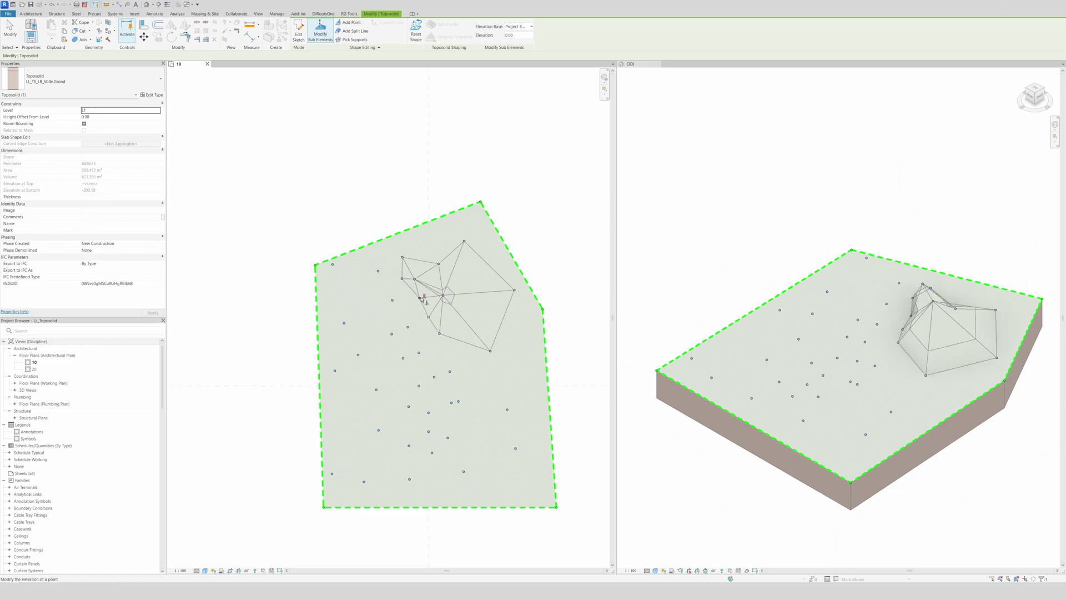
left_click(426, 296)
type("190")
key("Return")
Step: Set three central hill points to higher elevations, including 220 and 236
left_click(433, 316)
left_click(434, 317)
type("220")
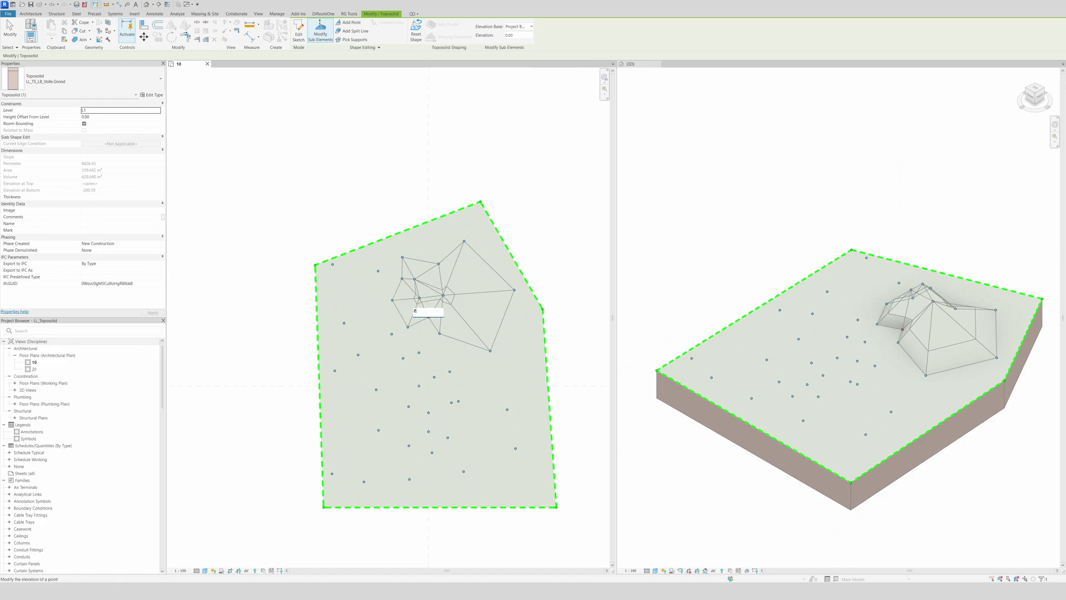
key("Return")
left_click(439, 333)
left_click(439, 332)
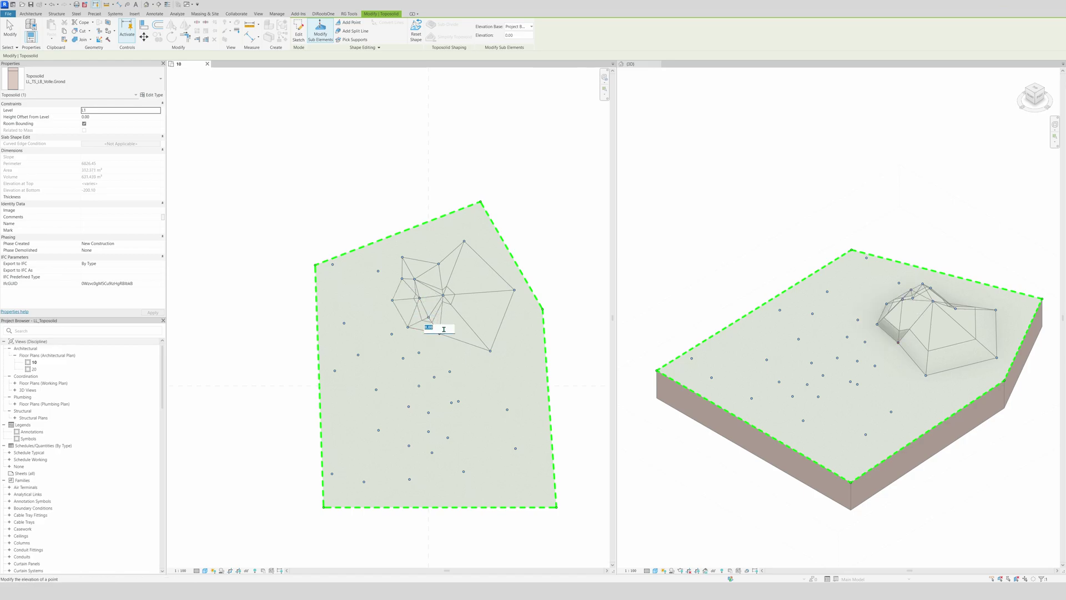
type("23")
key("Return")
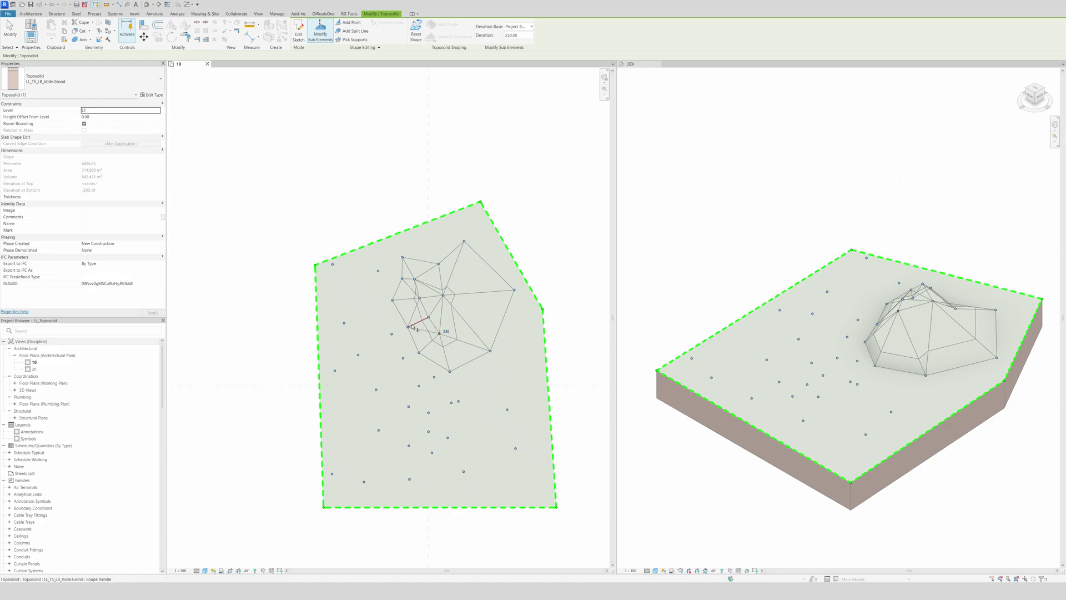
left_click(409, 326)
left_click(410, 325)
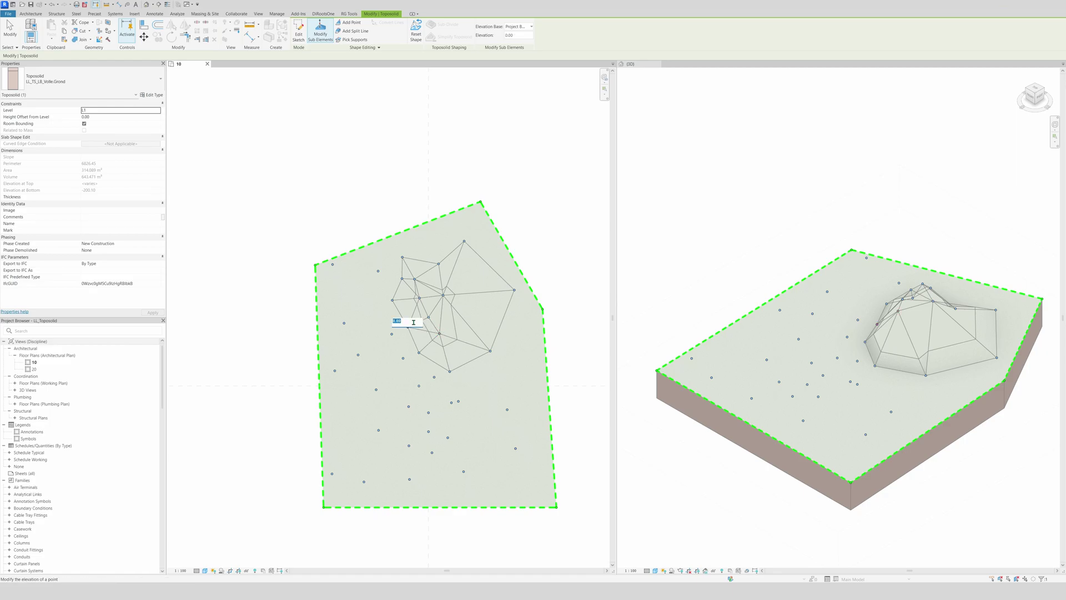
type("236")
key("Return")
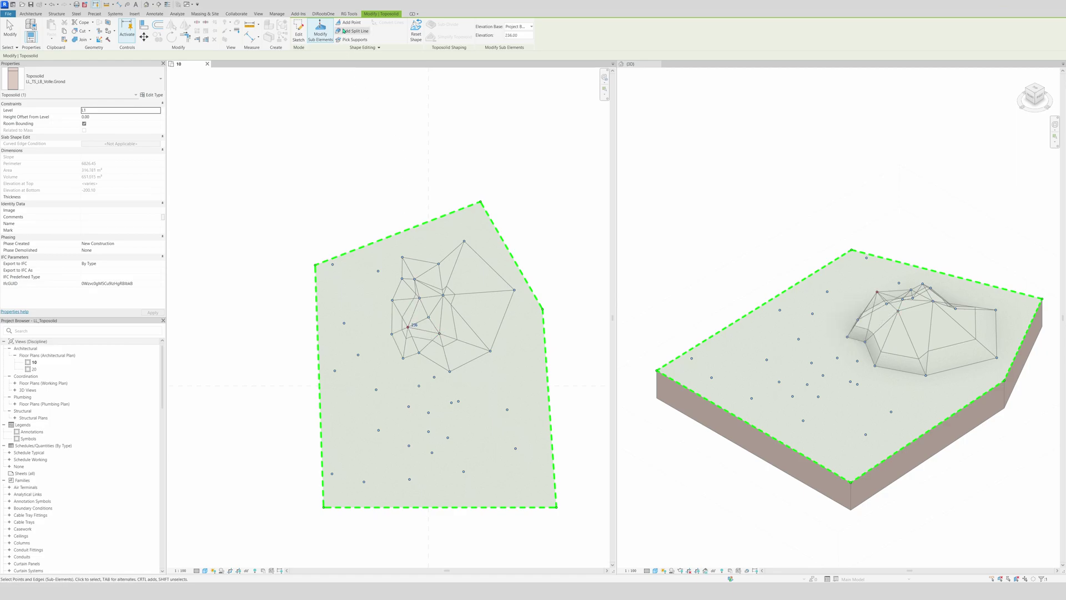
Step: Add a new hill point, then set point elevations to 220 and 200, and the new point to 220
left_click(350, 23)
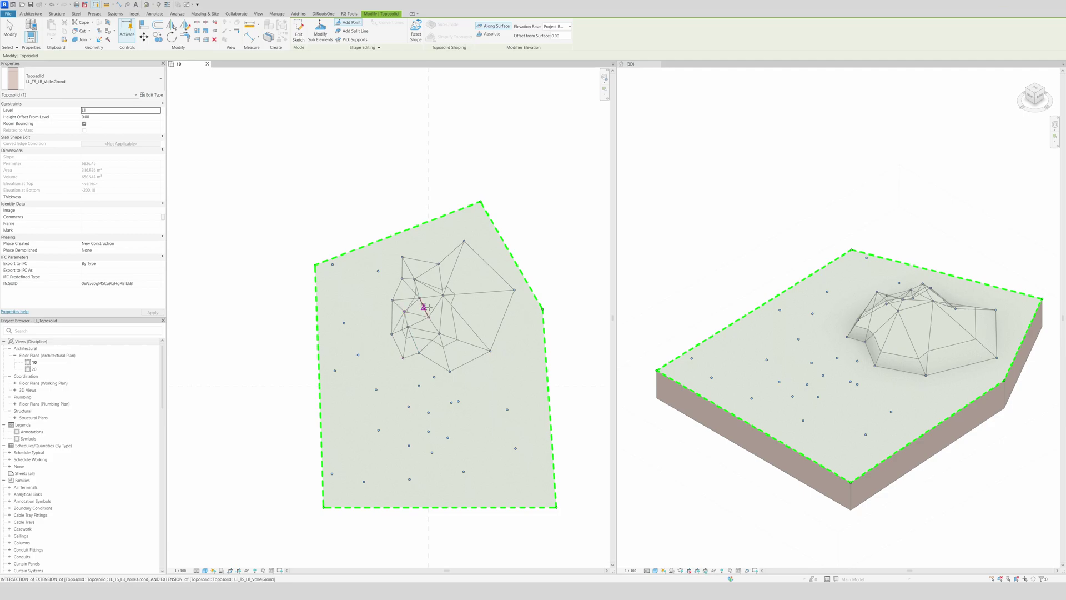
left_click(450, 314)
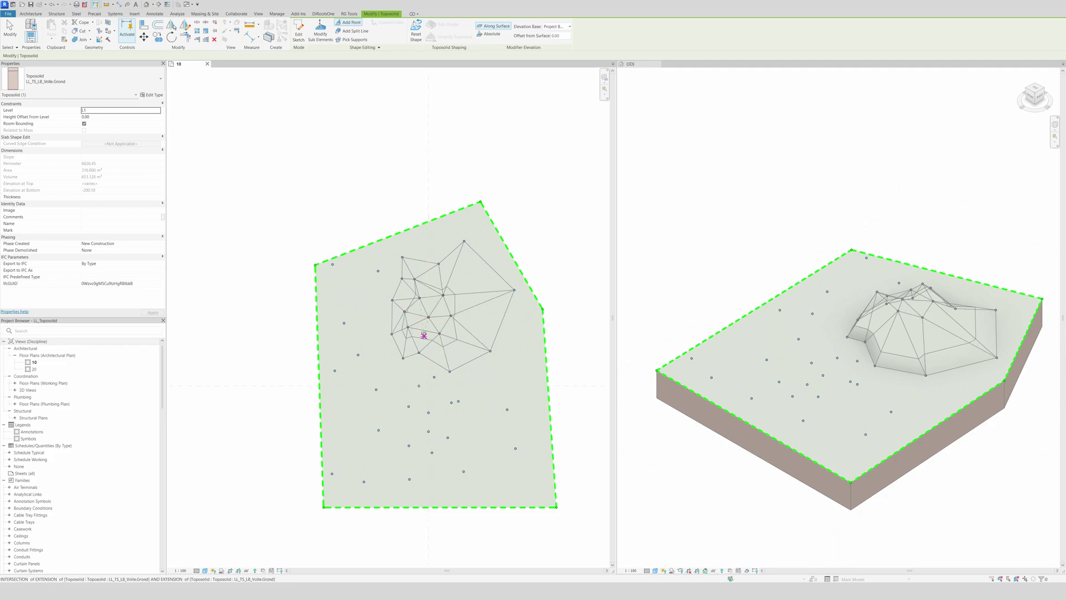
key("Escape")
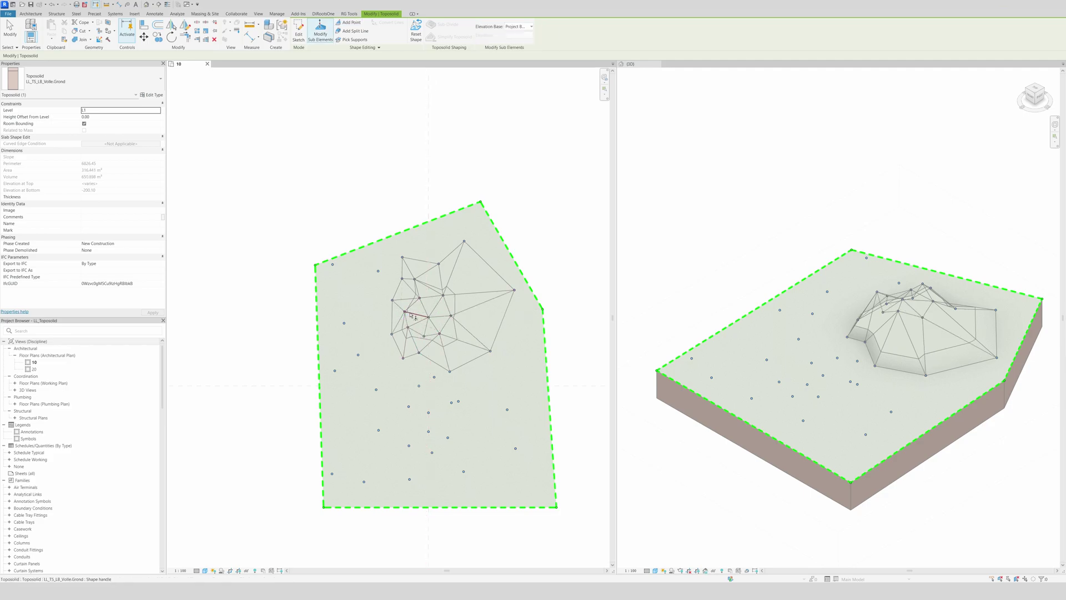
left_click(408, 310)
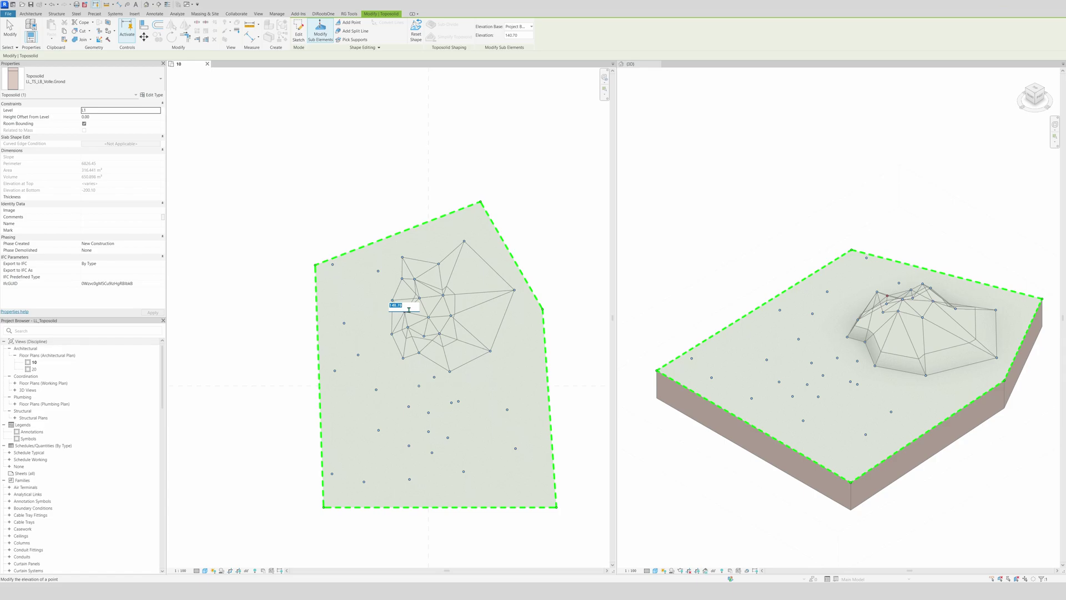
type("220")
key("Return")
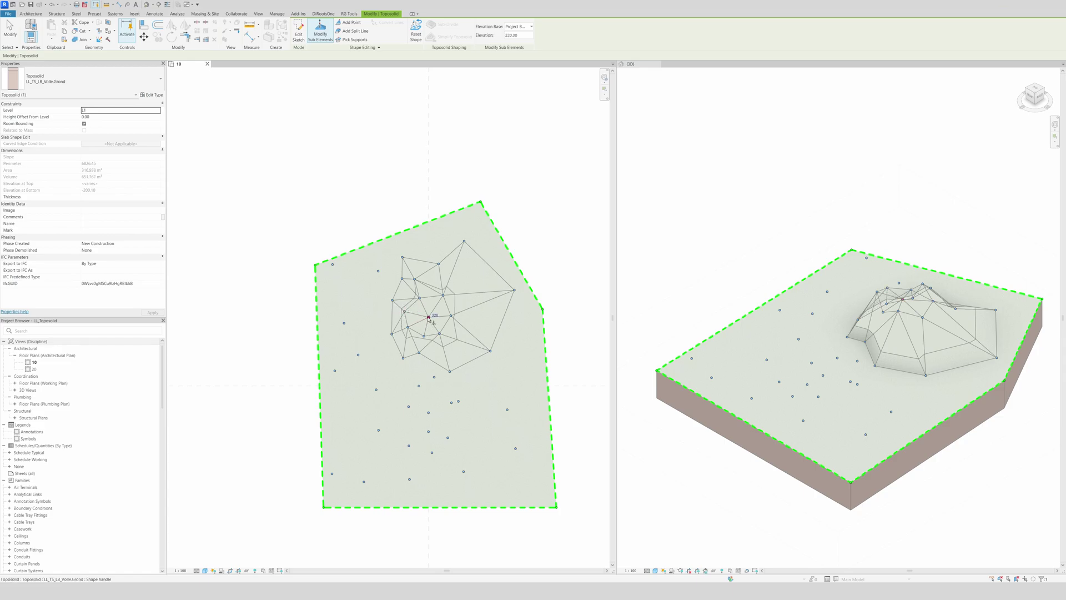
left_click(446, 296)
type("200")
key("Return")
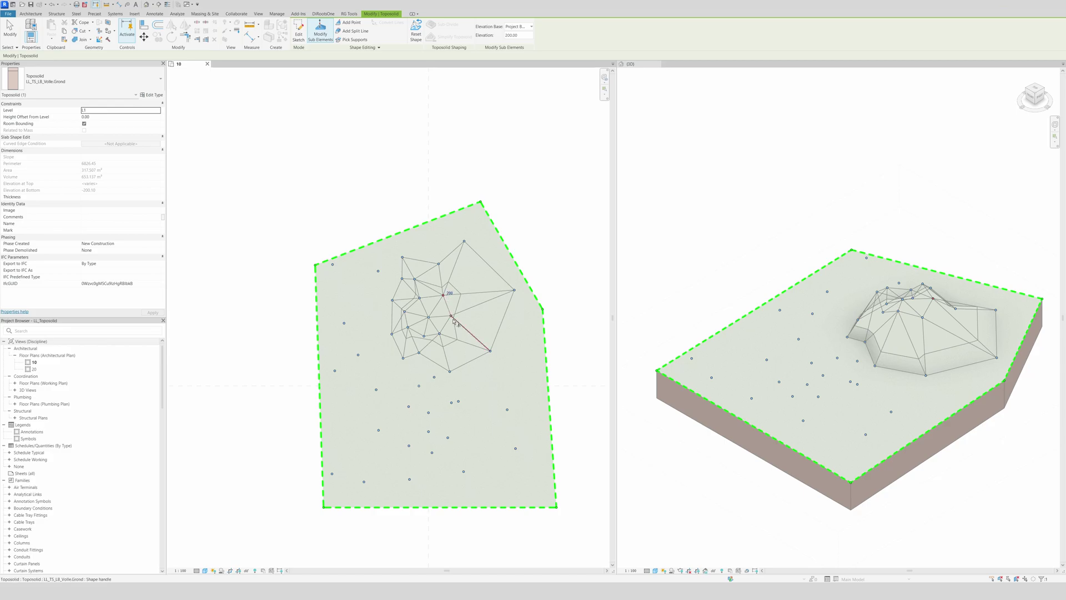
left_click(451, 316)
type("2")
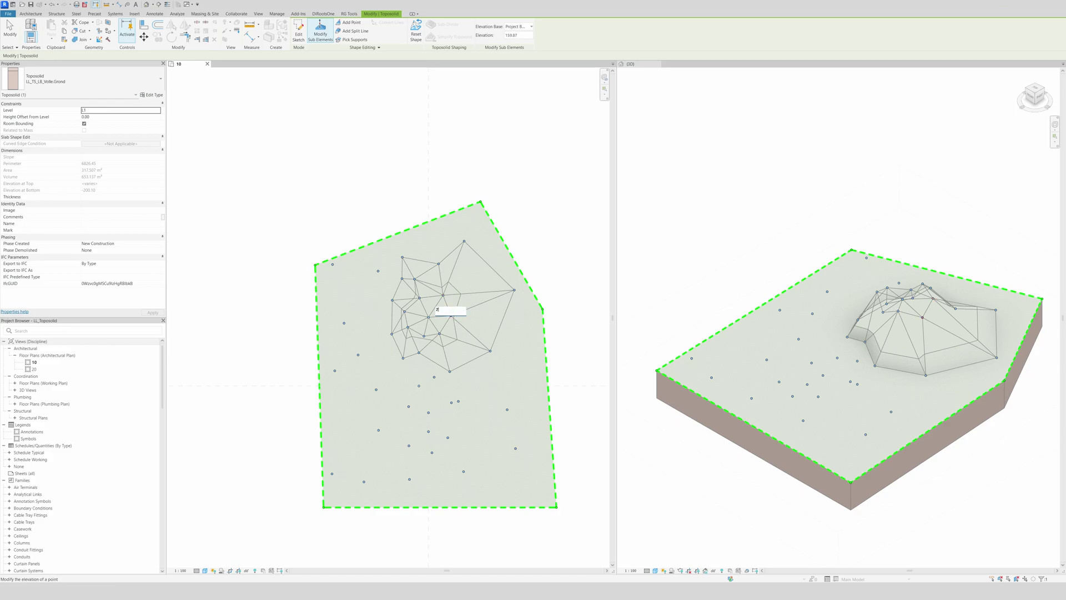
type("20")
key("Return")
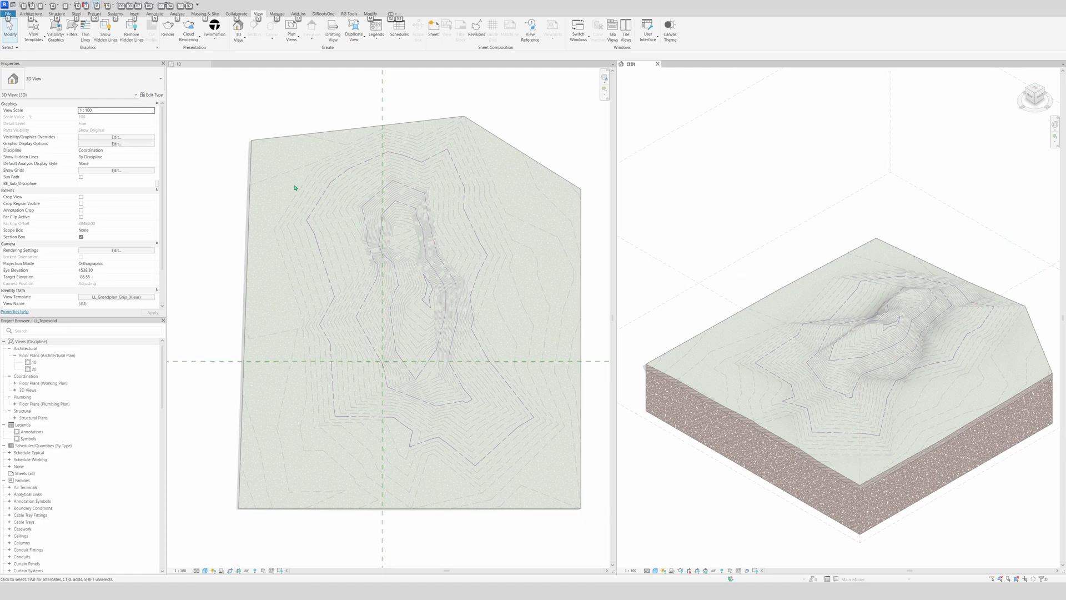
Step: Finish the toposolid shape edit with plan view 10 active, leaving a smooth hill in 3D
left_click(278, 120)
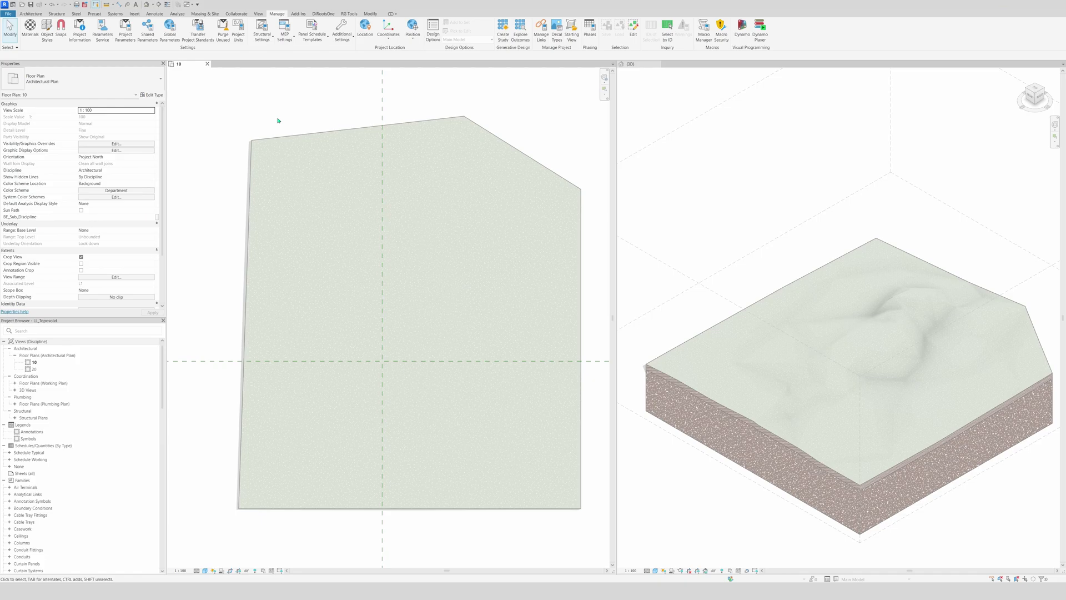
left_click(31, 13)
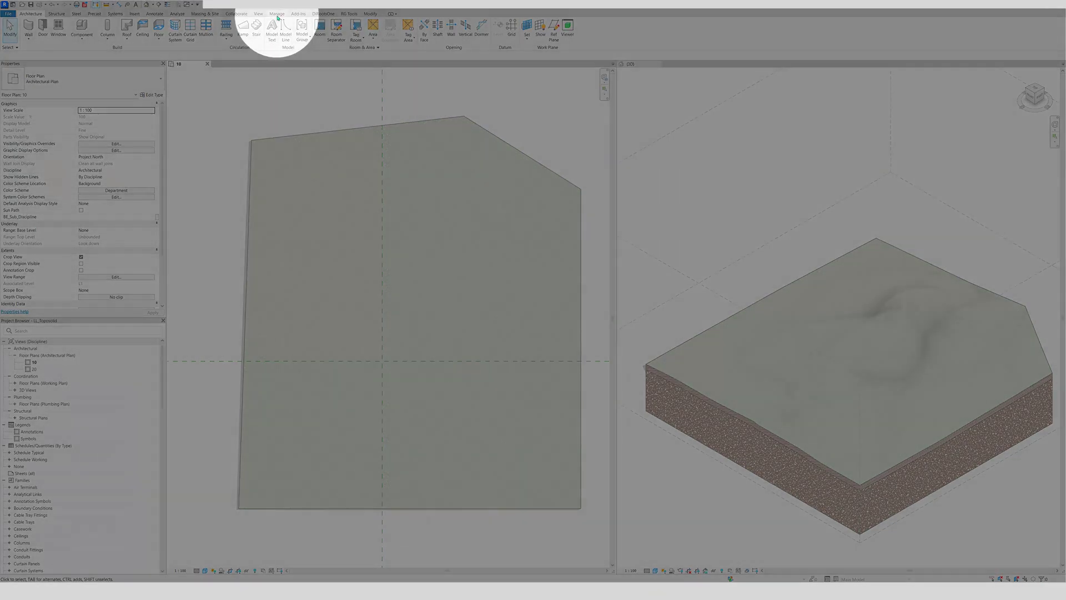
left_click(277, 14)
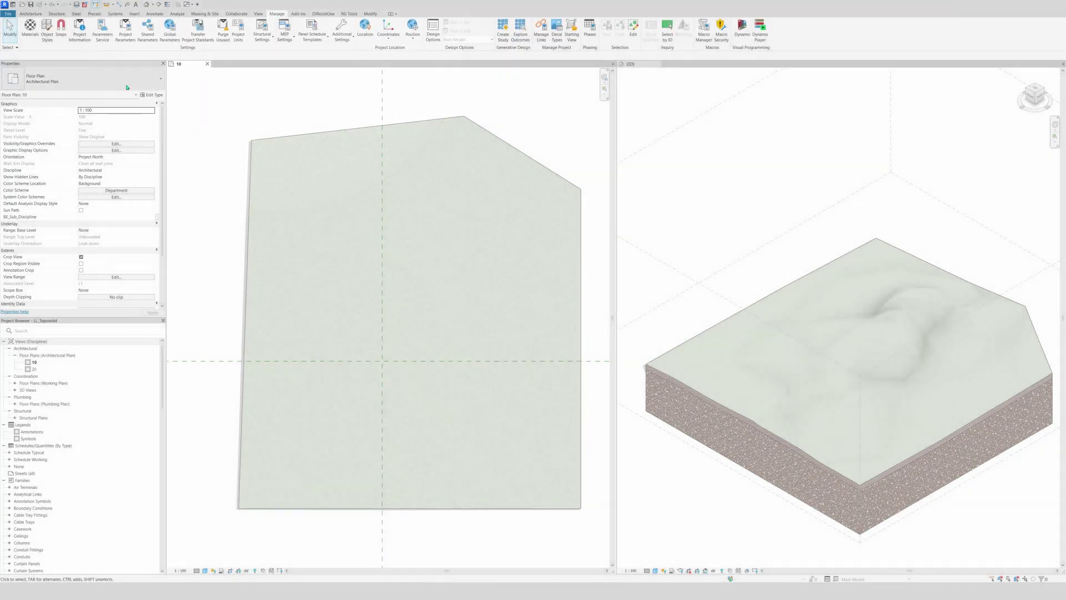
Step: In Object Styles, filter for 'Topos' and create the Toposolid subcategory LL_Critical.Level
left_click(48, 33)
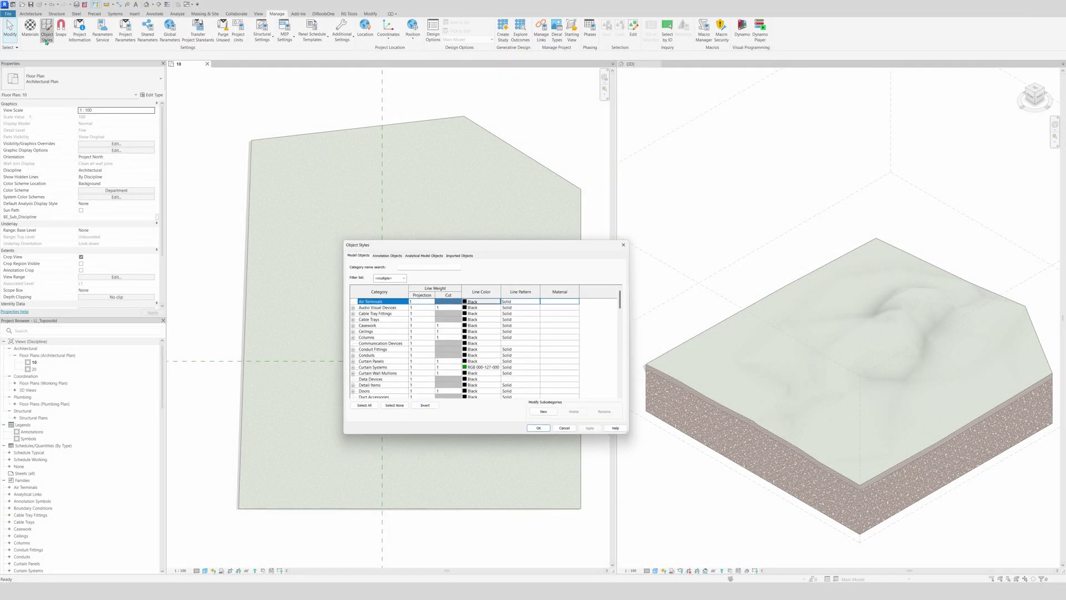
left_click(408, 266)
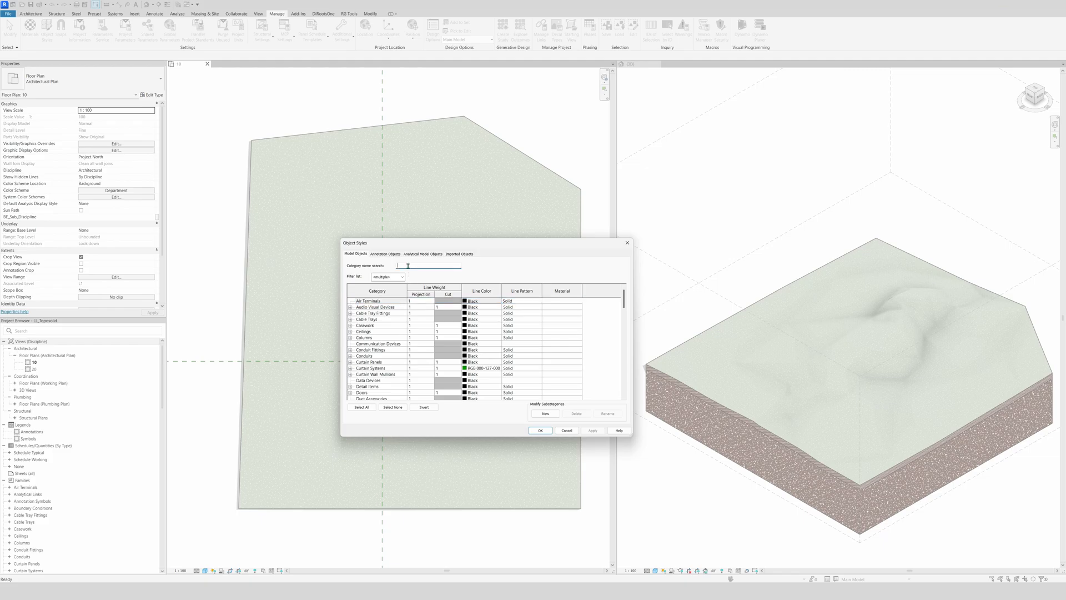
type("Toposoli")
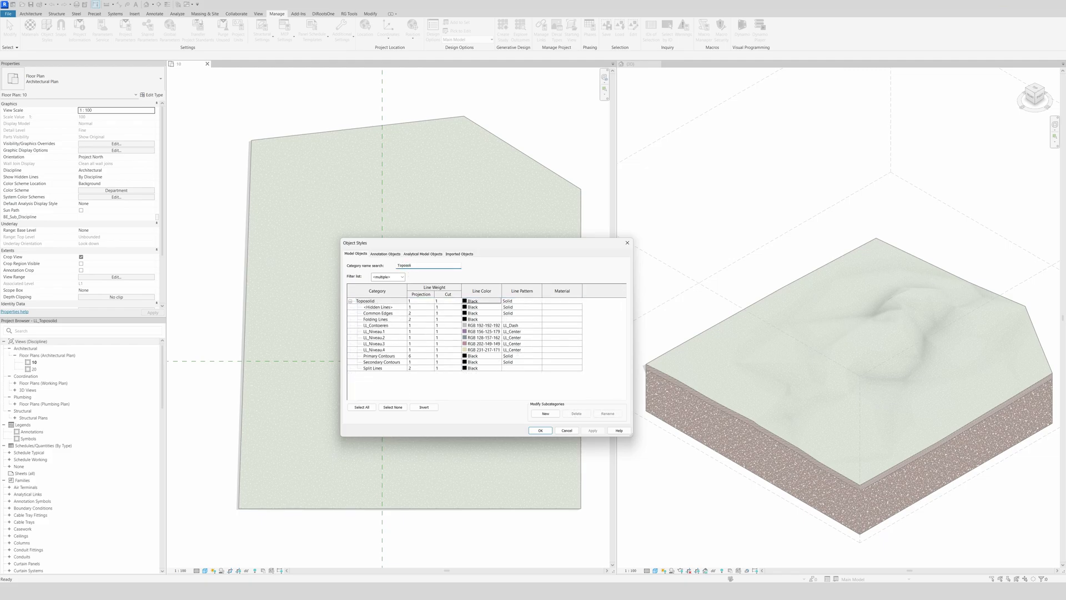
left_click(402, 301)
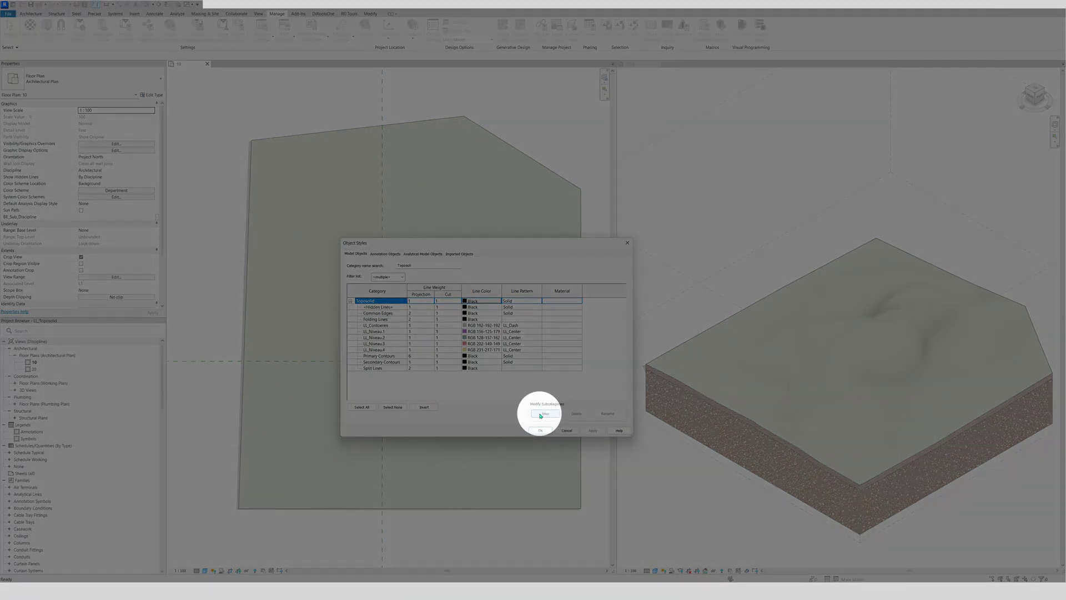
left_click(540, 414)
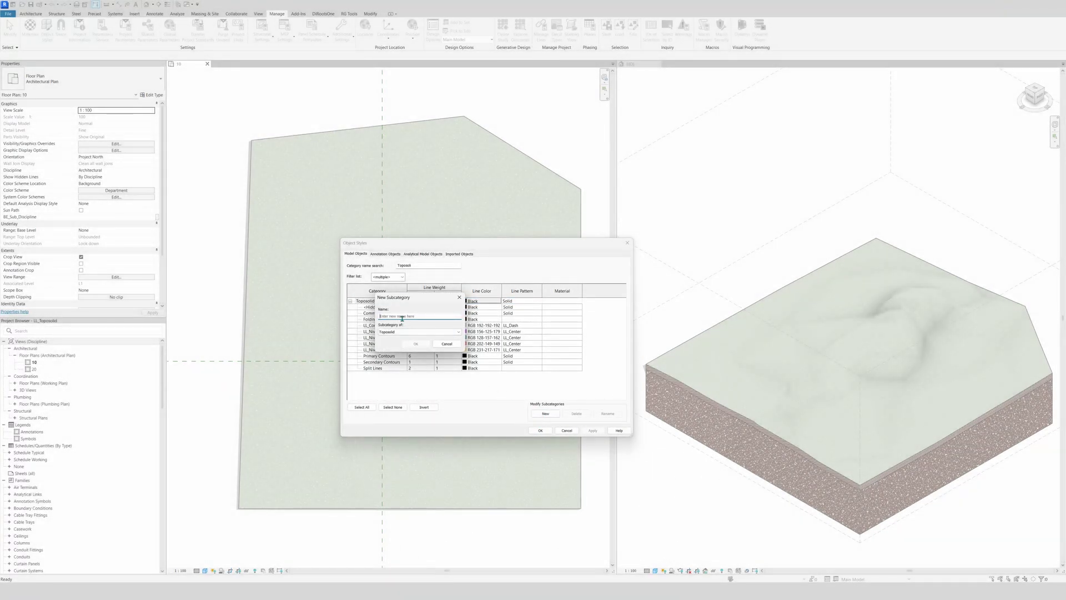
type("LL_Critical.Level")
left_click(415, 344)
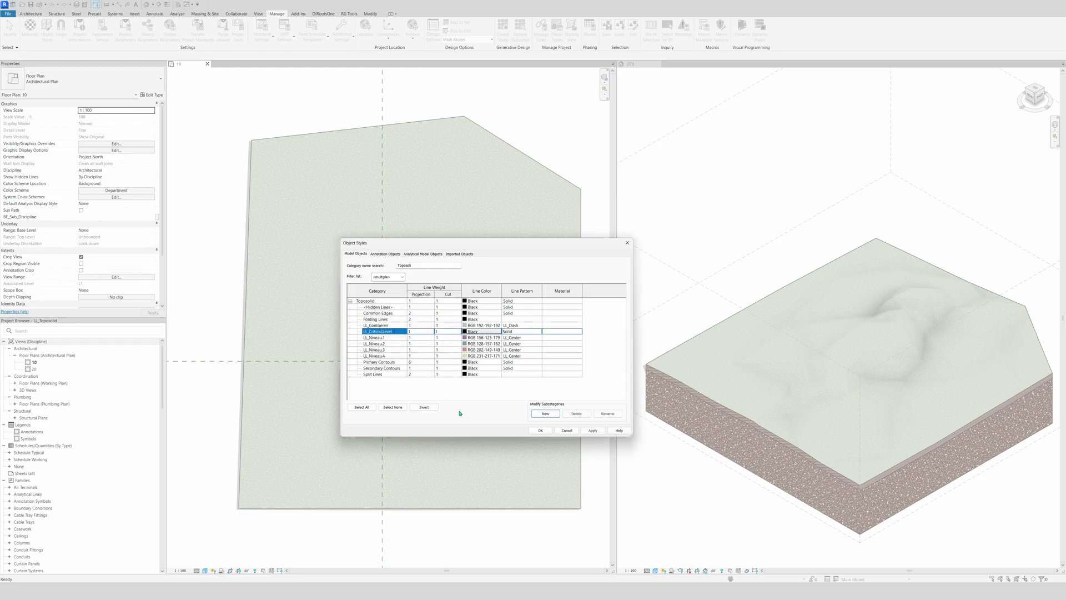
Step: Give LL_Critical.Level purple RGB 123-089-149 lines in the LL_Regenwater pattern and save
left_click(473, 331)
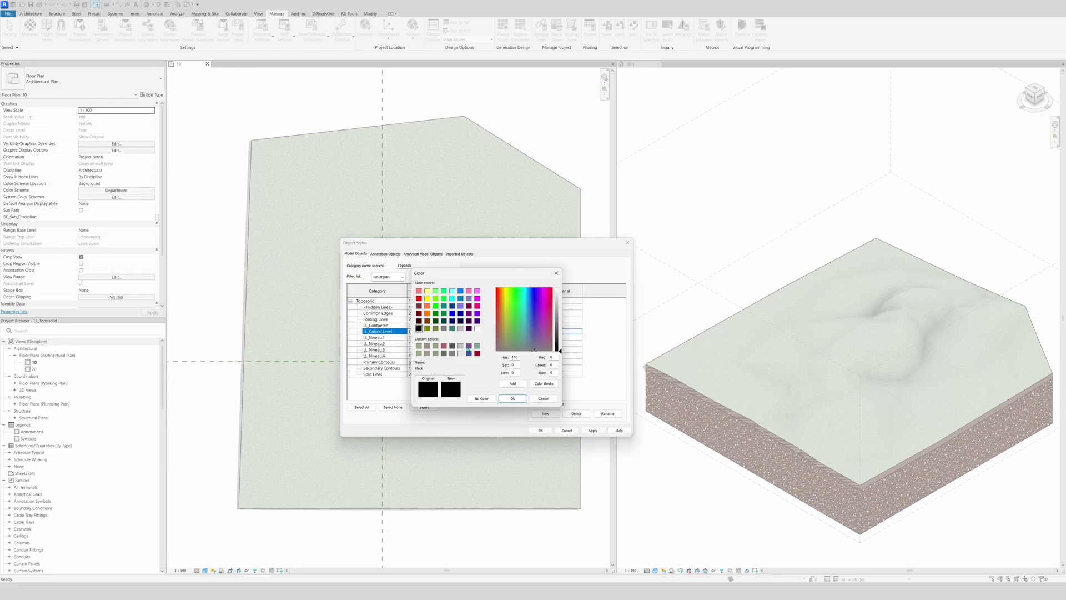
left_click(469, 345)
left_click(513, 398)
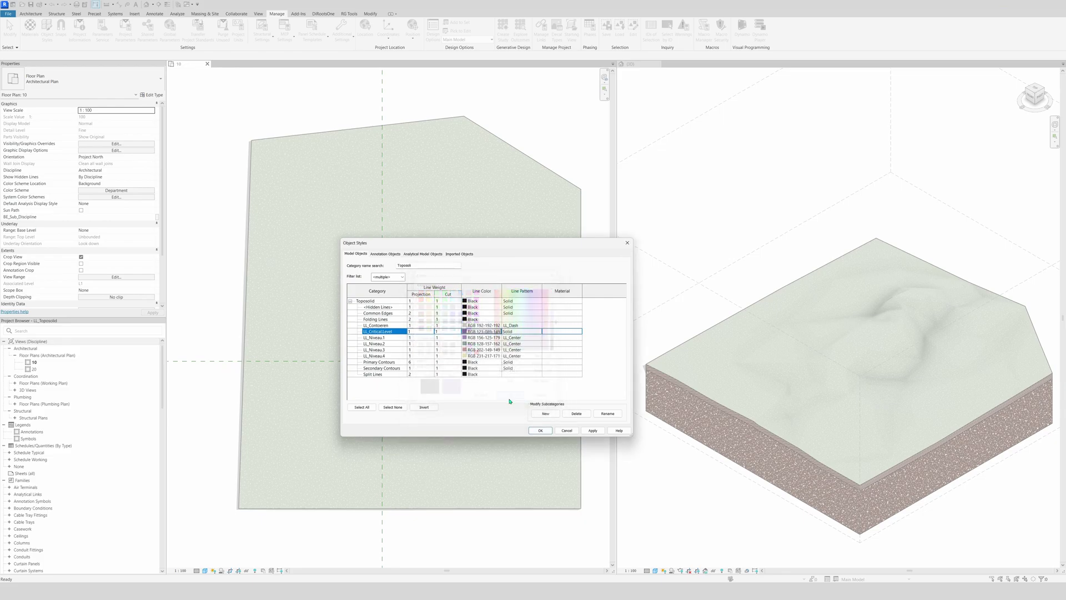
left_click(540, 332)
scroll(538, 354, "down", 8)
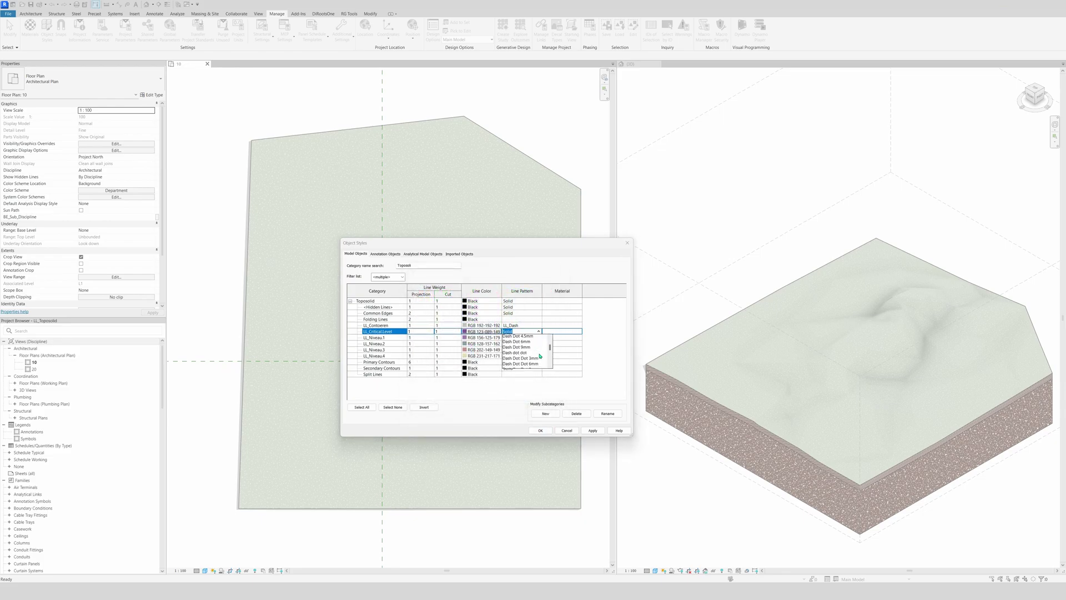
scroll(540, 357, "up", 1)
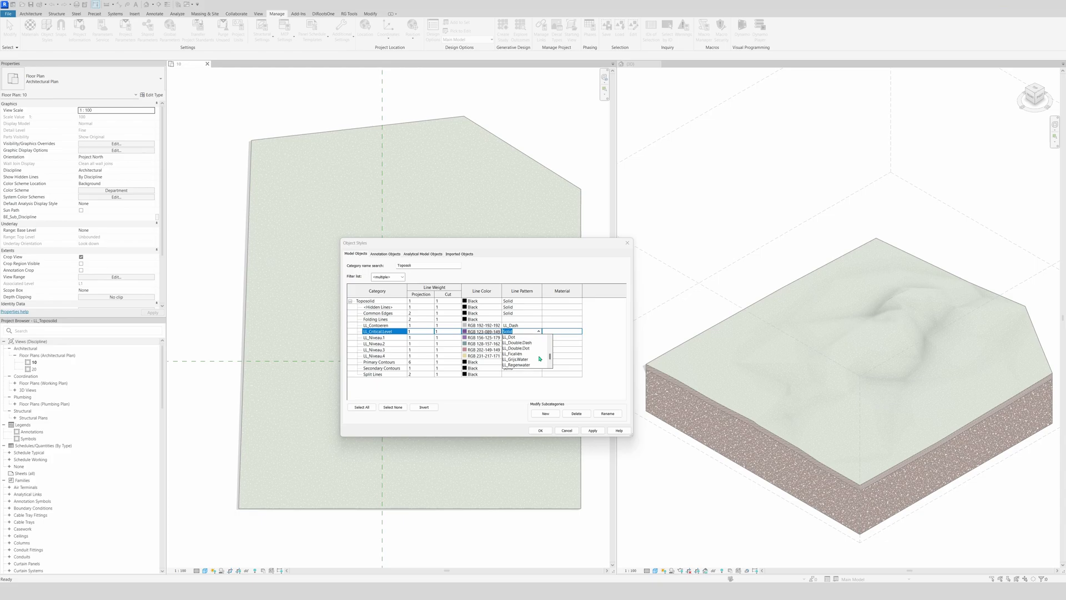
scroll(540, 359, "up", 2)
scroll(540, 358, "down", 1)
scroll(540, 359, "down", 2)
left_click(529, 349)
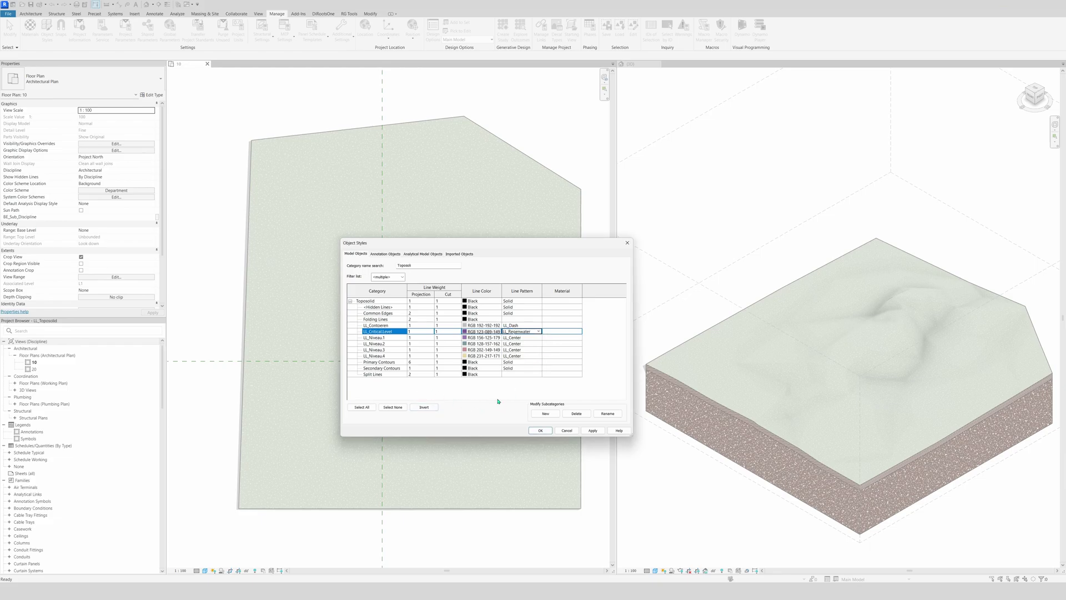
left_click(592, 431)
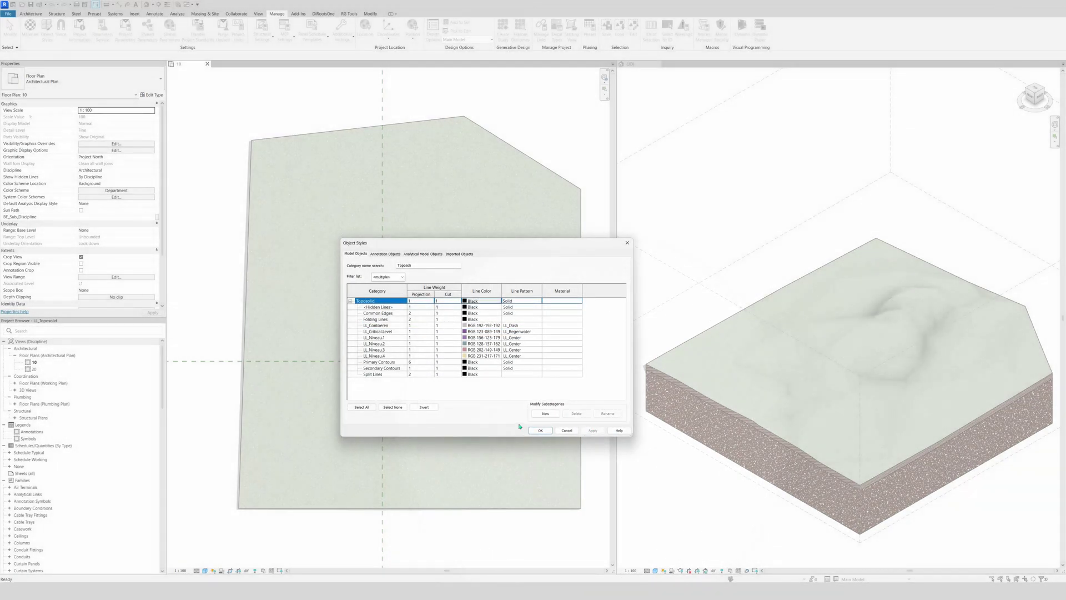
left_click(540, 431)
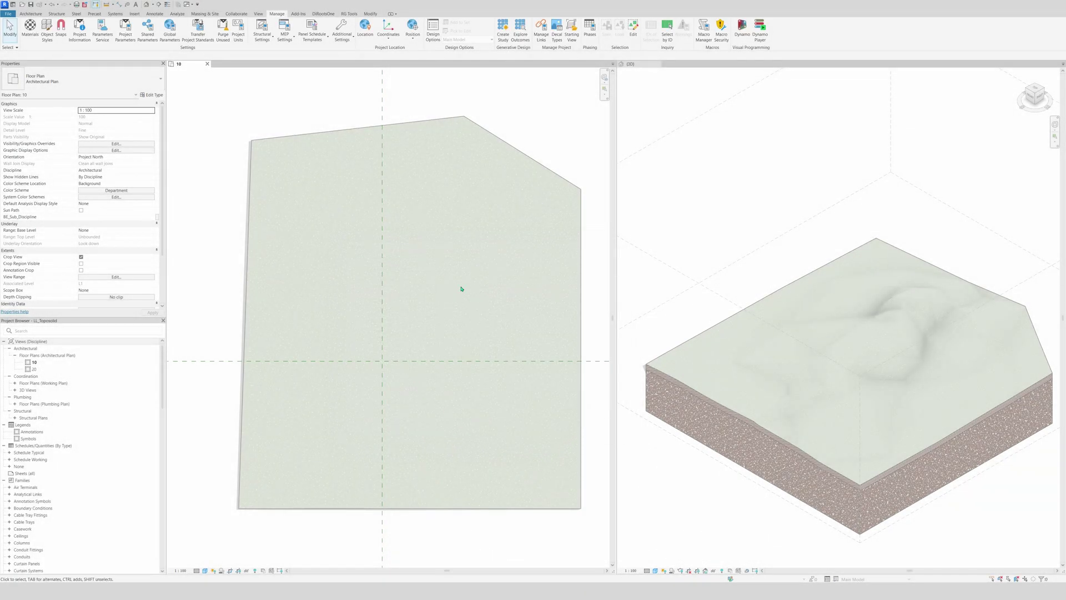
Step: Open the toposolid type's Contour Display table and add a second contour row
left_click(297, 138)
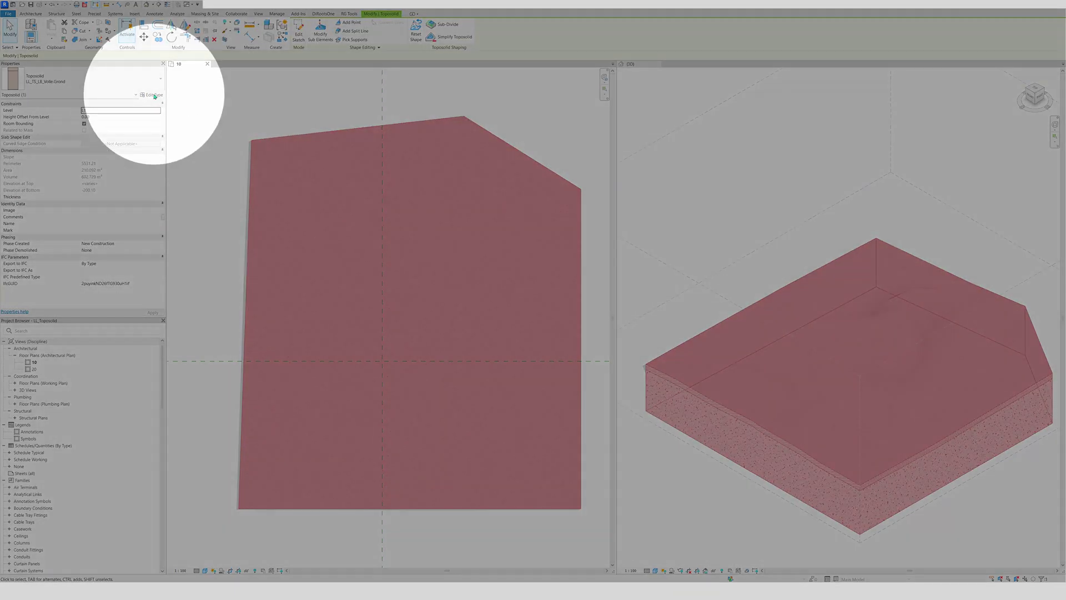
left_click(154, 95)
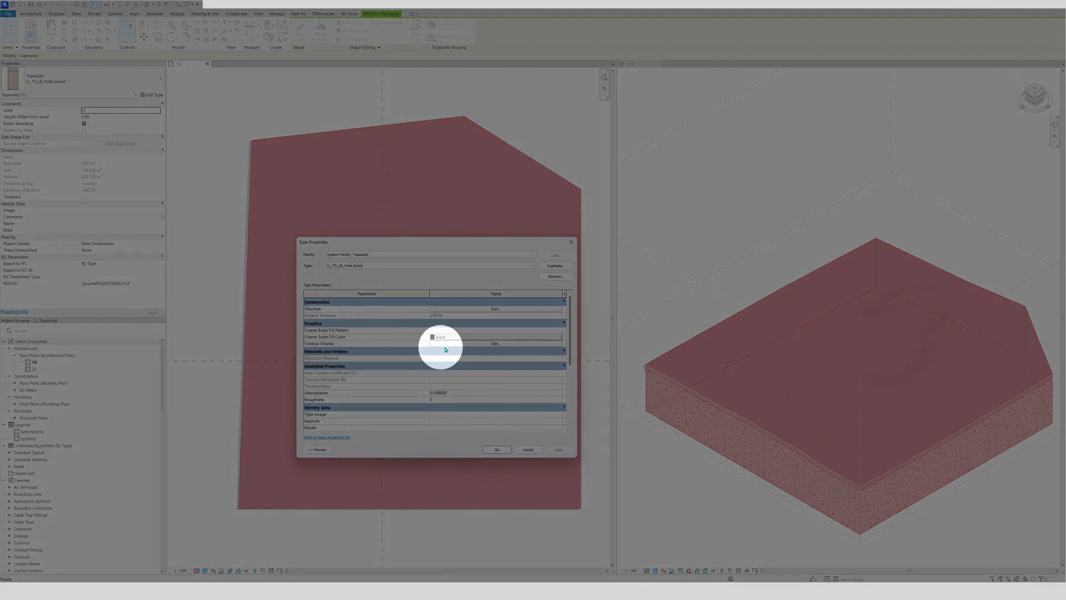
left_click(484, 345)
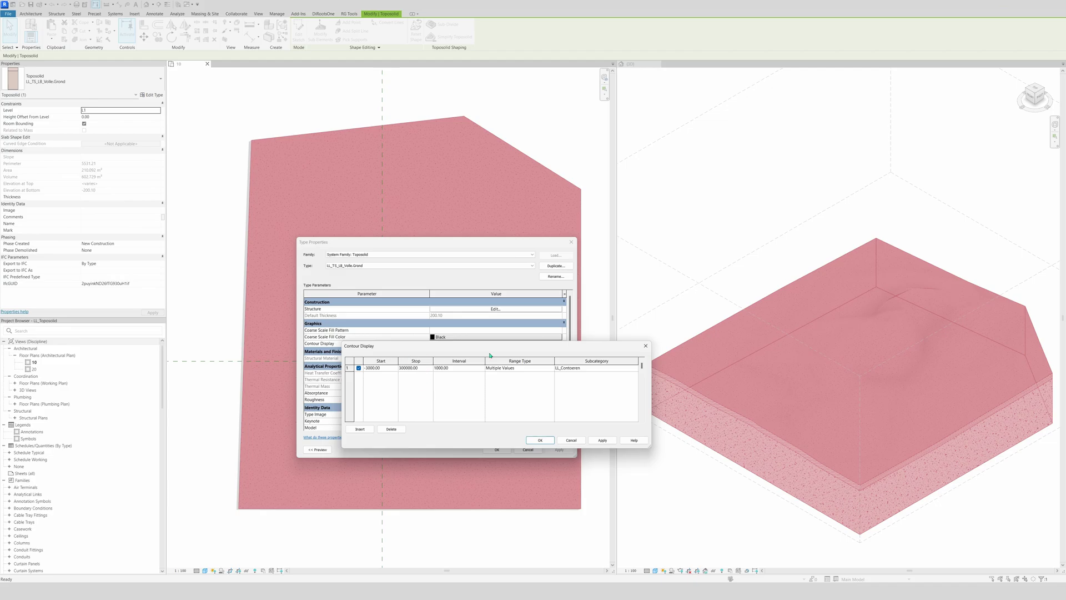
left_click_drag(504, 349, 459, 303)
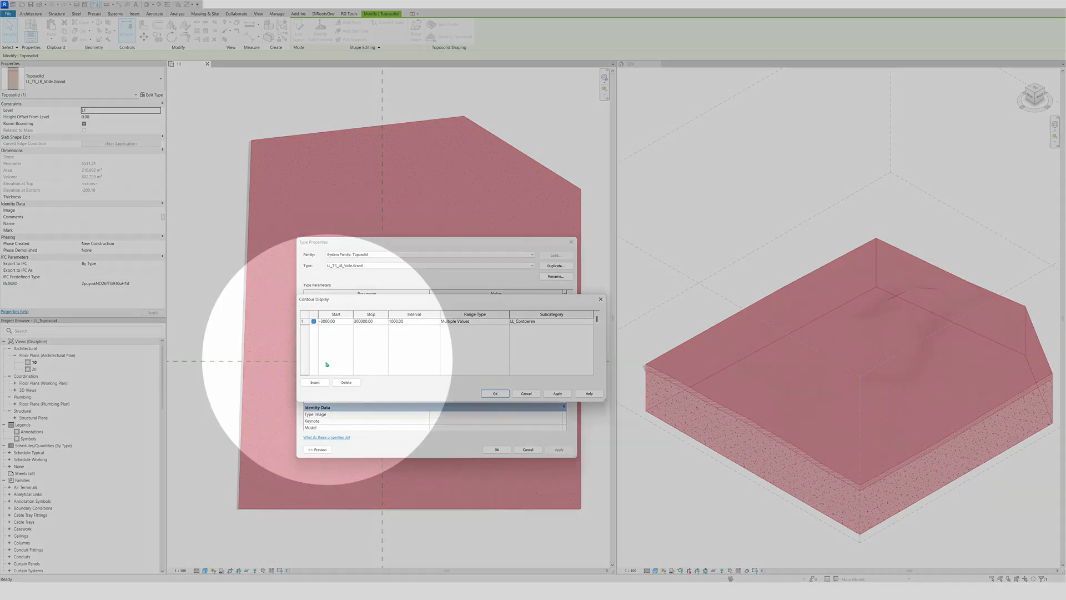
left_click(314, 382)
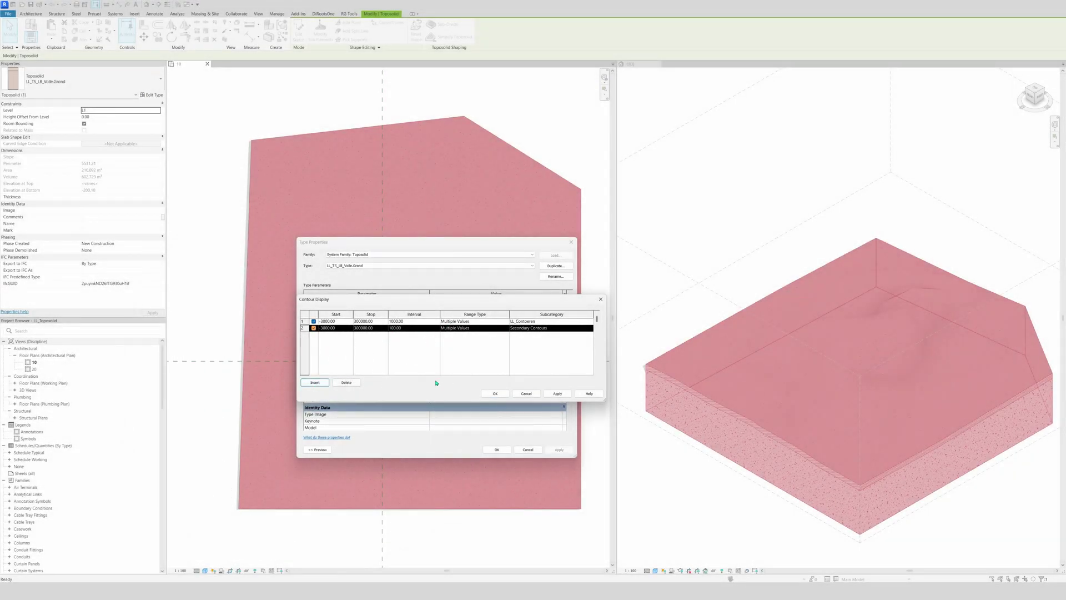
Step: Make row 2 a Single Value contour starting at elevation 100
left_click(491, 329)
left_click(490, 328)
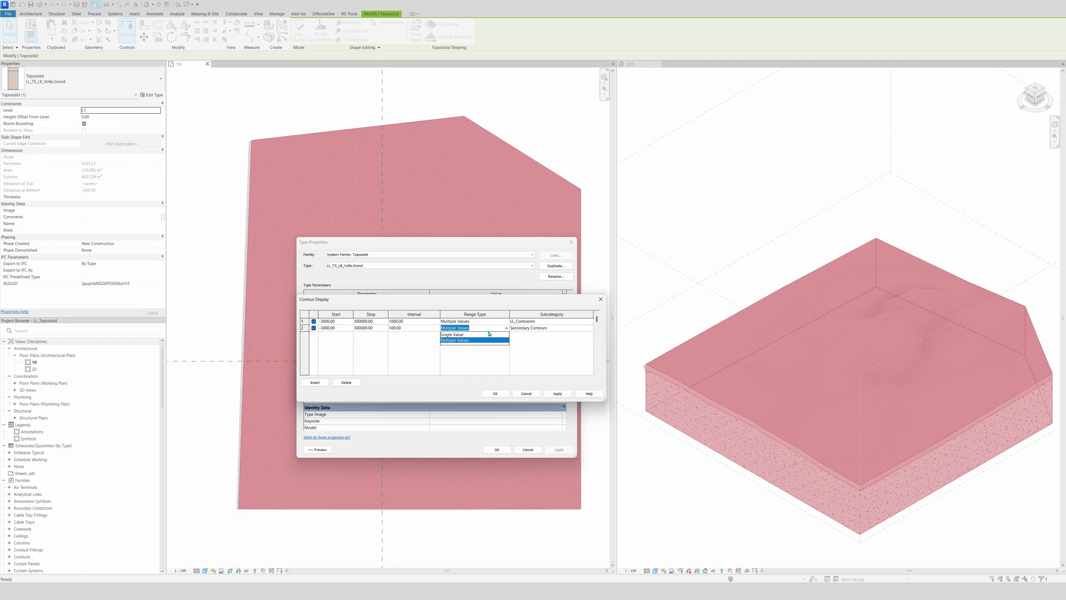
left_click(482, 335)
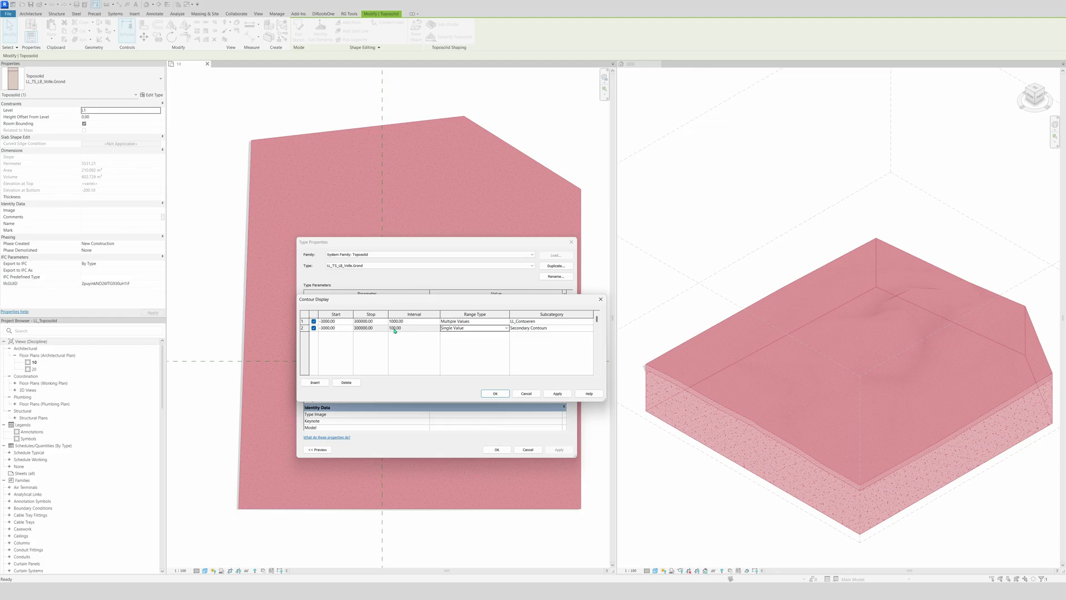
left_click(476, 328)
left_click(478, 328)
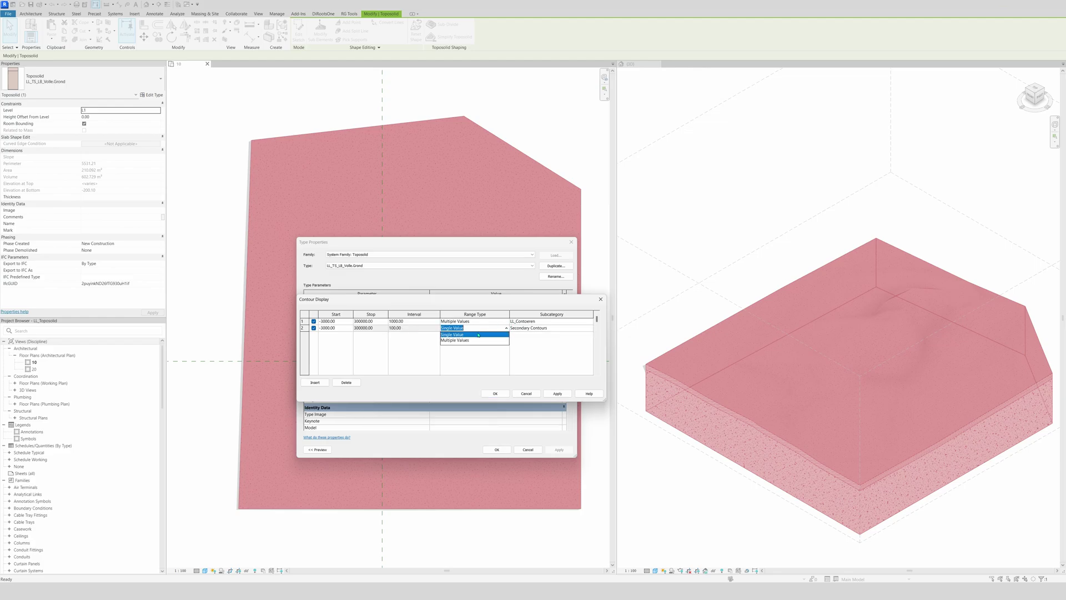
left_click(304, 328)
left_click(305, 328)
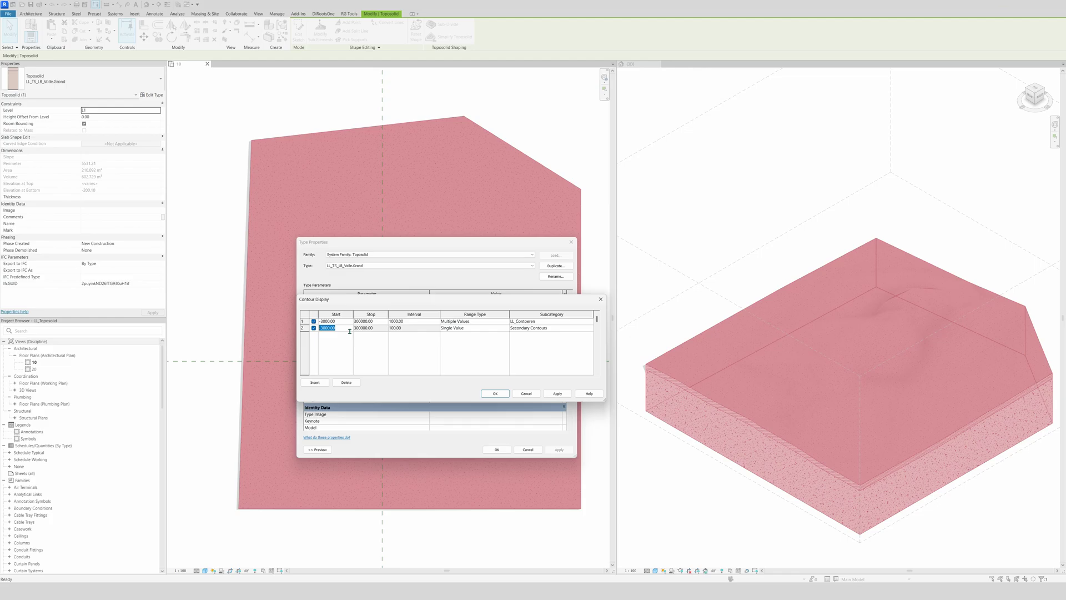
type("100")
key("Tab")
Step: Assign the LL_Critical.Level subcategory to row 2 and apply the changes to the toposolid type
left_click(592, 328)
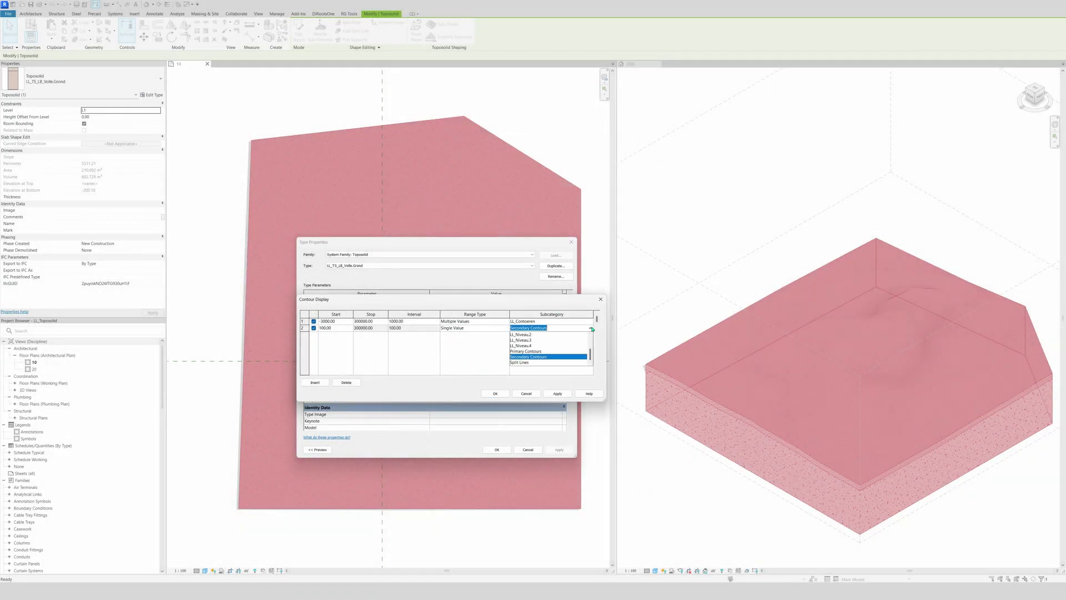
scroll(541, 358, "up", 3)
left_click(536, 361)
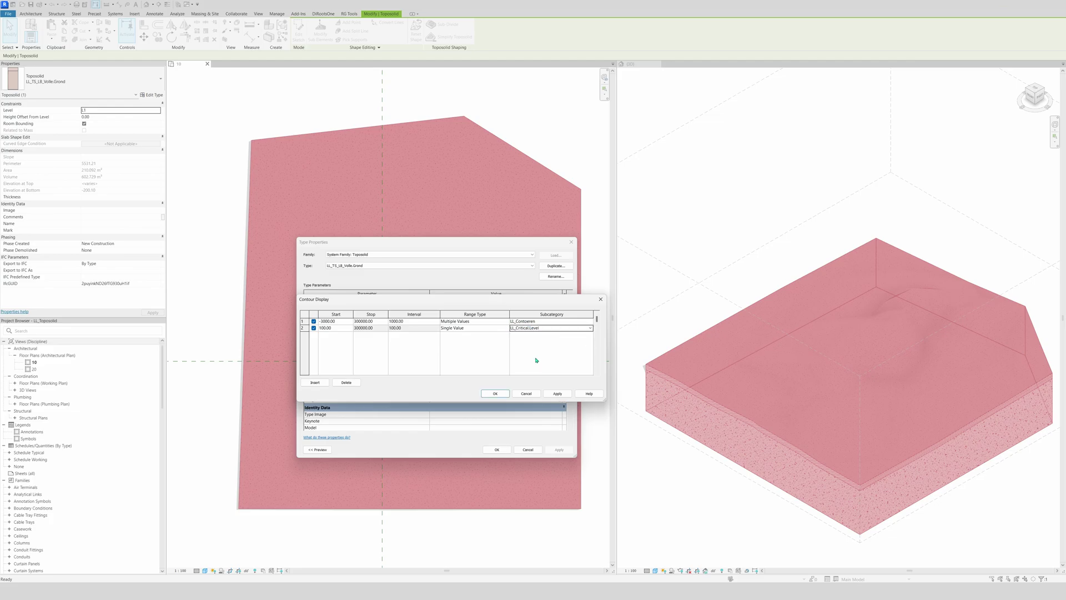
left_click(562, 395)
left_click(496, 393)
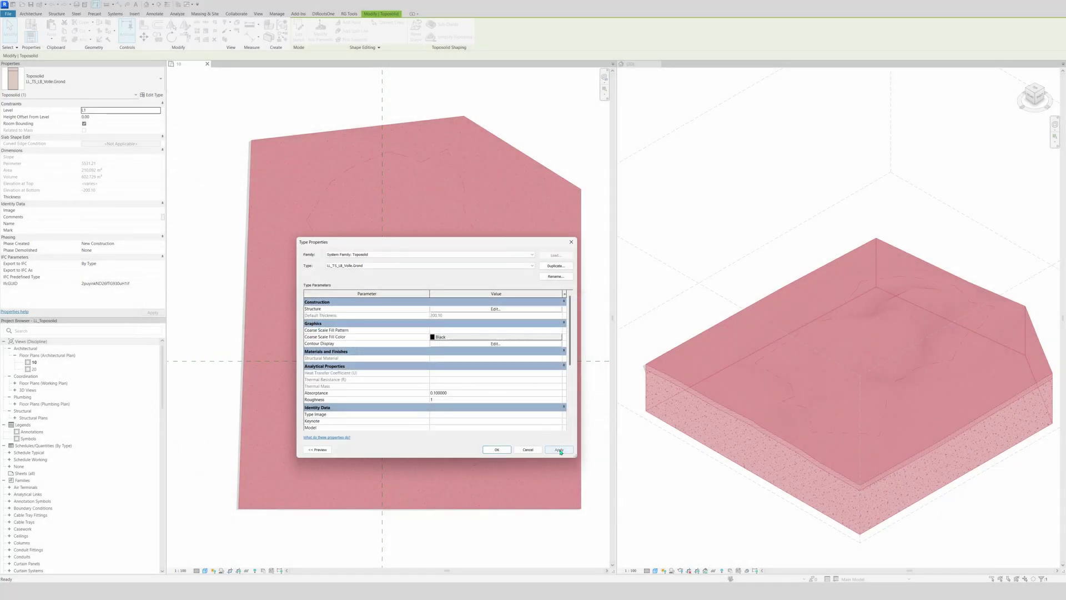
left_click(559, 450)
left_click(496, 449)
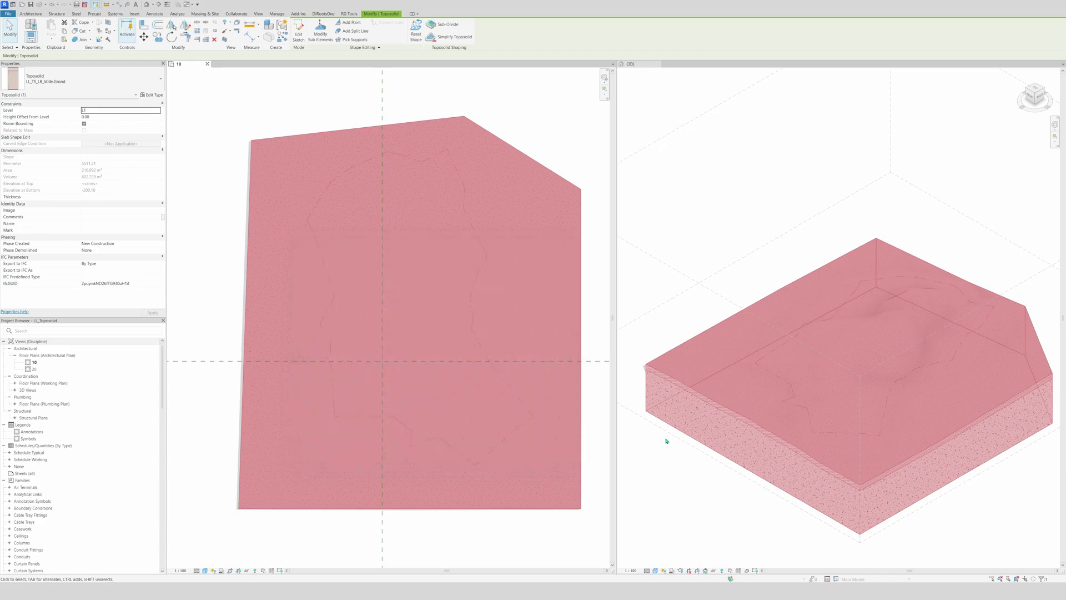
Step: In the 3D view, start Spot Elevation with the LL_Landmeter.Paars type
left_click(536, 131)
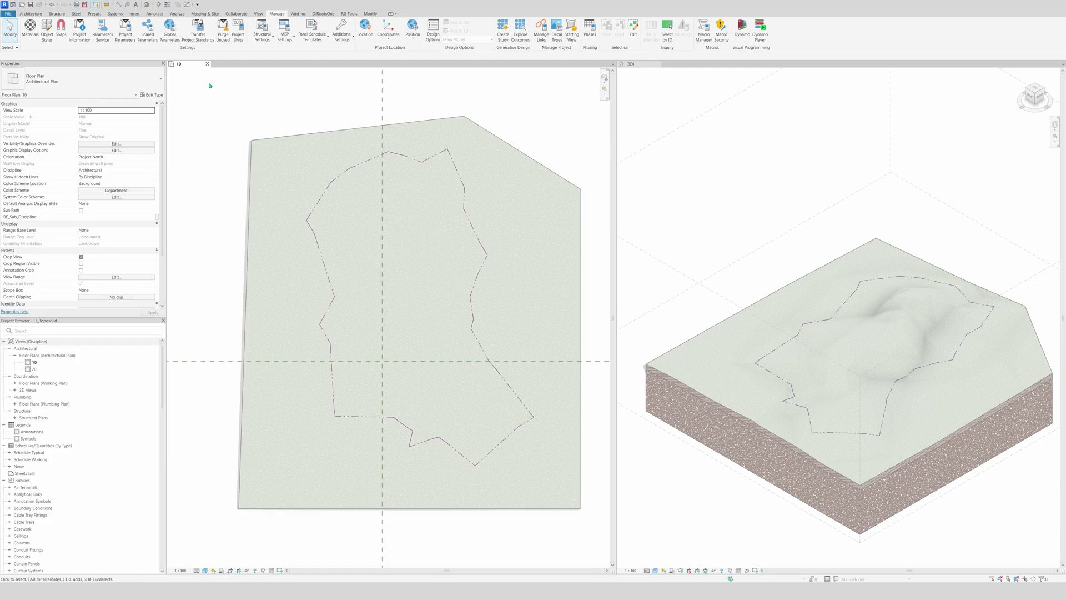
left_click(678, 153)
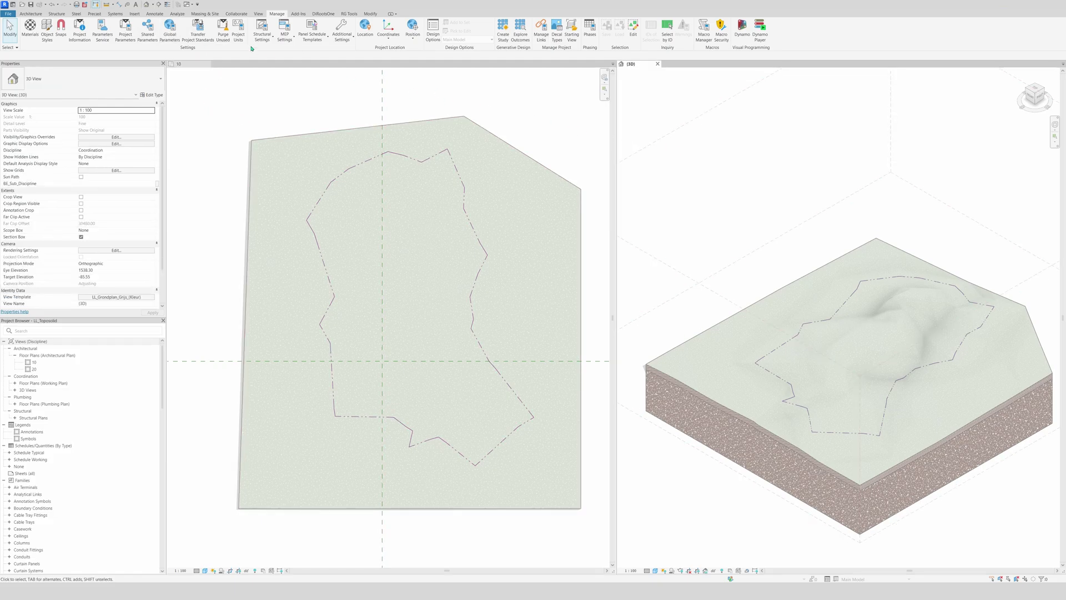
left_click(160, 14)
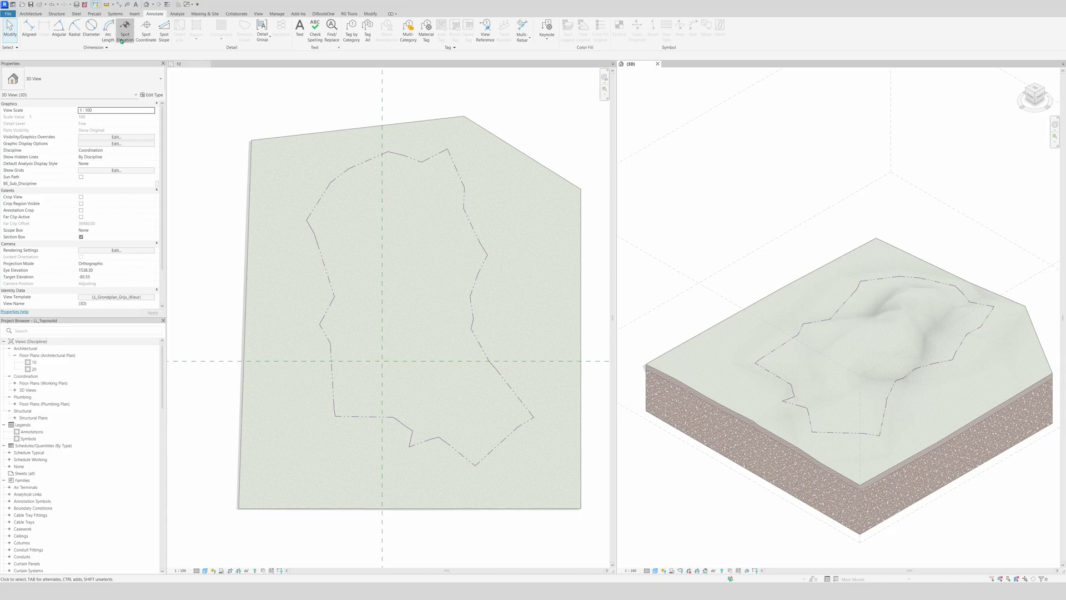
left_click(122, 40)
left_click(83, 79)
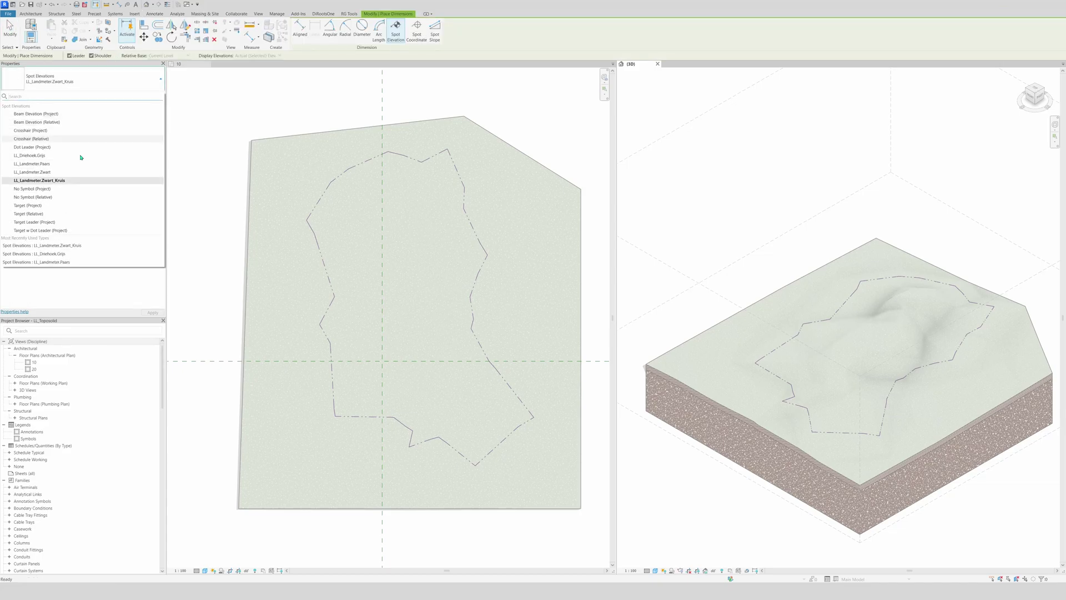
left_click(68, 173)
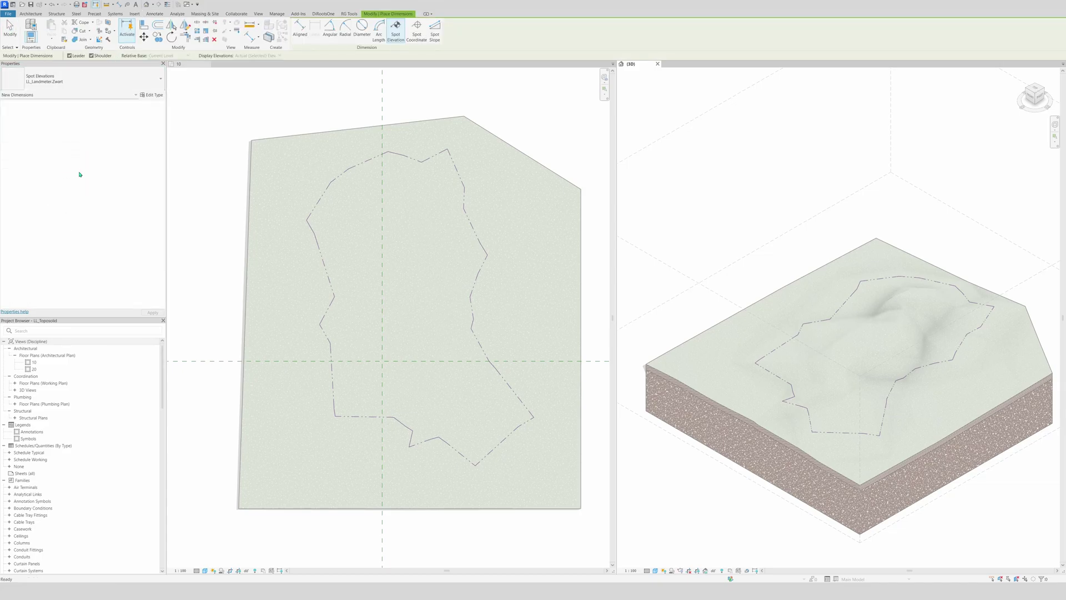
left_click(83, 78)
scroll(84, 167, "up", 2)
left_click(158, 167)
Step: Place two spot elevations reading 100 on the left and right sides of the contour
left_click(780, 346)
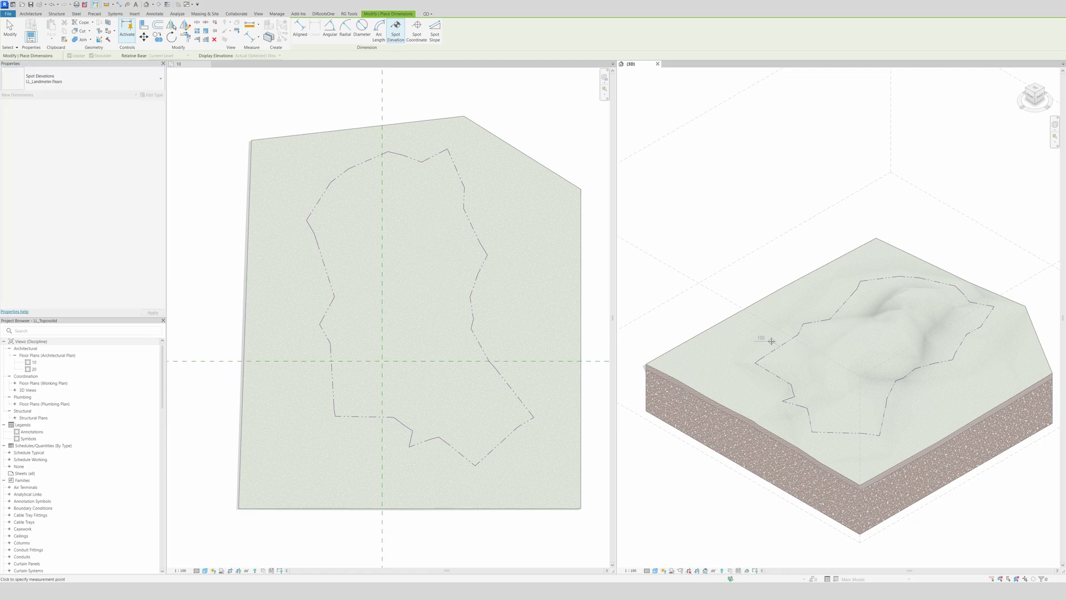
left_click(770, 339)
left_click(956, 328)
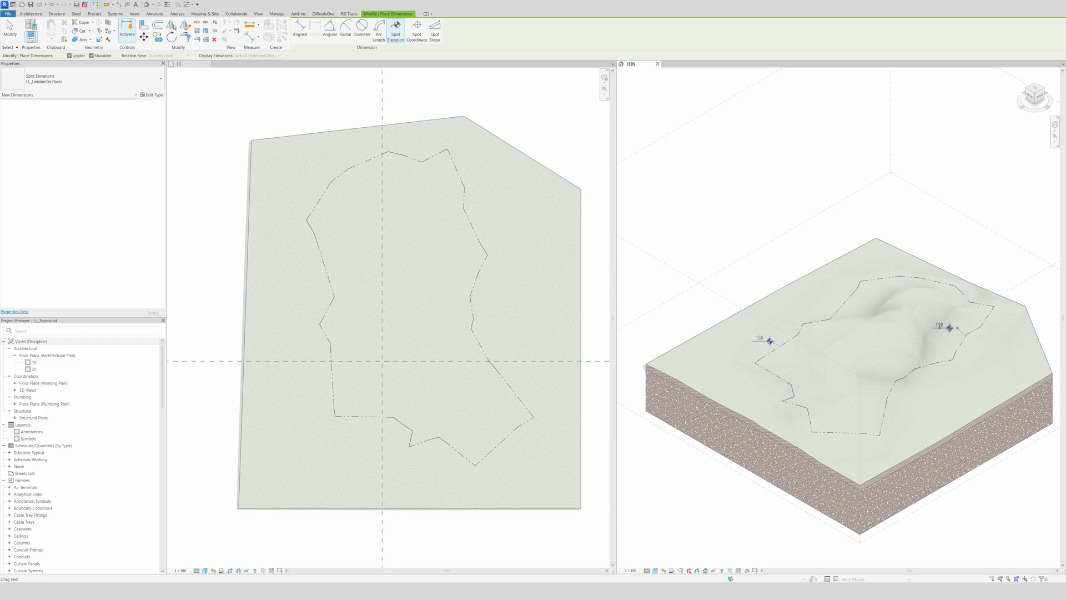
left_click(939, 326)
key("Escape")
key("Escape")
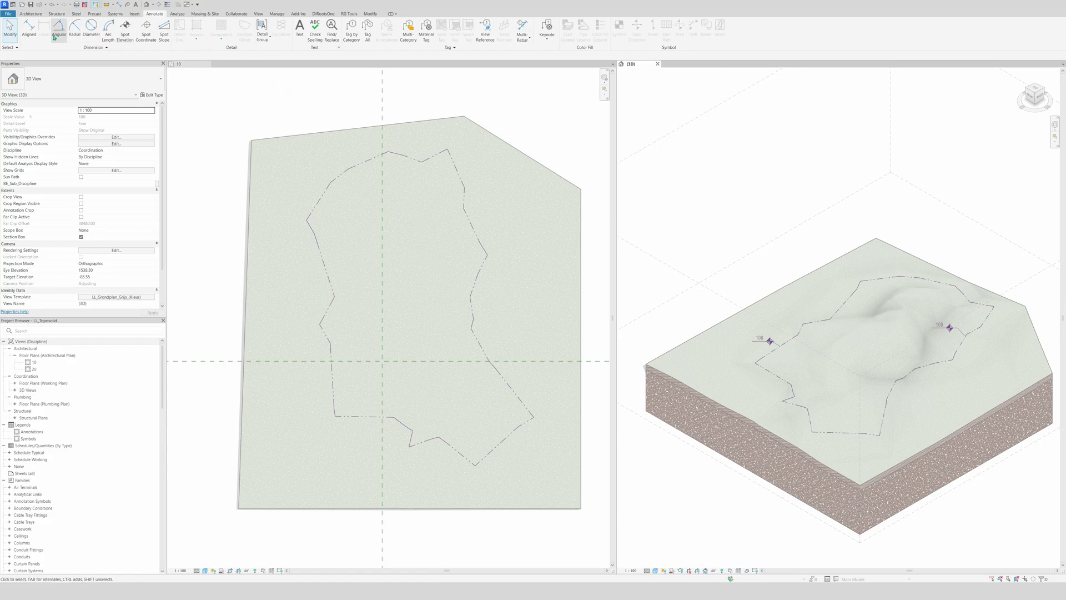
Step: Create a new Toposolid subcategory named LLCritical.level2 in Object Styles
left_click(275, 14)
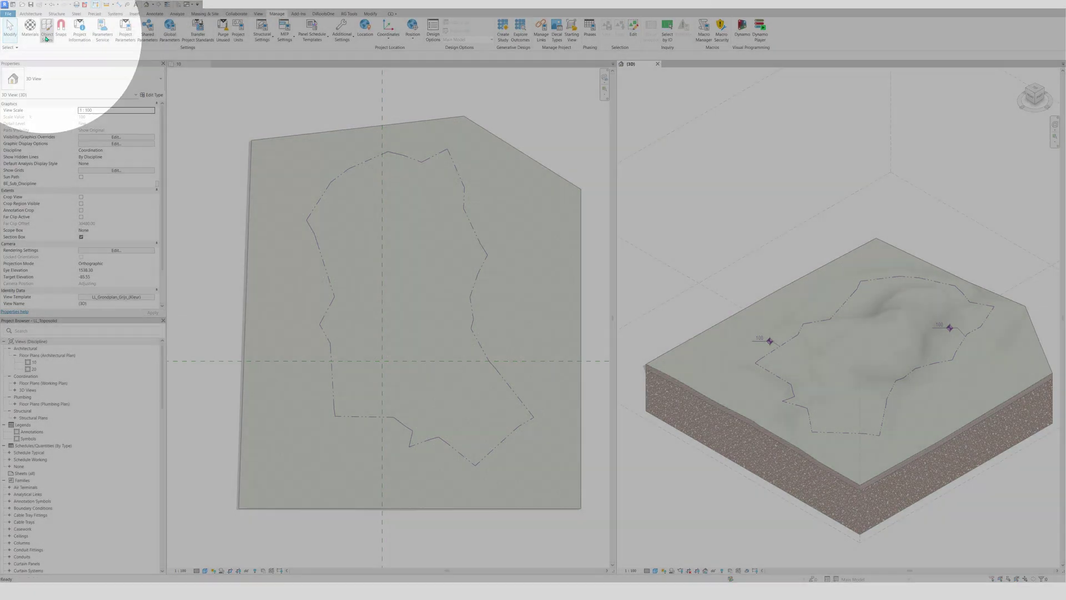
left_click(47, 33)
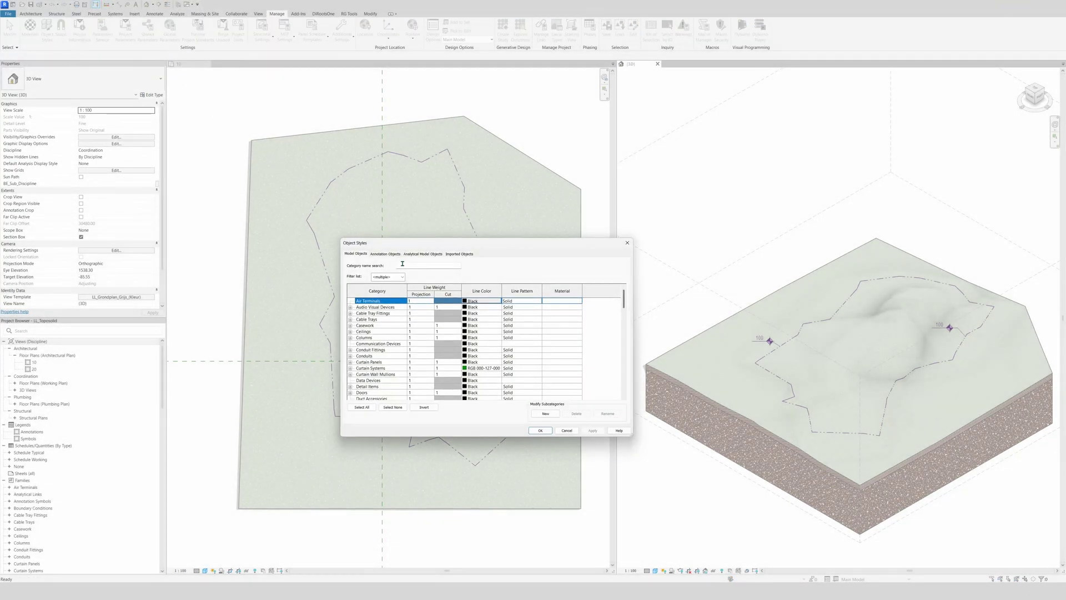
type("toposol")
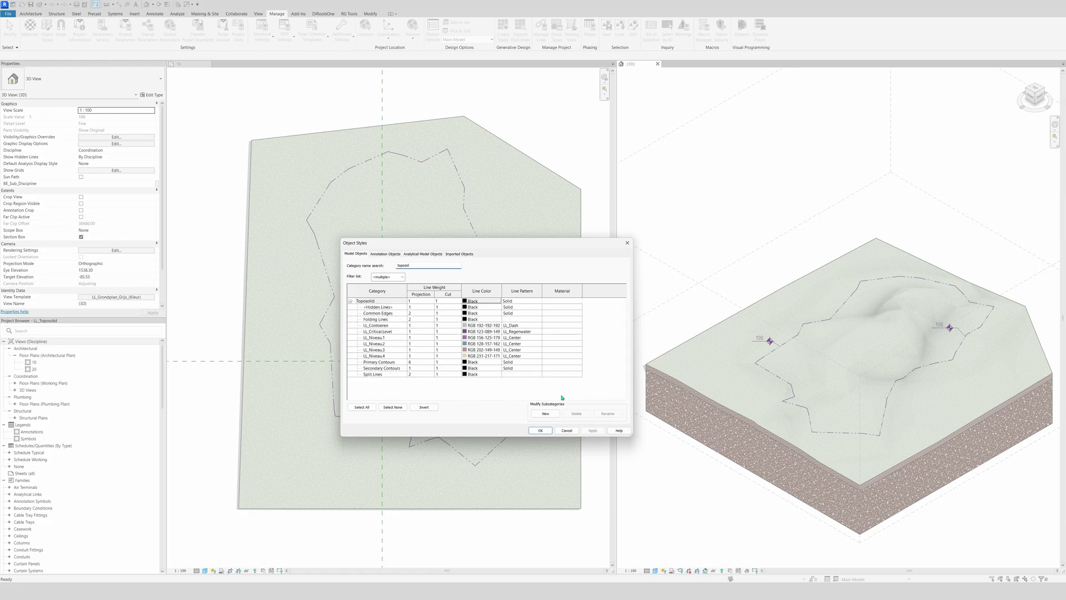
left_click(546, 413)
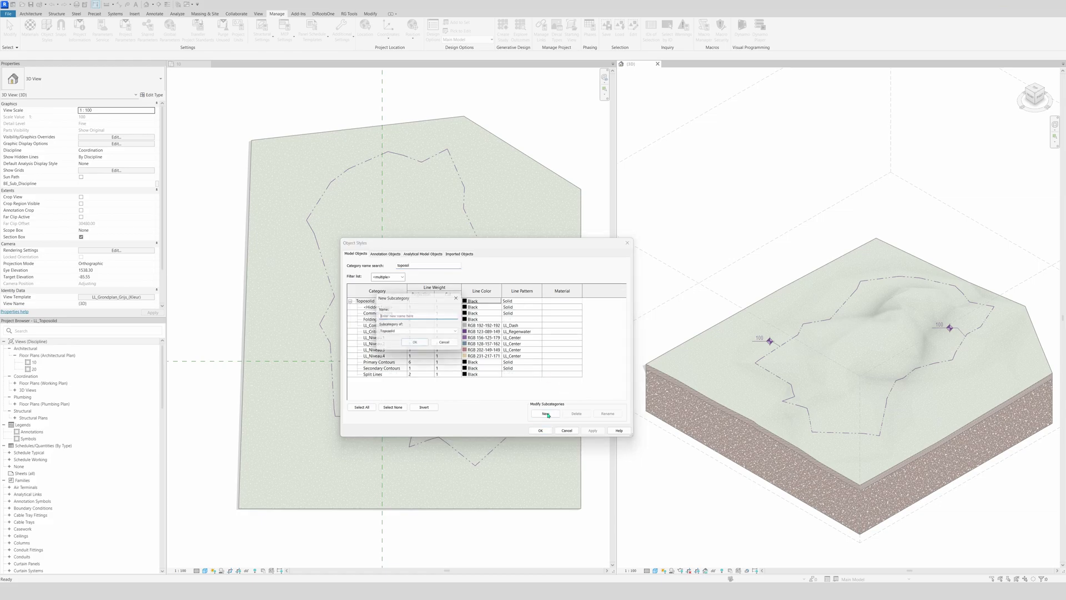
type("LLCritical.level2")
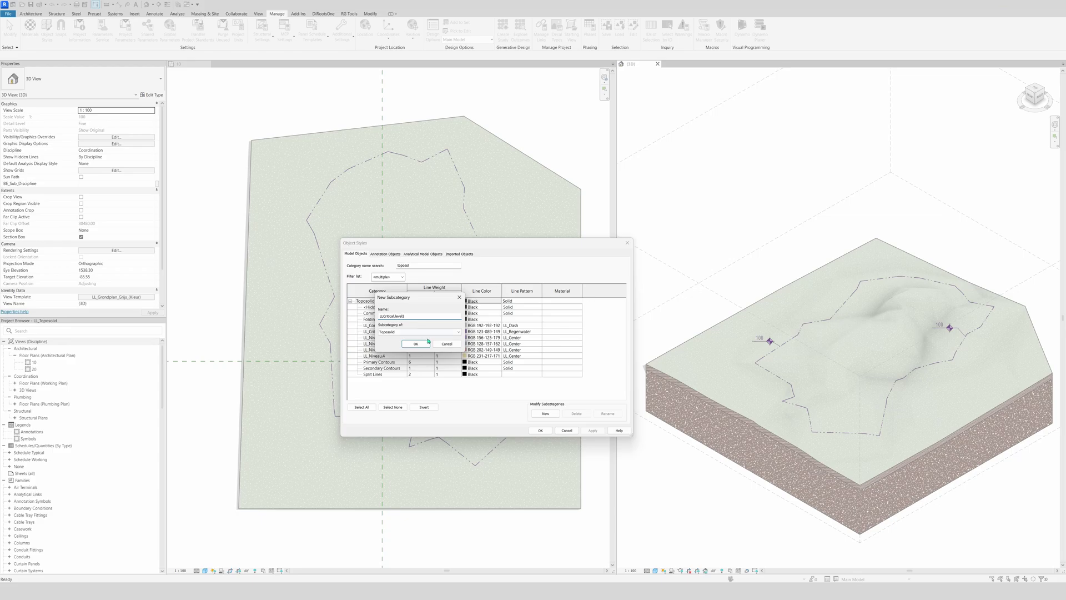
left_click(415, 344)
Step: Give LLCritical.level2 a dashed line pattern and RGB 176-097-097 line colour, and save
left_click(542, 362)
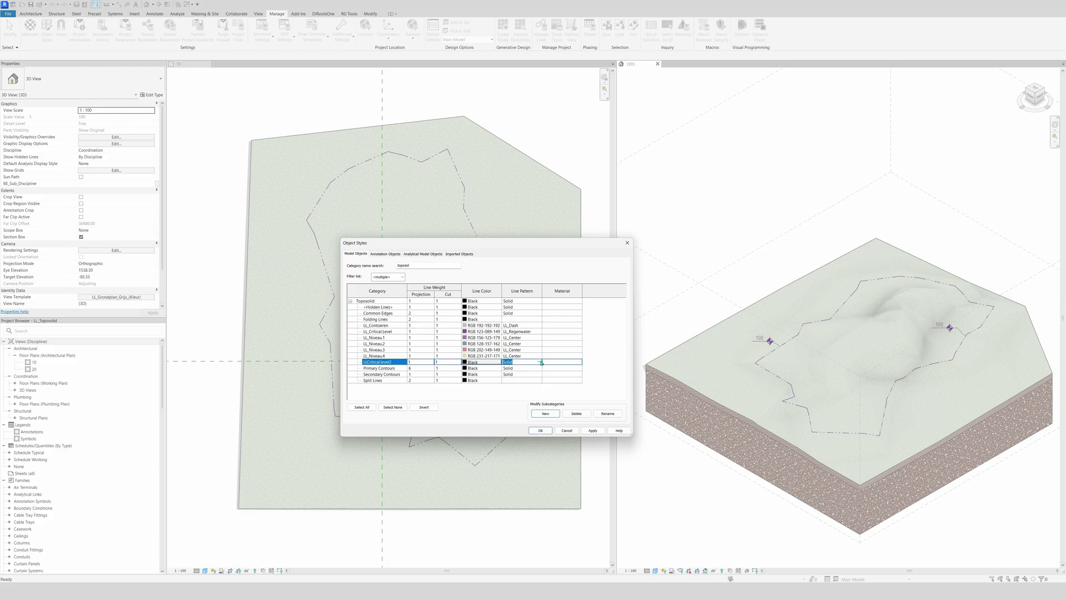
left_click(542, 362)
scroll(538, 375, "down", 8)
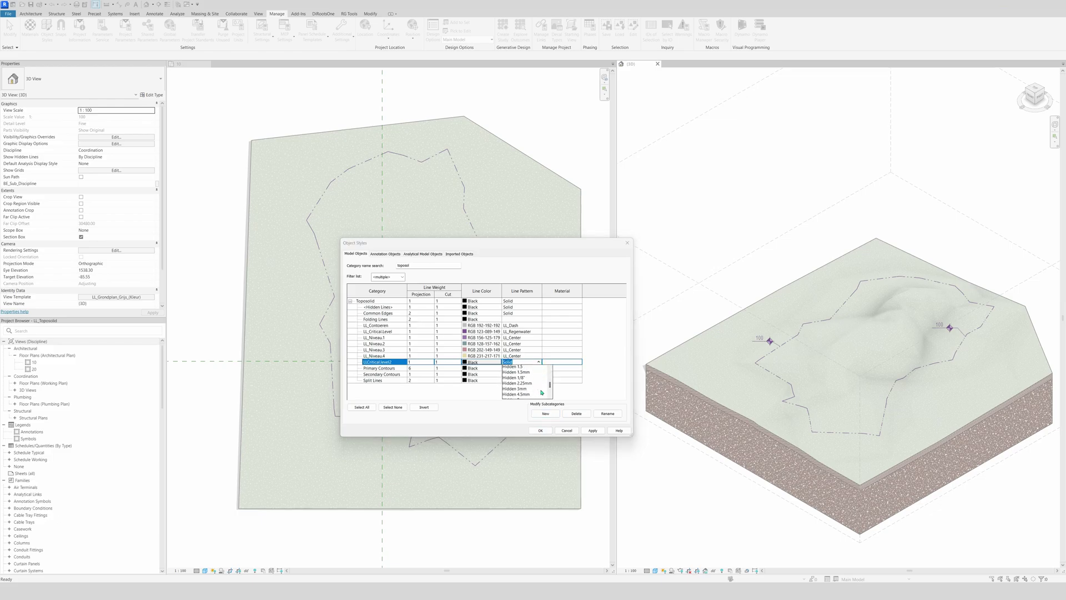
scroll(543, 392, "up", 5)
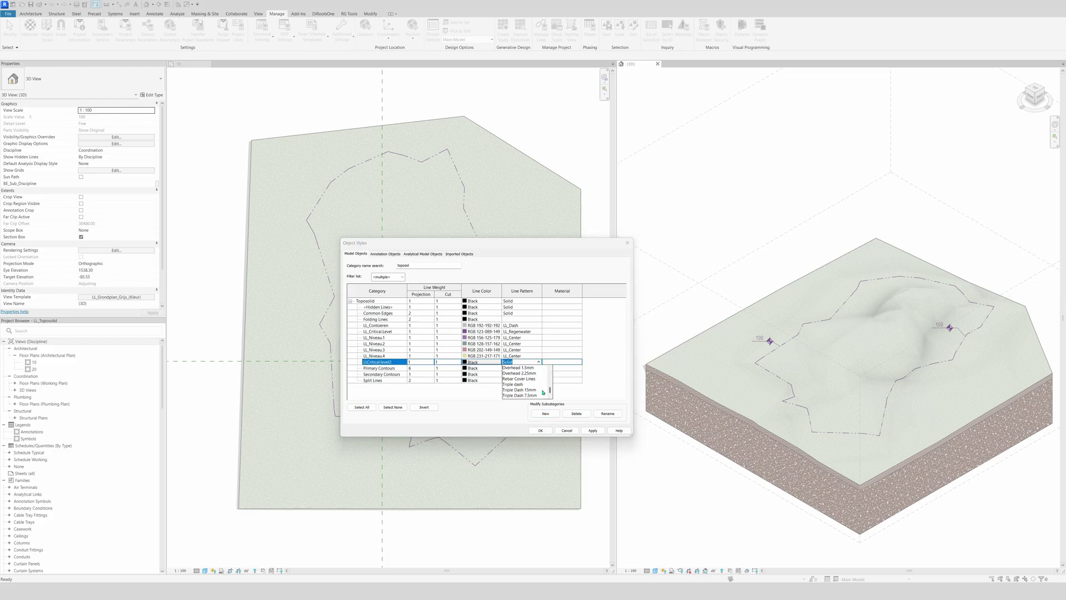
scroll(523, 381, "up", 1)
left_click(521, 379)
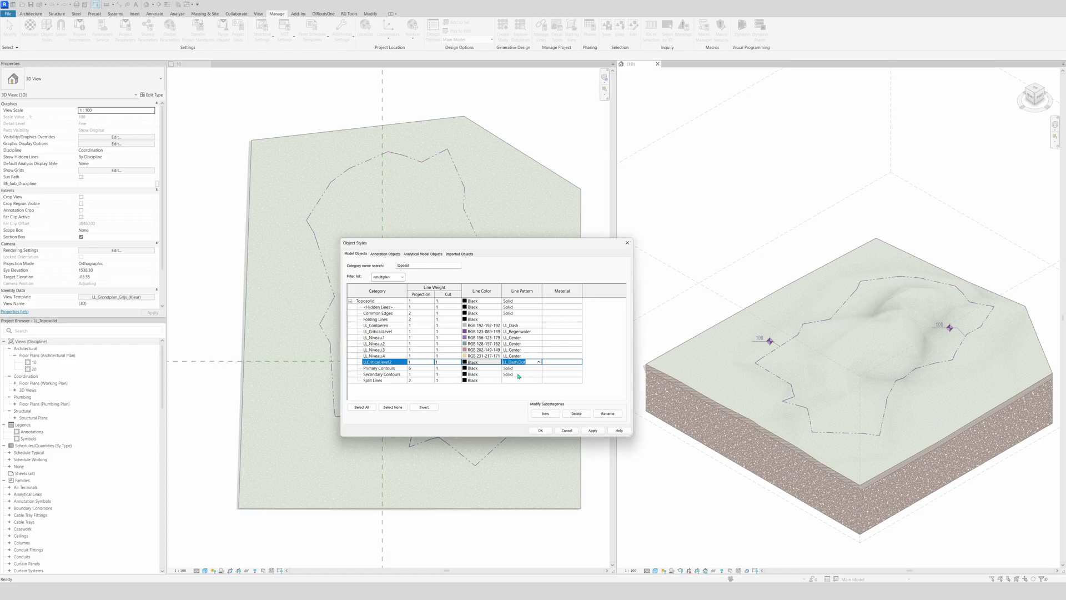
left_click(474, 362)
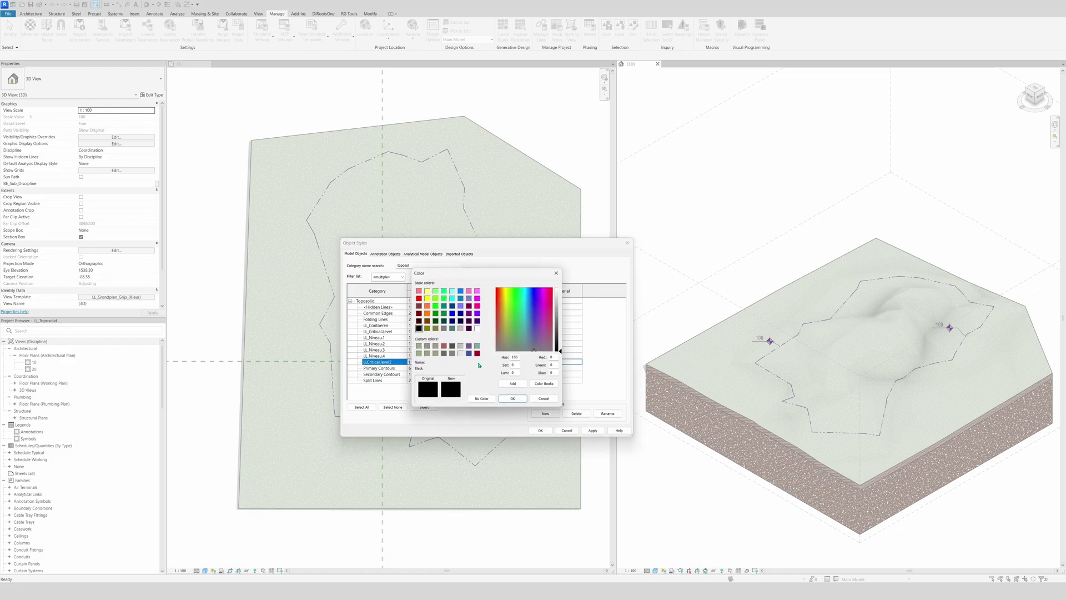
left_click(444, 346)
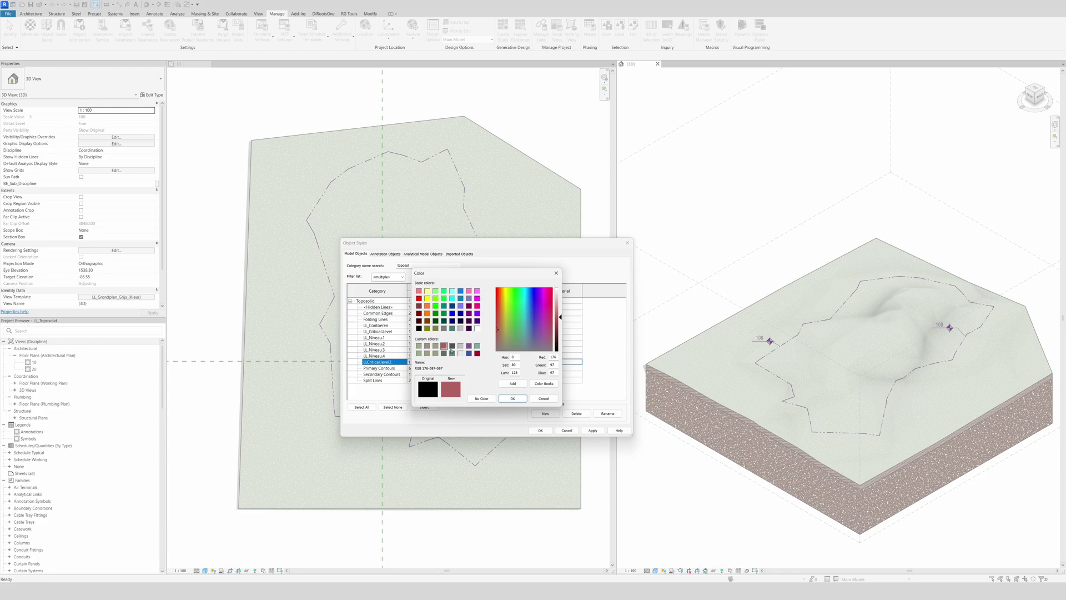
left_click(513, 398)
left_click(539, 430)
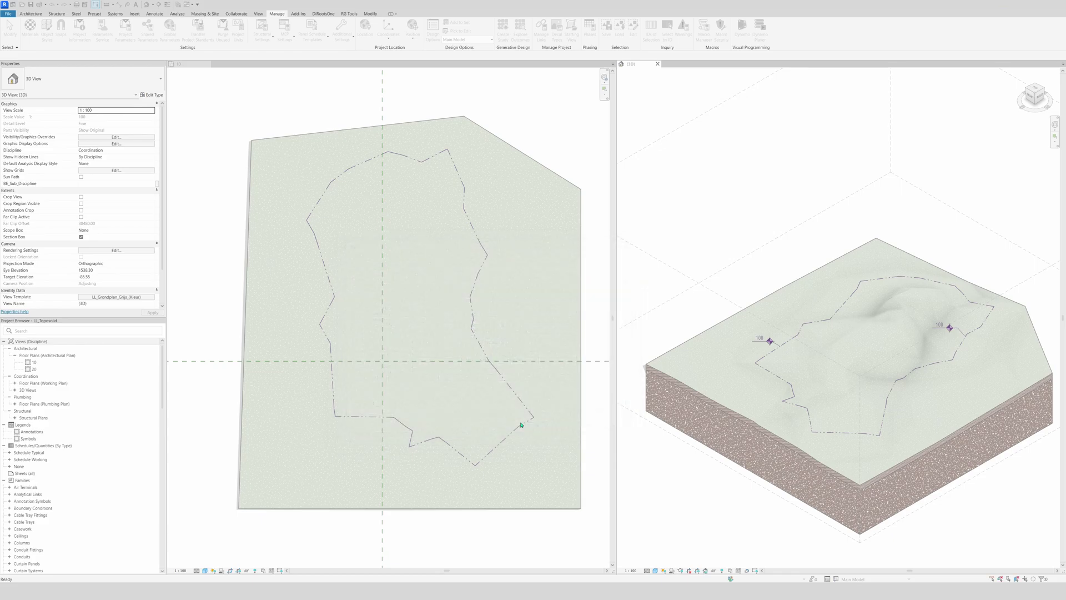
left_click(343, 132)
Step: Add a third contour row to the toposolid type with an interval of 200
left_click(343, 131)
left_click(151, 94)
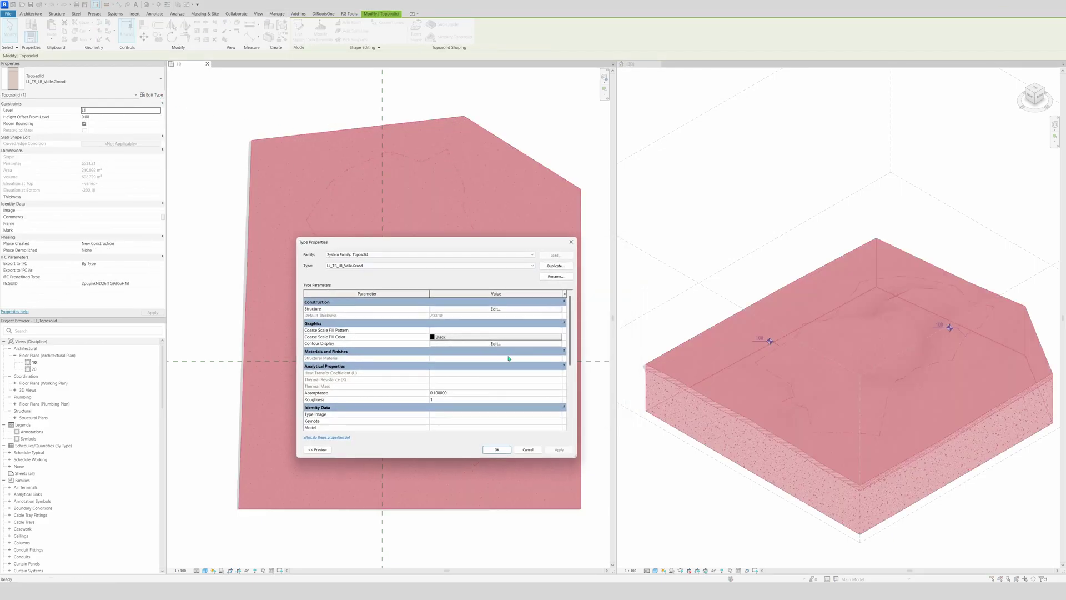
left_click(487, 343)
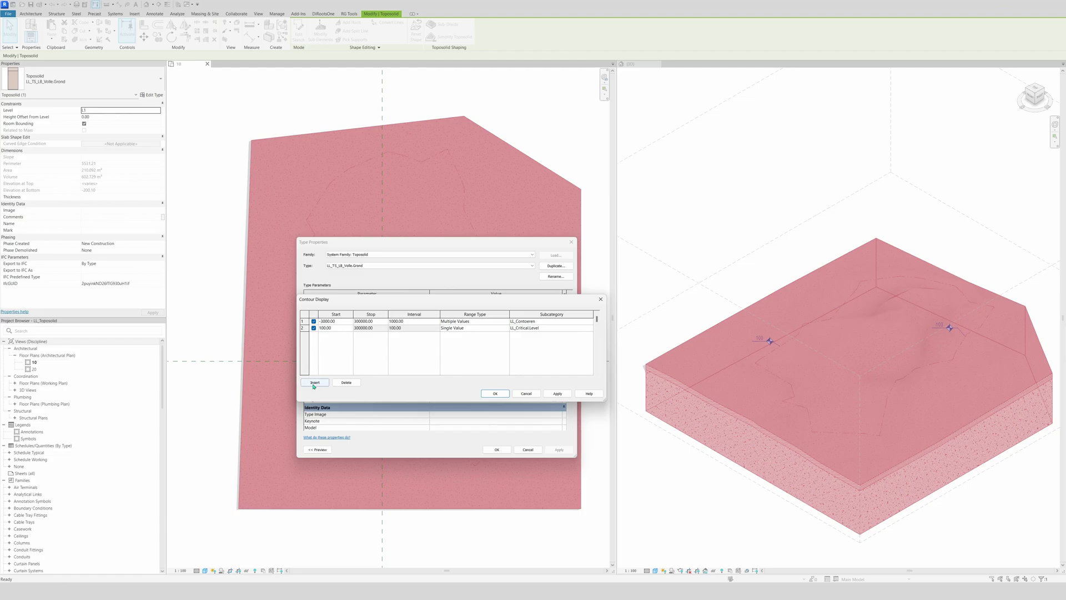
left_click(314, 383)
left_click(417, 335)
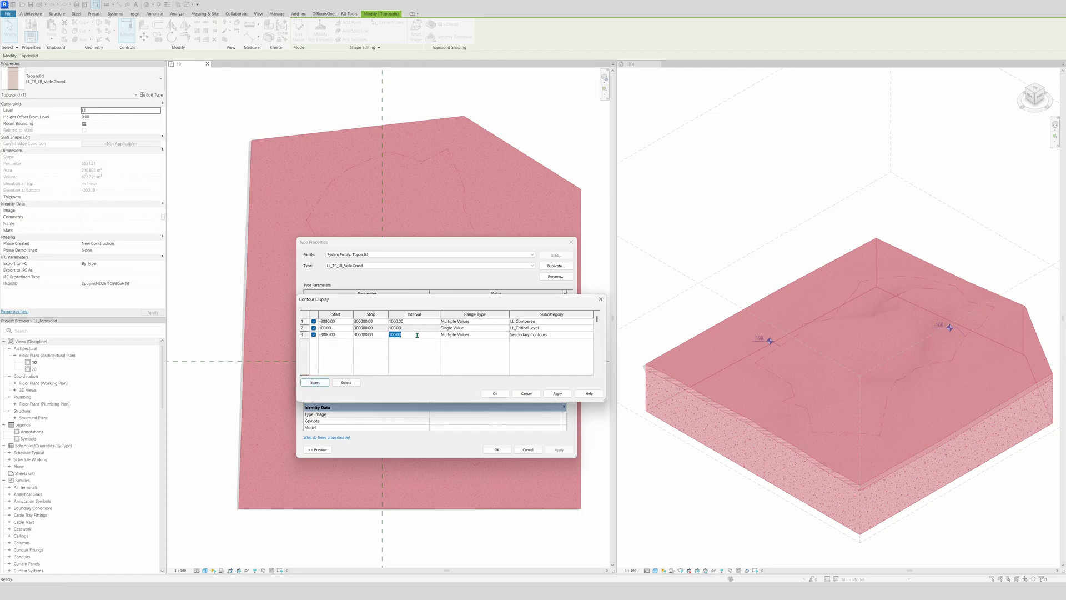
type("200")
key("Return")
Step: Make row 3 a Single Value contour starting at elevation 200
left_click(505, 336)
left_click(461, 348)
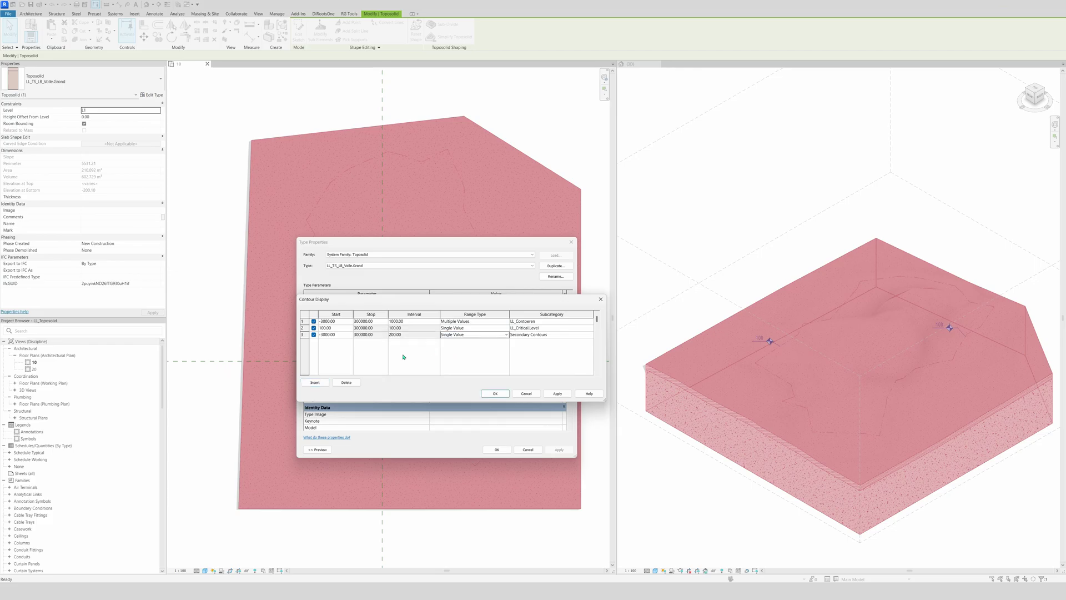
left_click(336, 336)
type("2")
key("Tab")
Step: Assign LLCritical.level2 to row 3 and apply the contour changes to the toposolid type
left_click(590, 336)
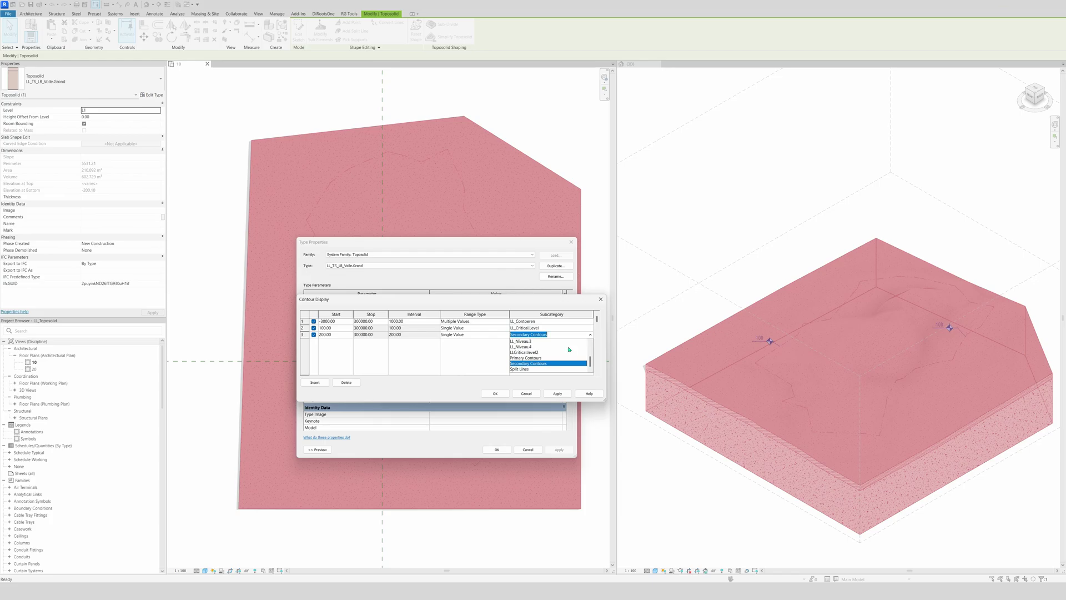
left_click(551, 352)
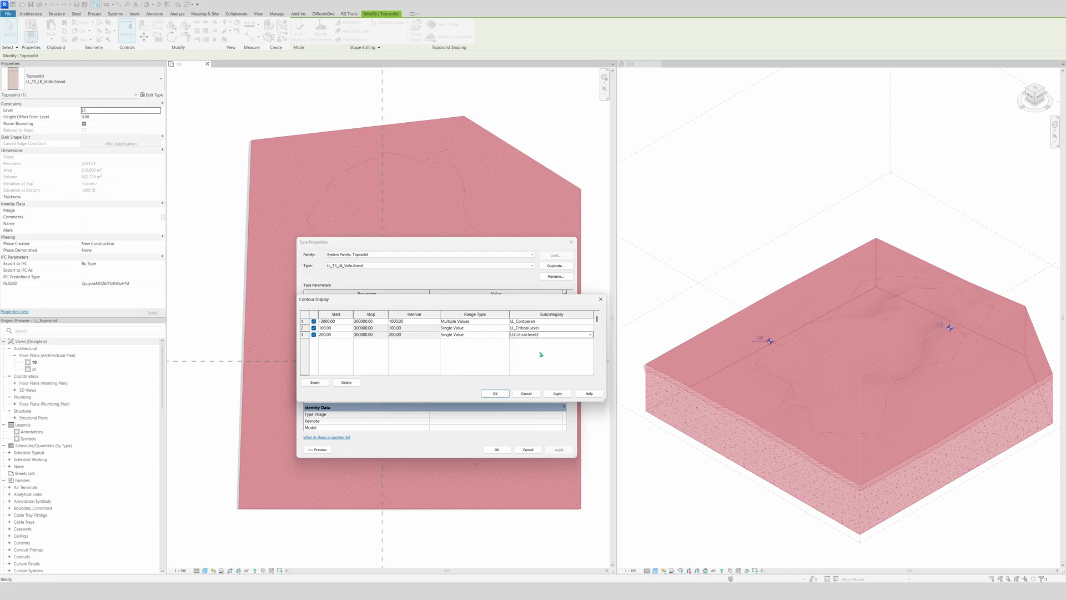
left_click(554, 395)
left_click(494, 393)
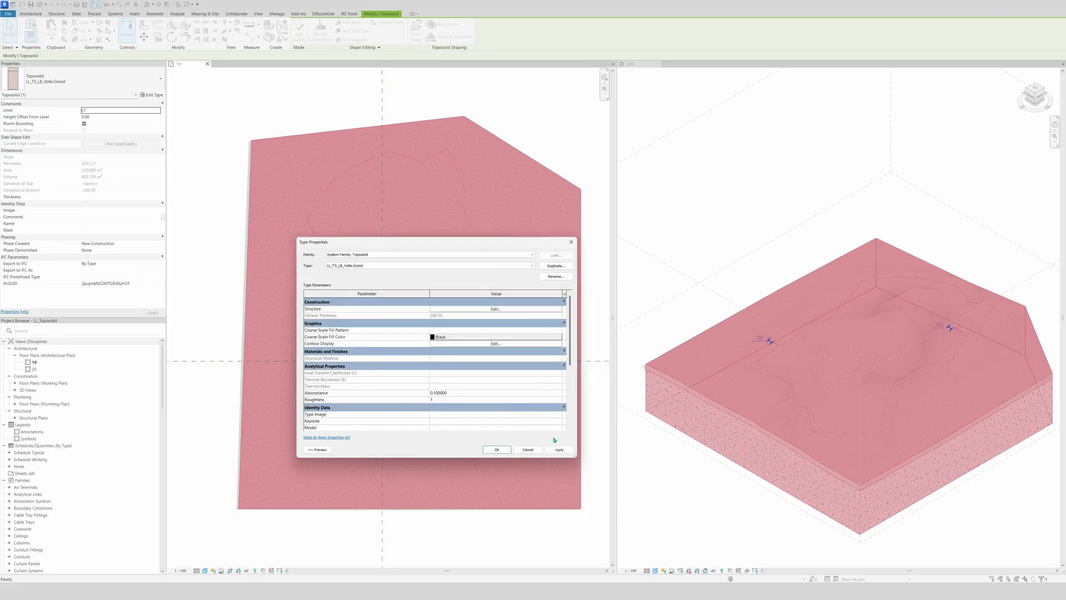
left_click(559, 450)
left_click(497, 449)
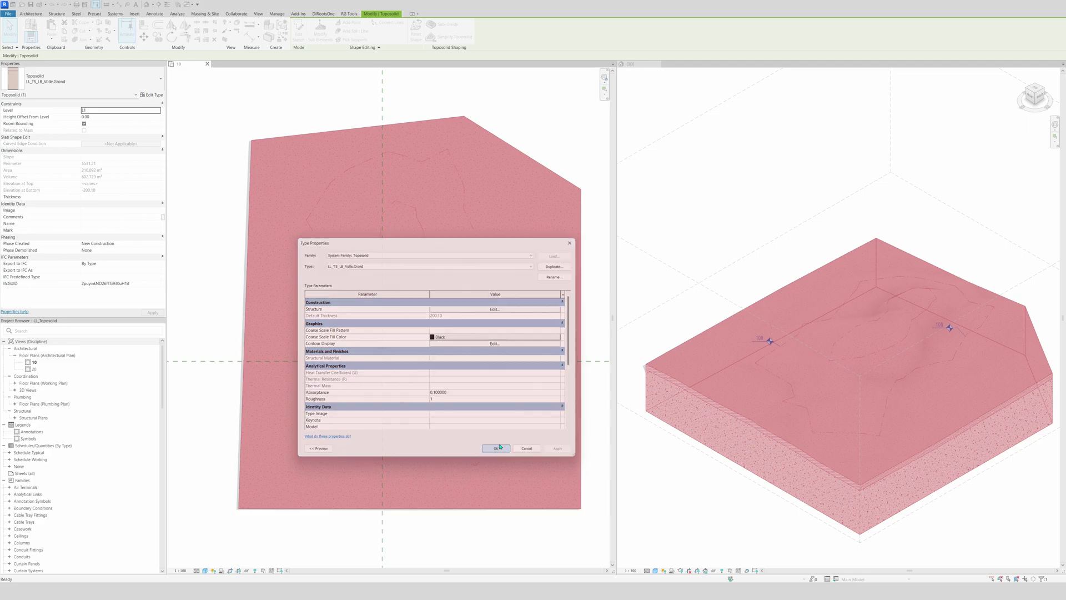
left_click(661, 207)
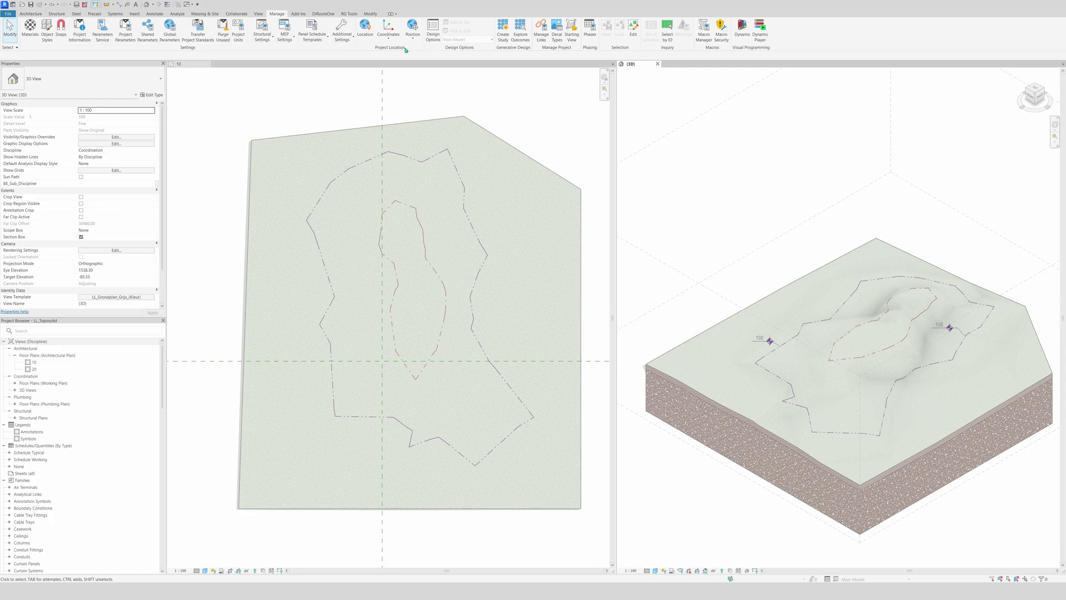
Step: Start Spot Elevation with the LL_Landmeter.Zwart type
left_click(154, 13)
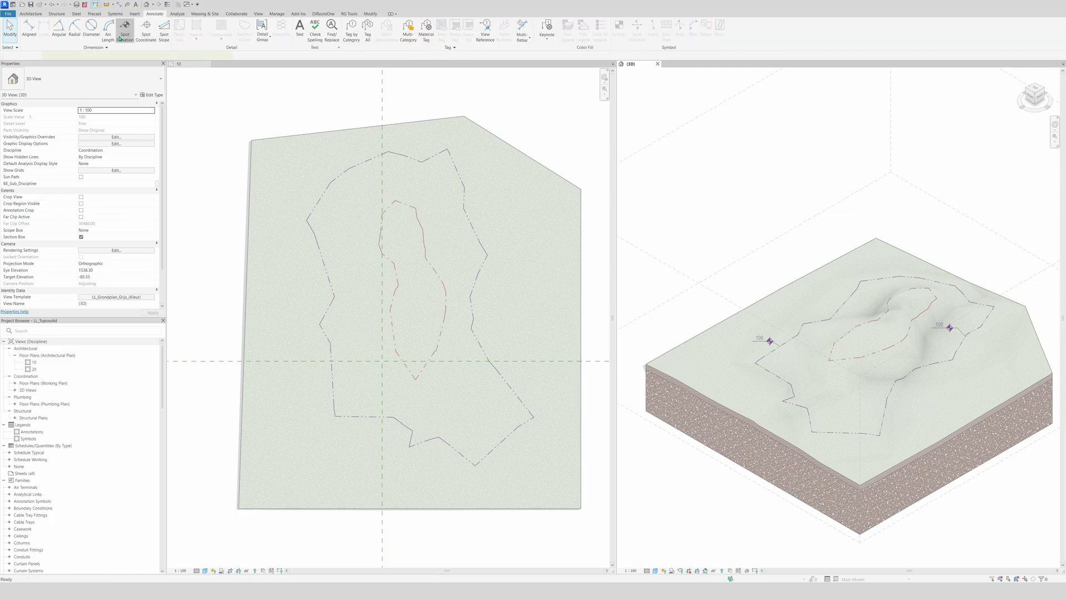
left_click(125, 29)
left_click(83, 78)
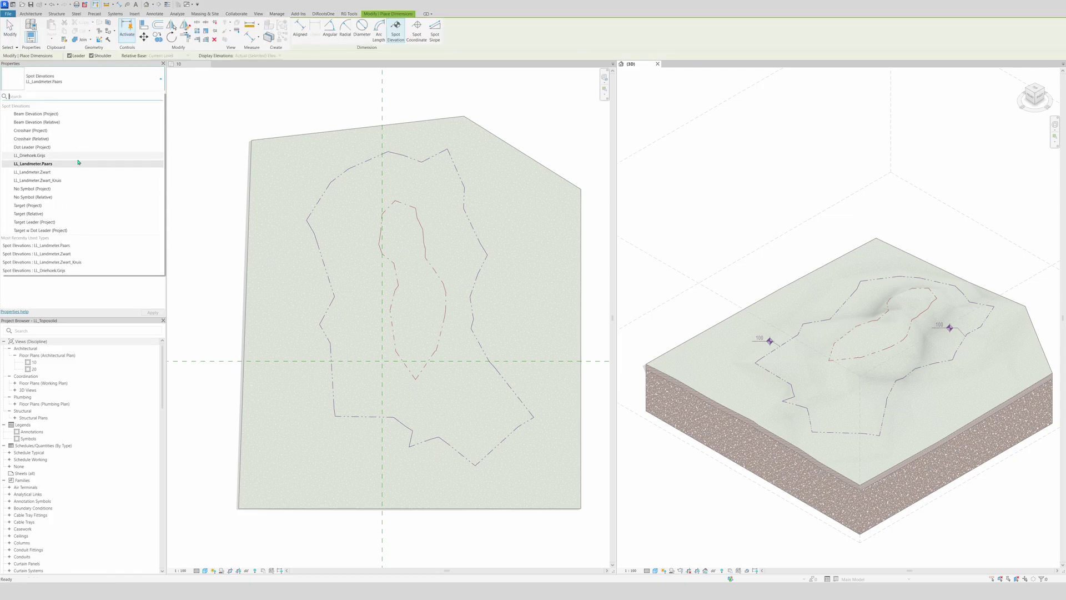
left_click(53, 172)
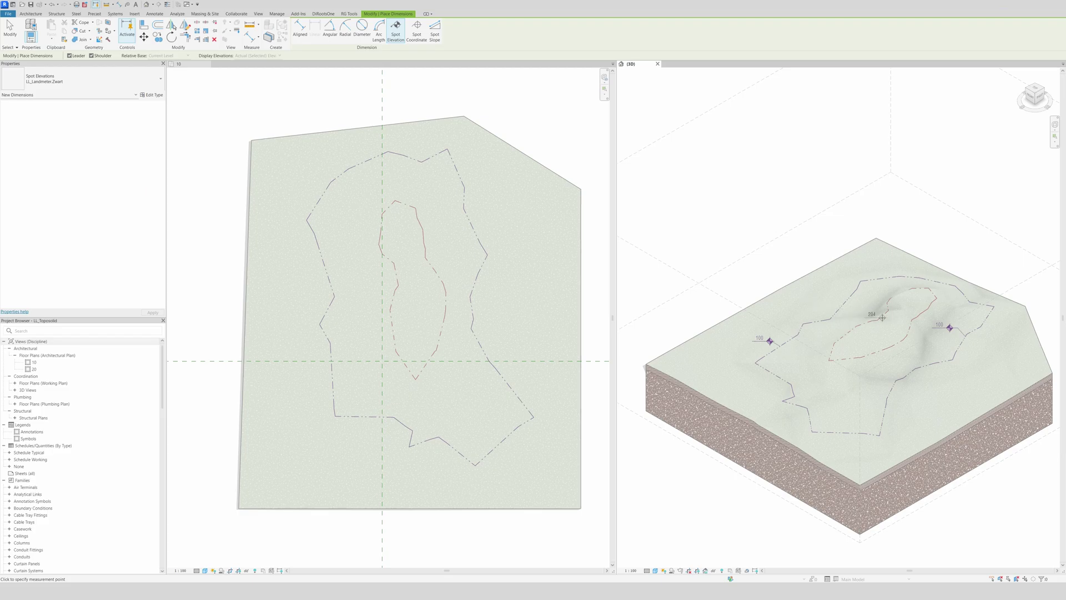
Step: Place two spot elevations reading 200 on the central hill of the toposolid
left_click(882, 316)
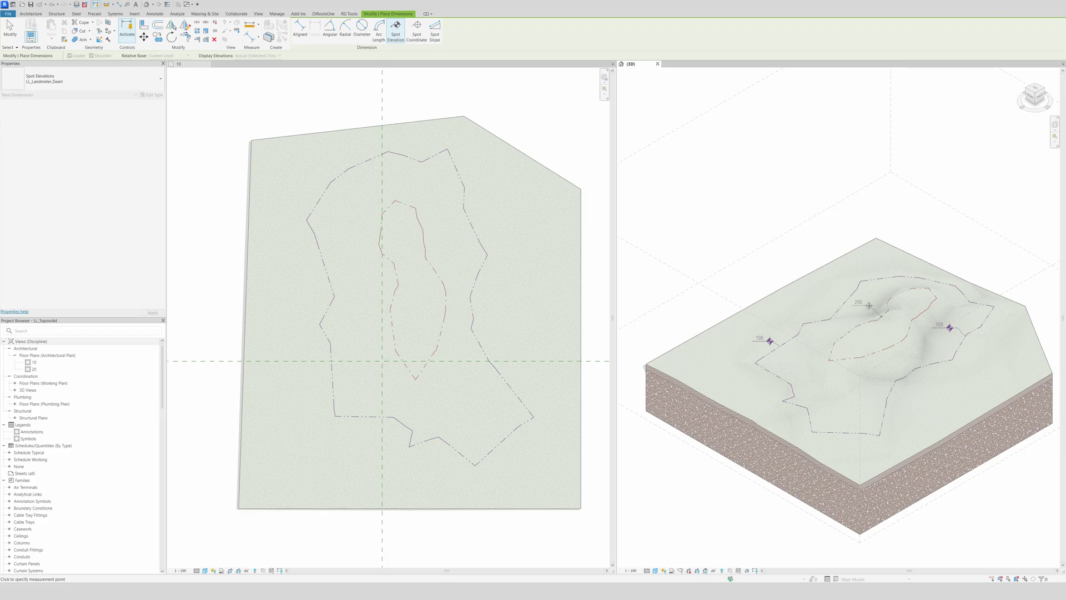
left_click(870, 305)
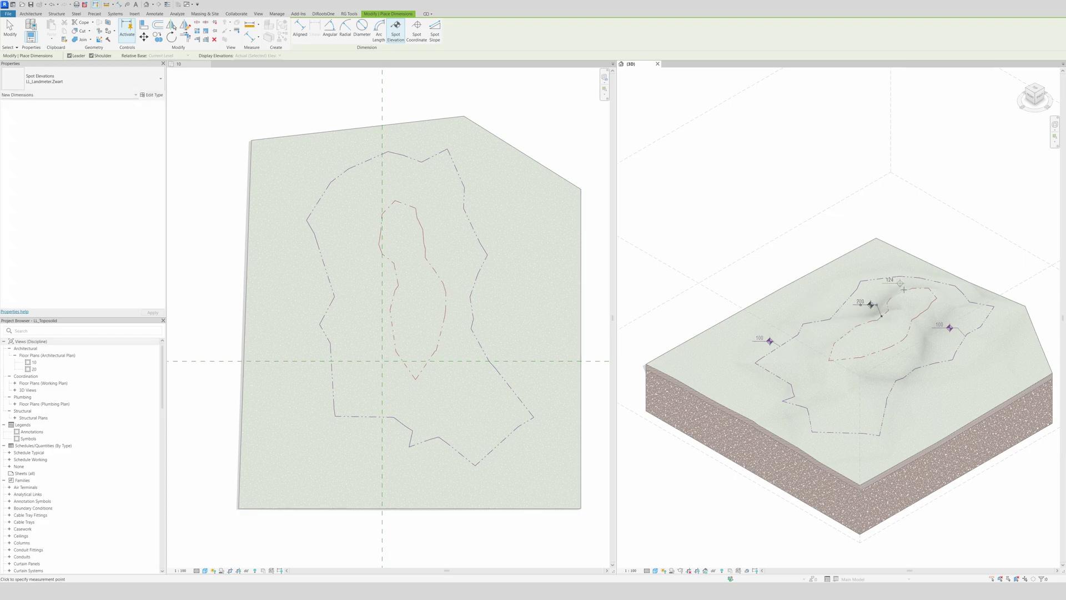
left_click(891, 346)
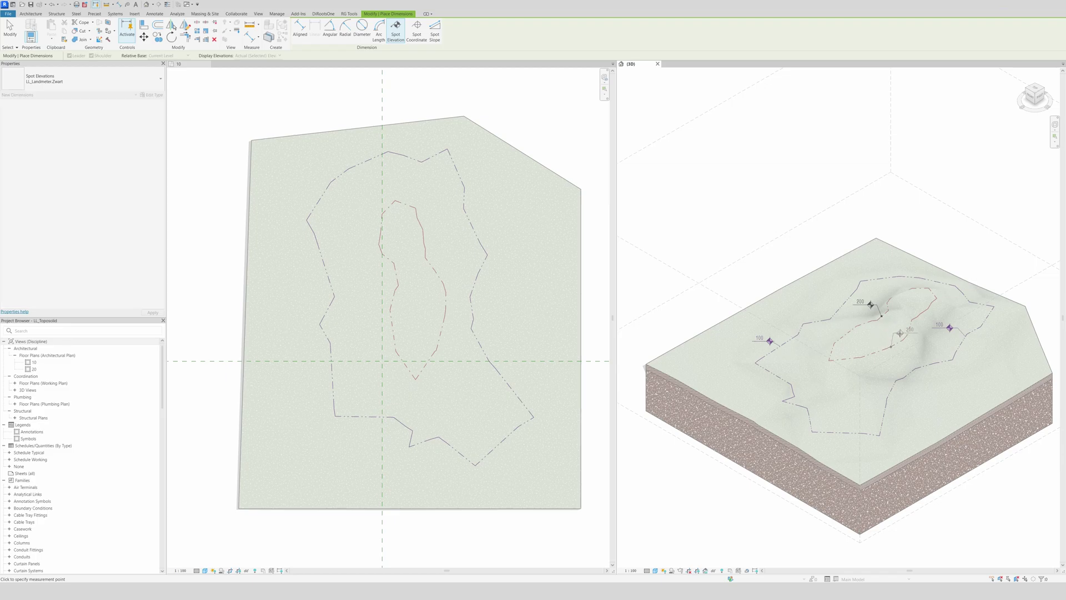
left_click(898, 333)
key("Escape")
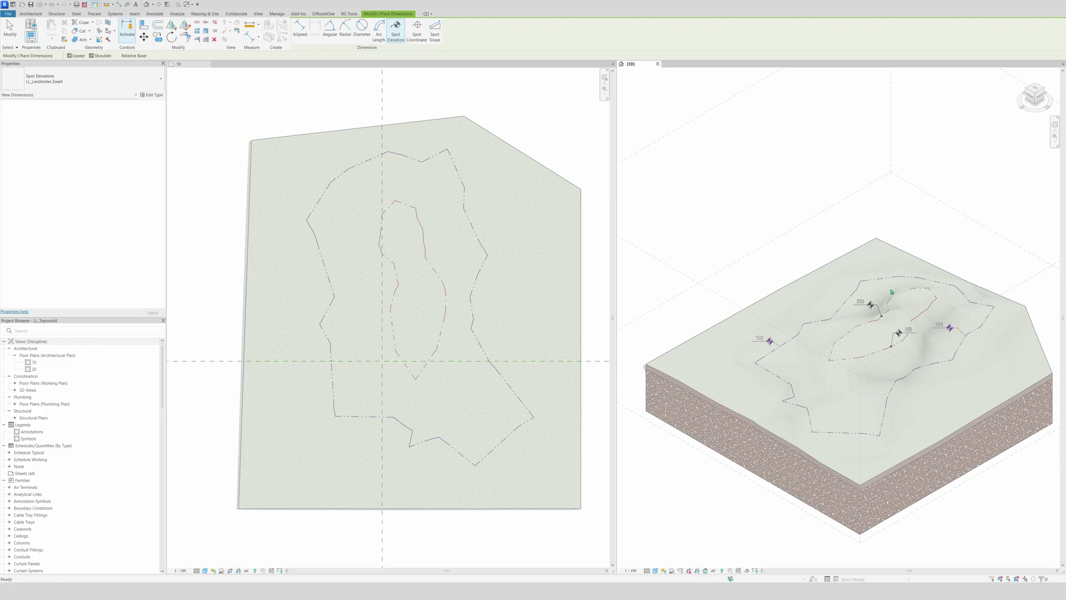
key("Escape")
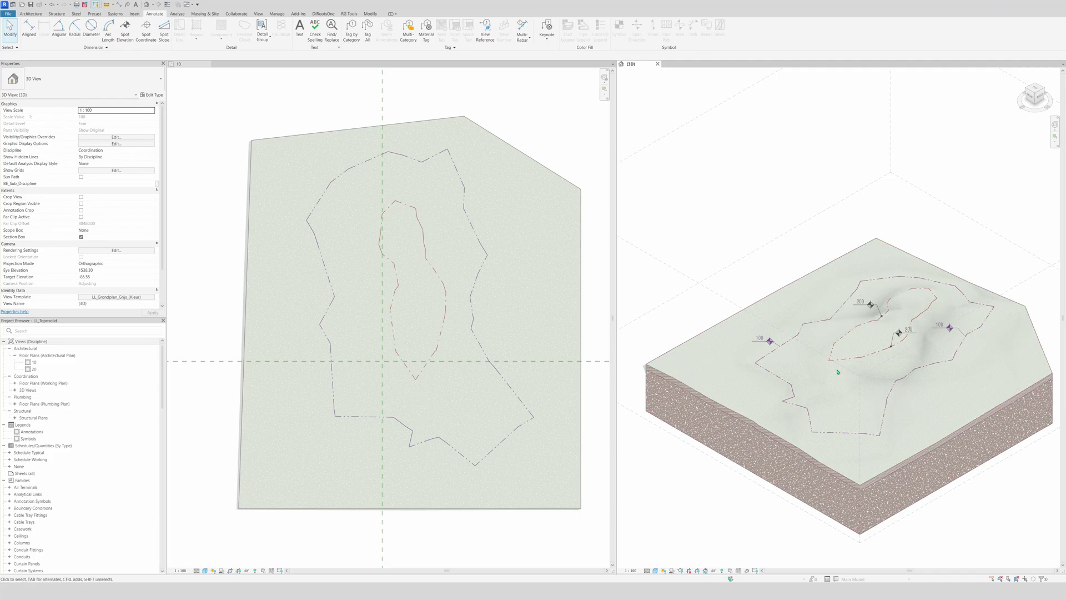
Step: Add a fourth contour row with a 5.00 interval to the toposolid type
left_click(298, 135)
left_click(151, 95)
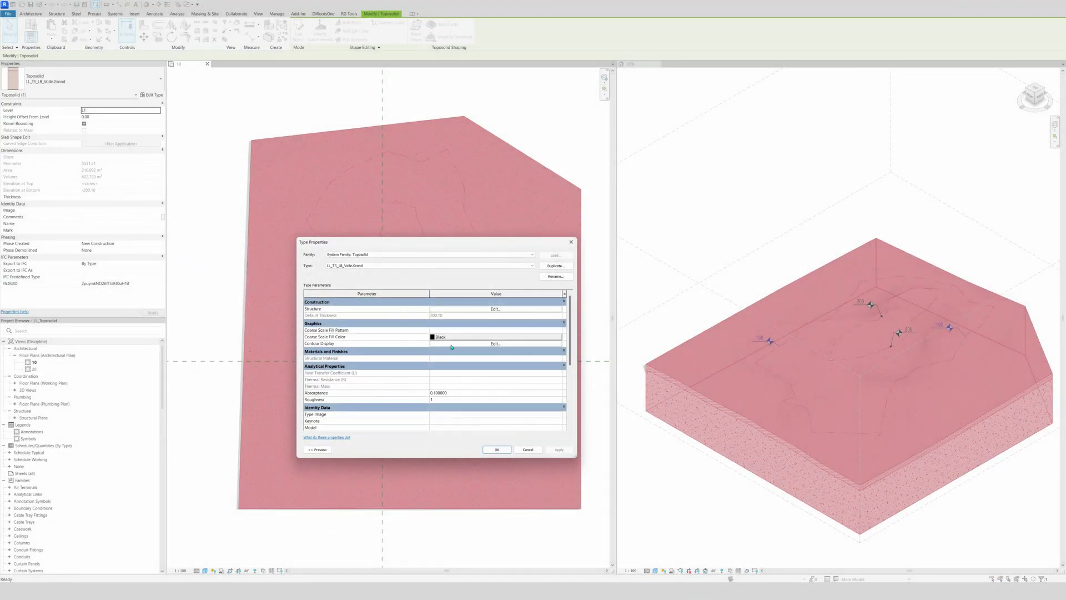
left_click(448, 344)
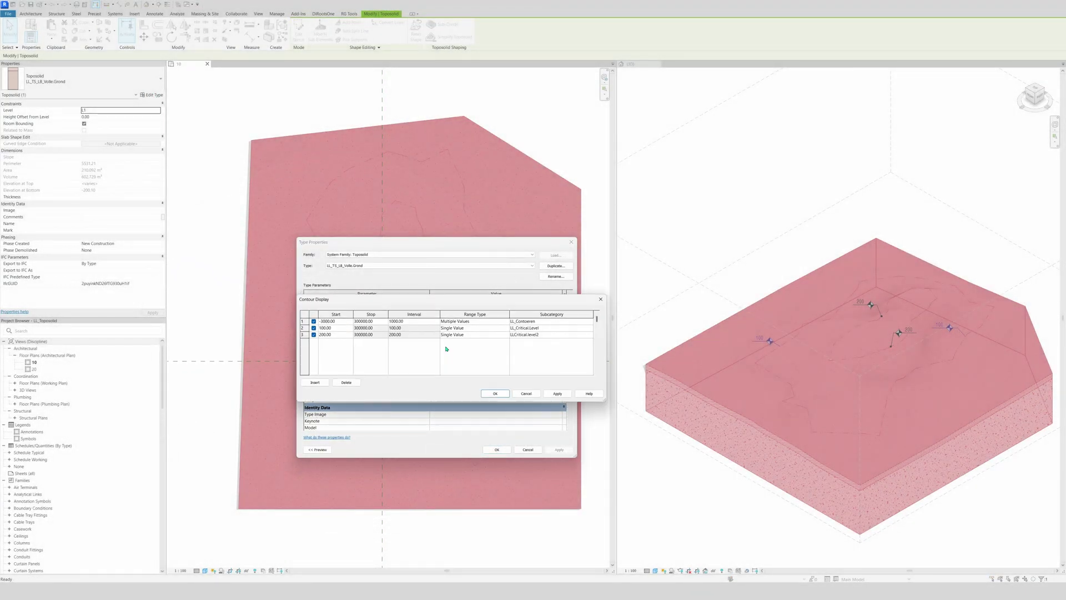
left_click(314, 382)
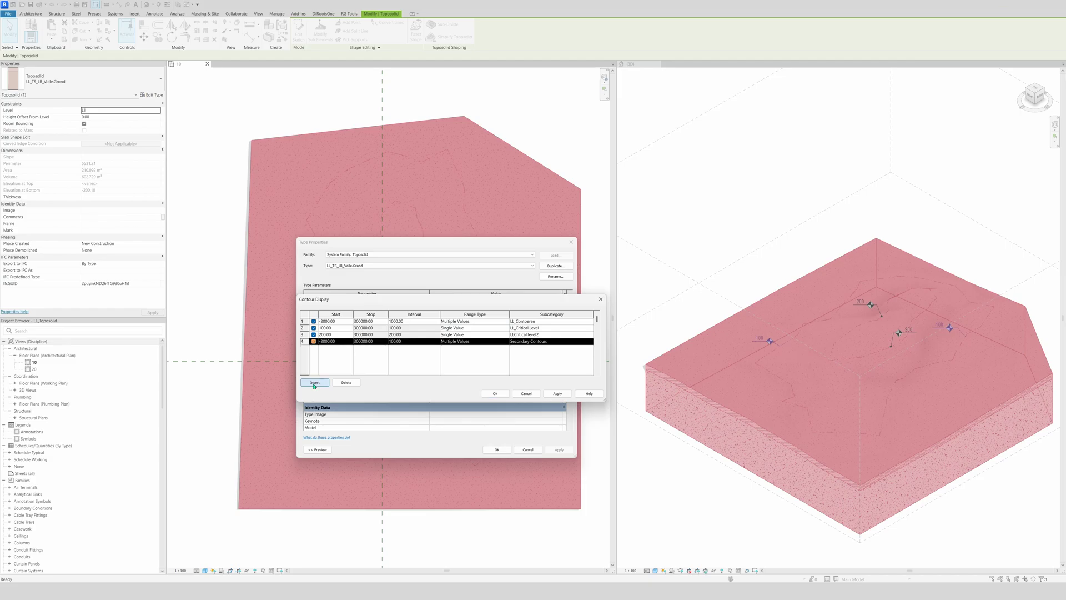
left_click(423, 342)
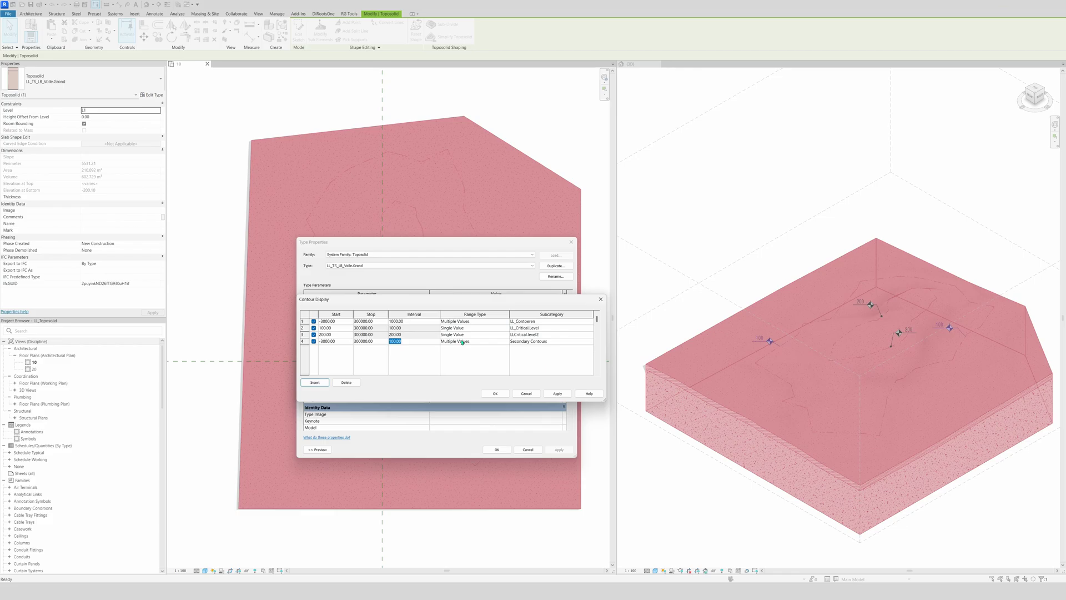
type("5")
left_click(462, 342)
Step: Assign LL_Contoeren to row 4 and apply the contour changes to the toposolid
left_click(590, 342)
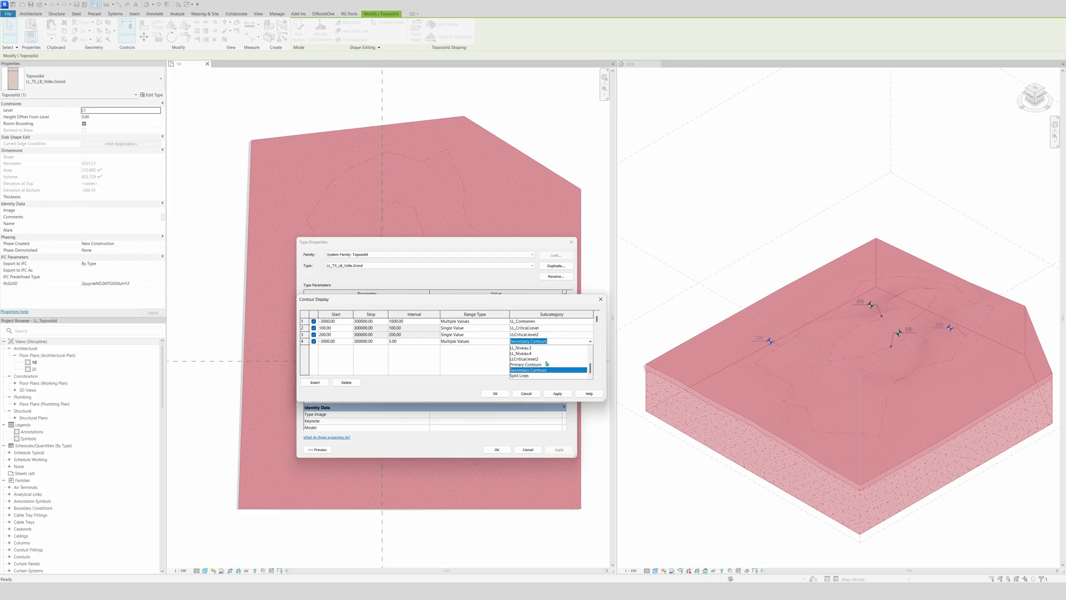
scroll(547, 364, "up", 1)
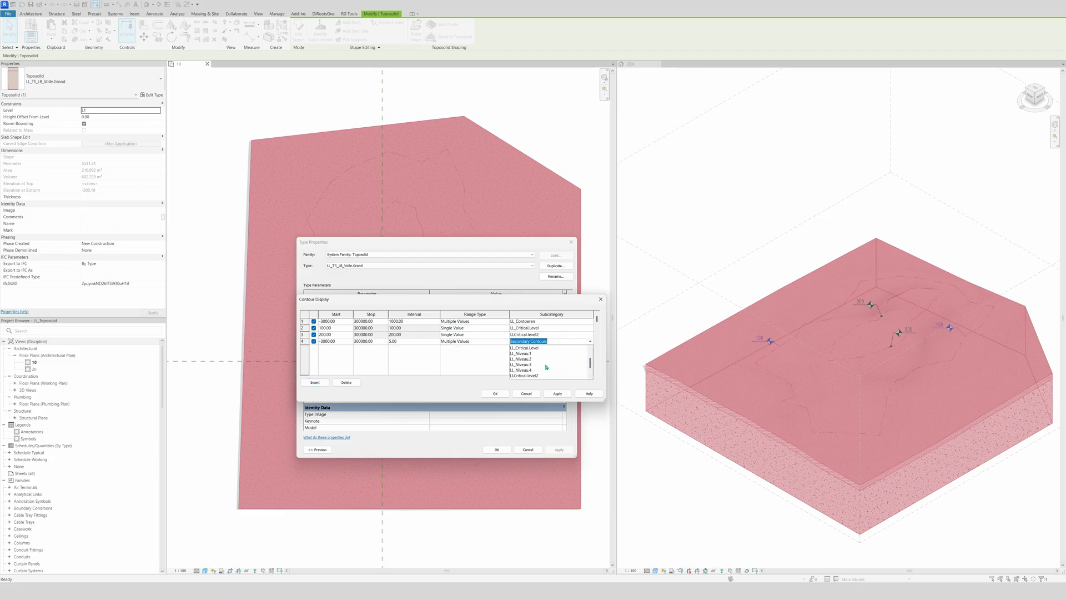
scroll(547, 367, "up", 1)
left_click(524, 359)
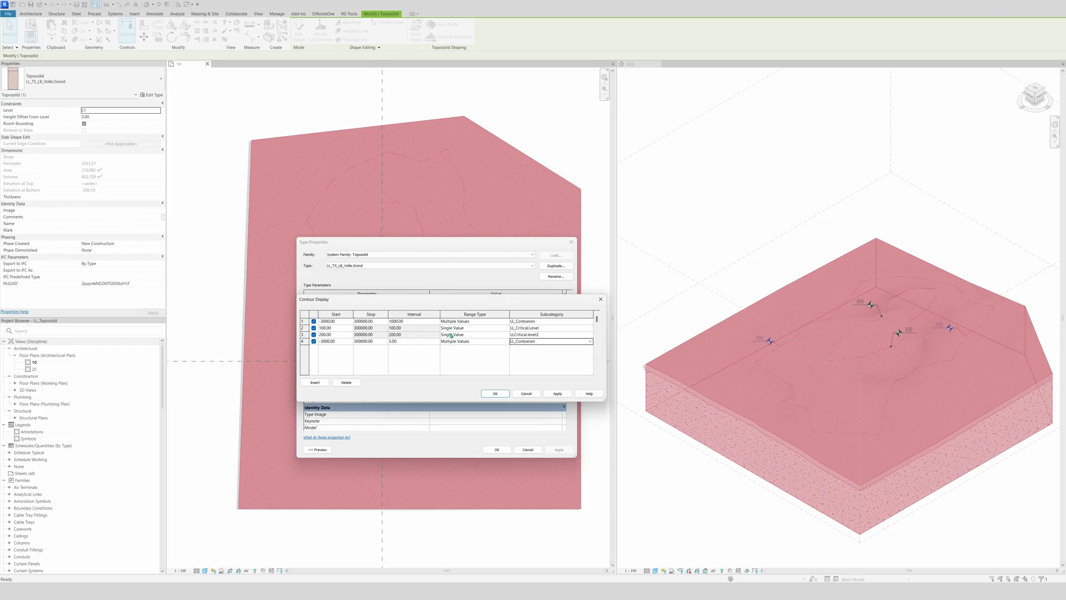
left_click(495, 393)
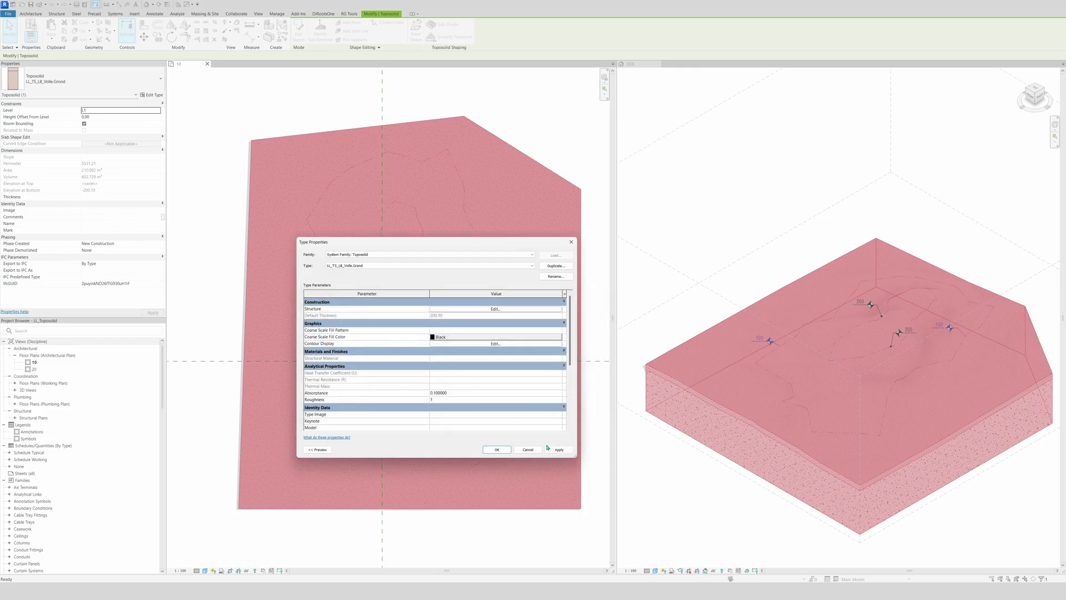
left_click(558, 449)
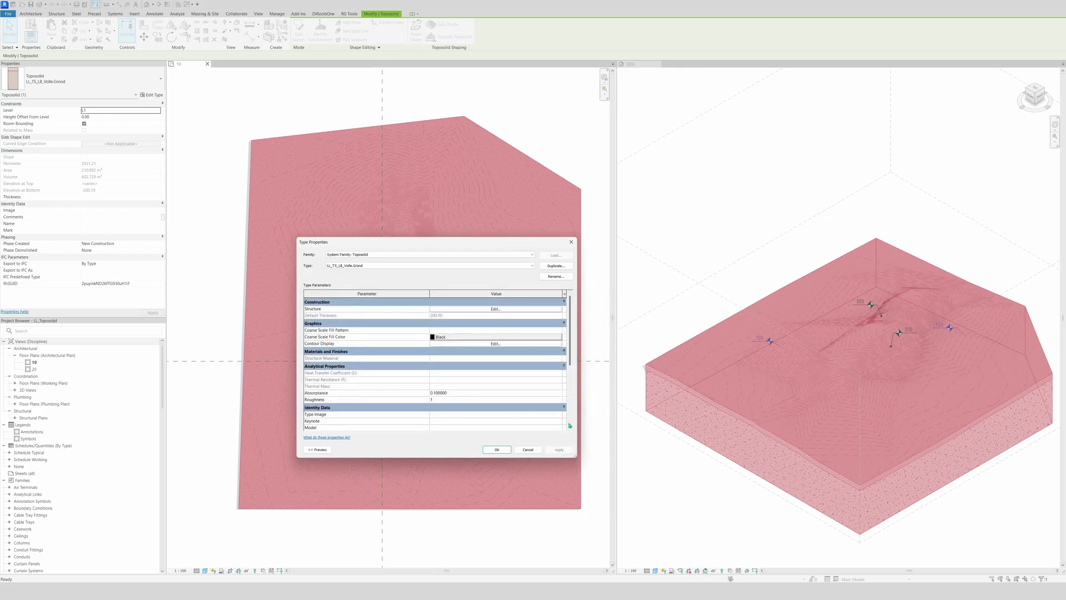
left_click(496, 449)
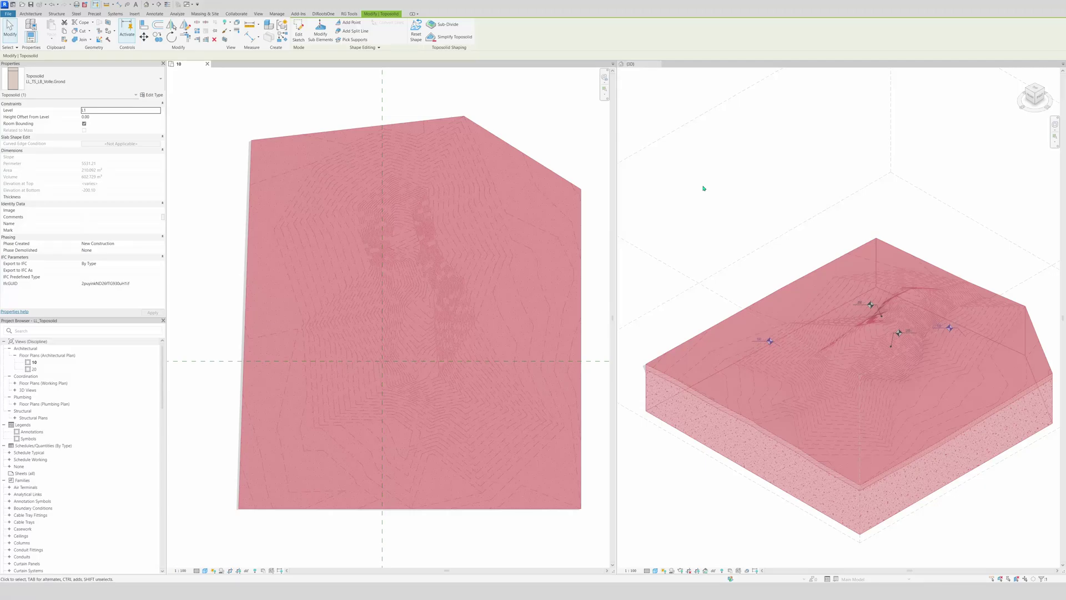
left_click(703, 188)
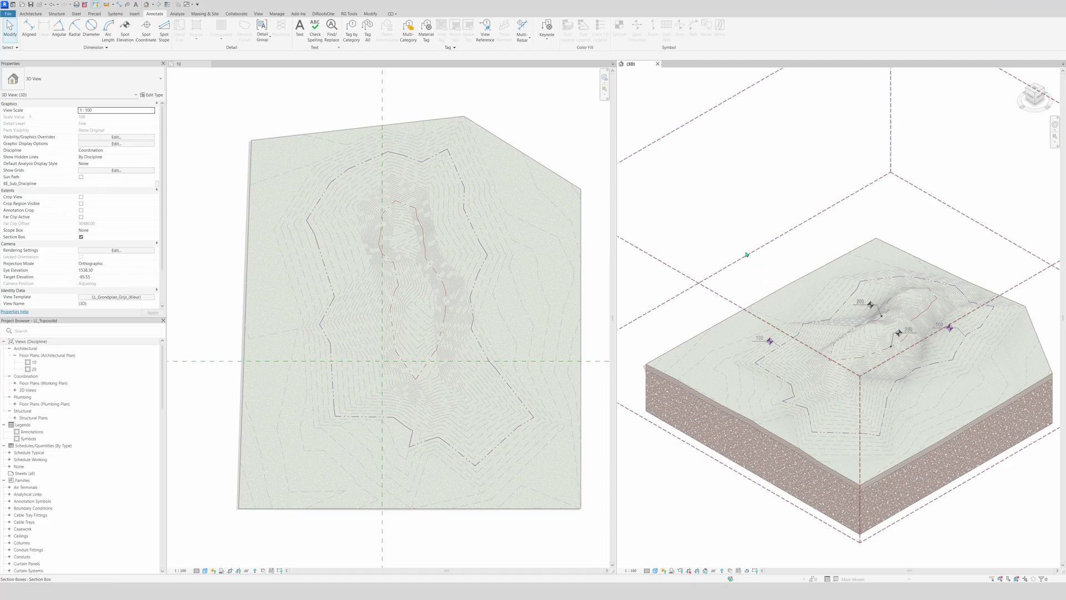
Step: Change row 4's contour interval to 10.00 and regenerate the toposolid via Edit Boundary
left_click(375, 150)
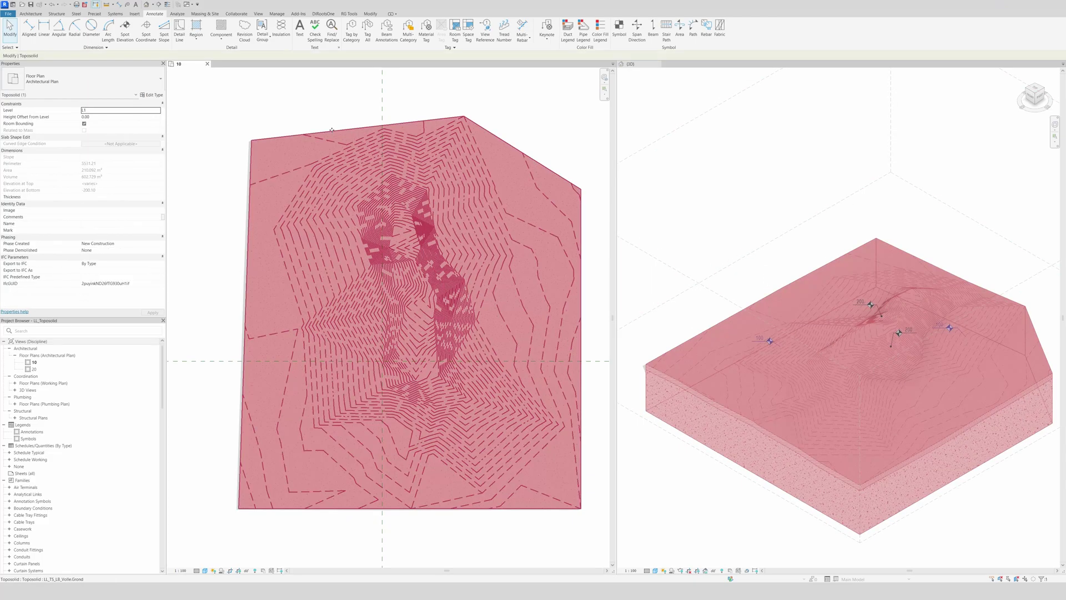
left_click(151, 95)
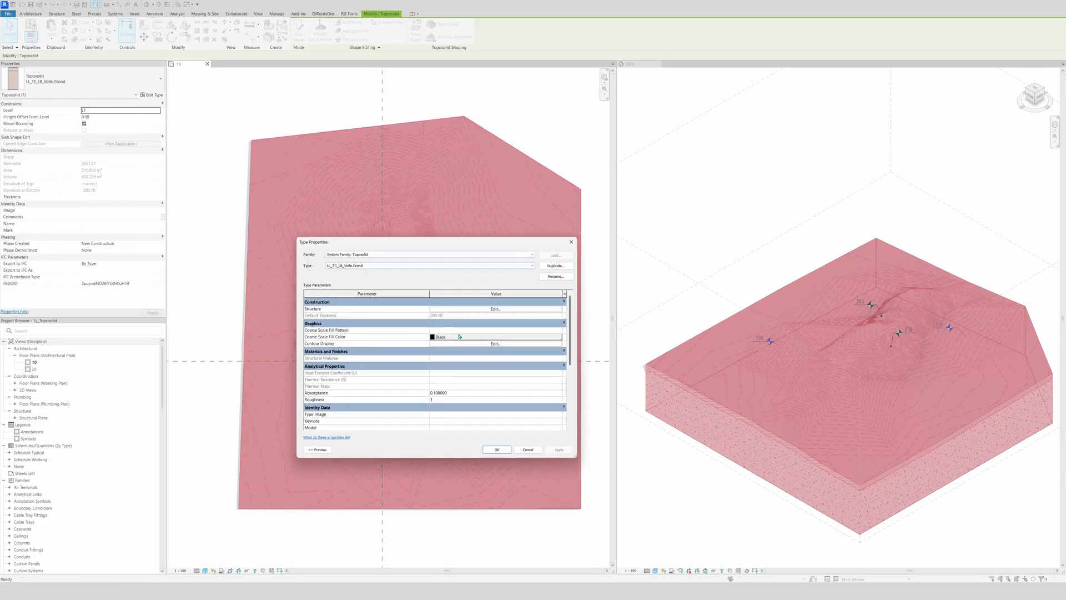
left_click(435, 338)
left_click(407, 341)
type("10.00")
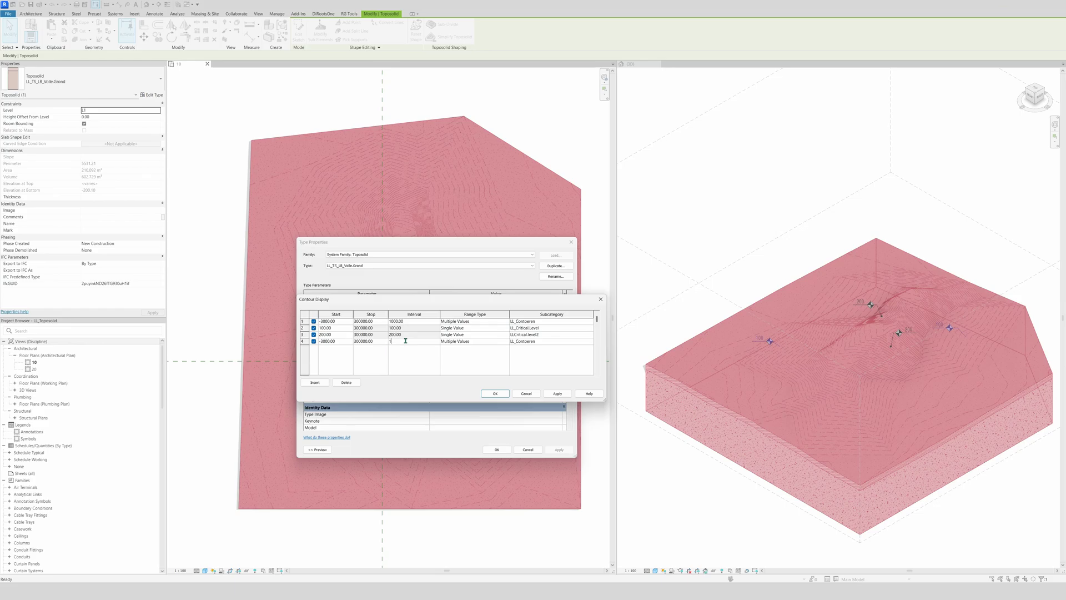
left_click(494, 393)
left_click(497, 449)
left_click(668, 214)
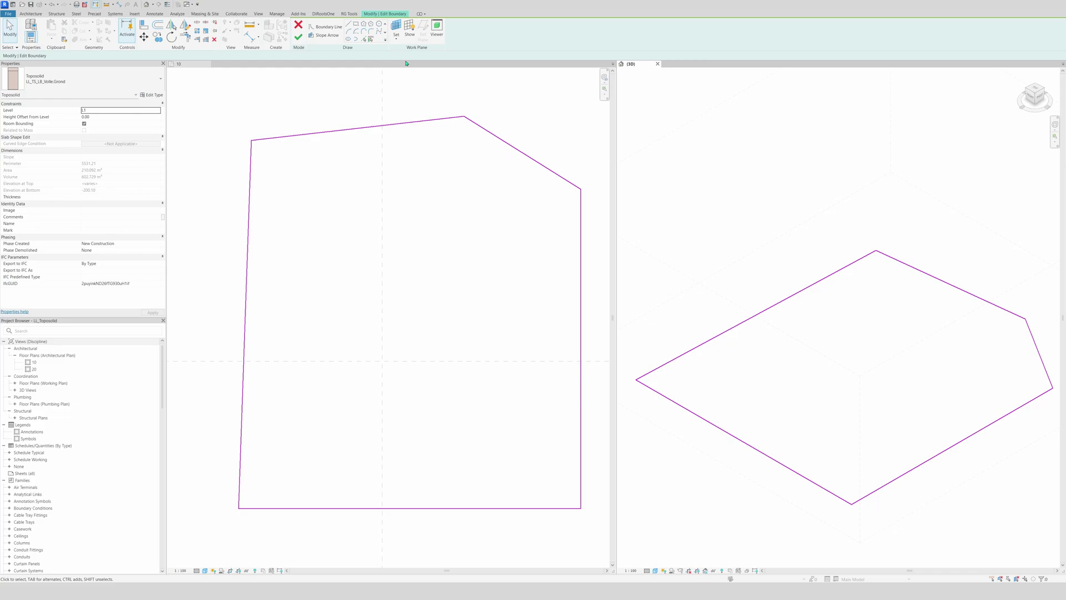
left_click(298, 37)
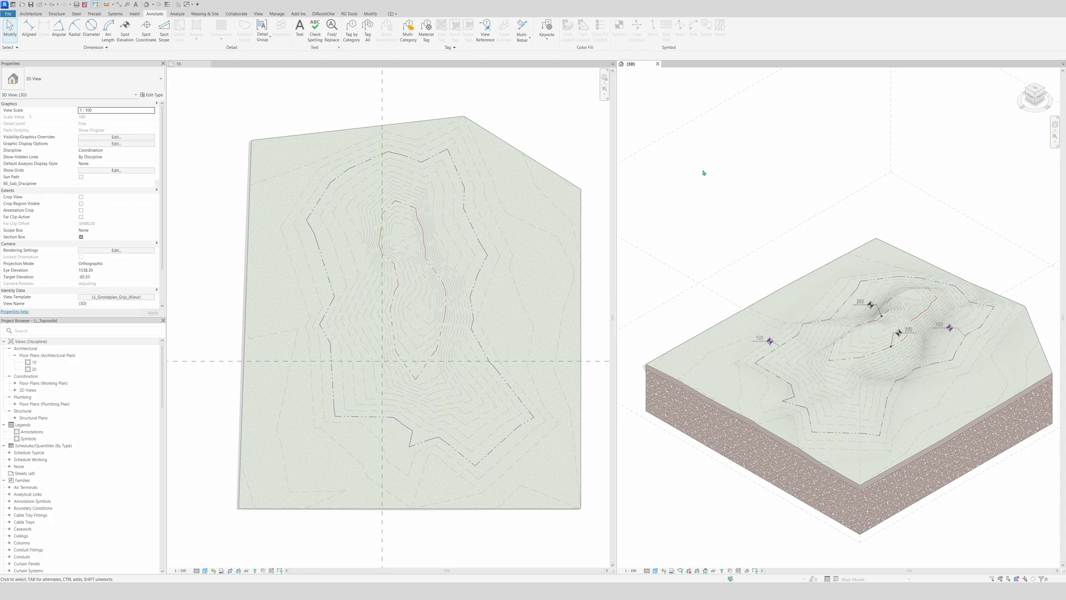
Step: Add a fifth contour row with a 5.00 interval to the toposolid type
left_click(497, 141)
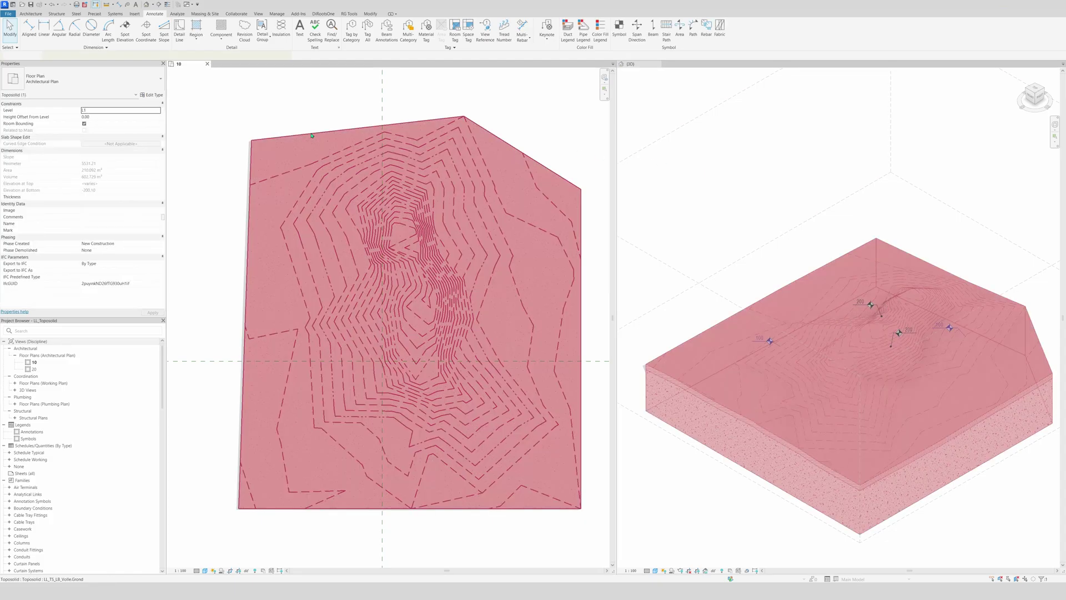
left_click(150, 95)
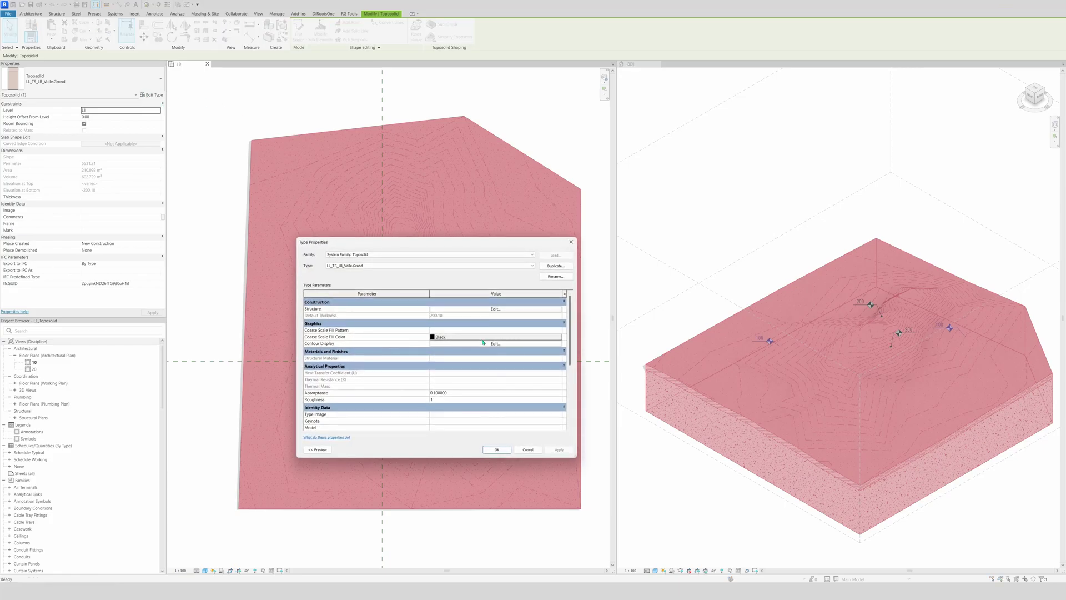
left_click(495, 343)
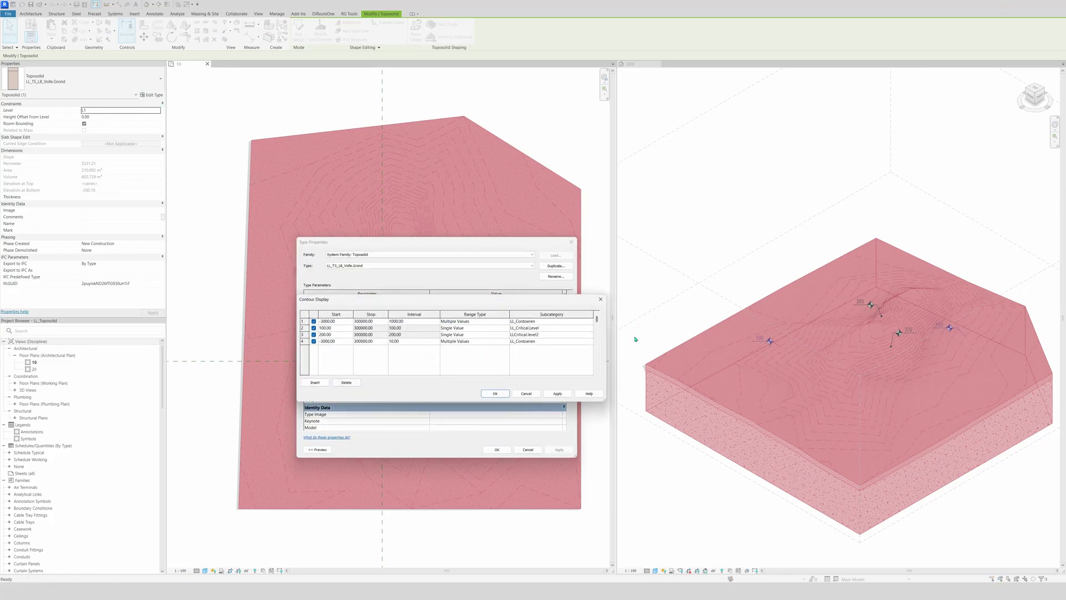
left_click(315, 382)
left_click(409, 347)
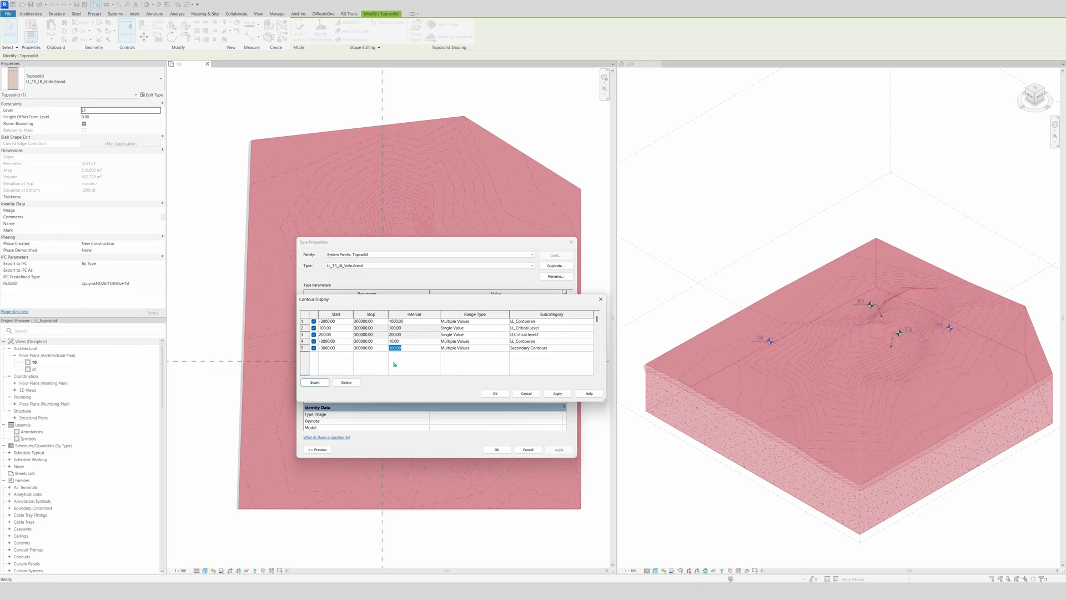
type("5")
key("Tab")
Step: Set row 5's subcategory to LL_Contoeren and apply the contour display
left_click(591, 349)
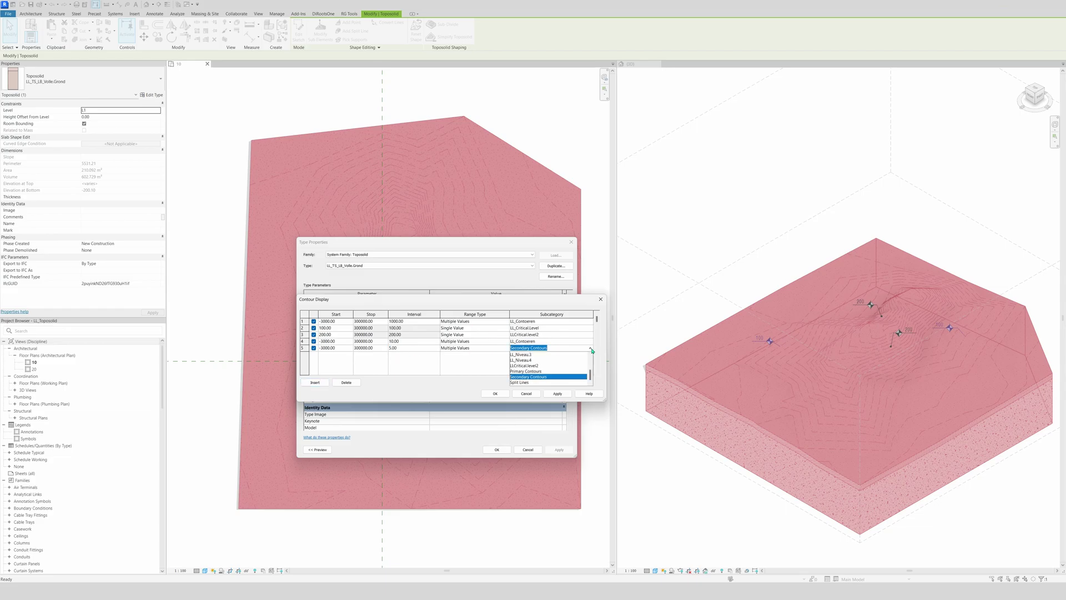
scroll(526, 364, "up", 3)
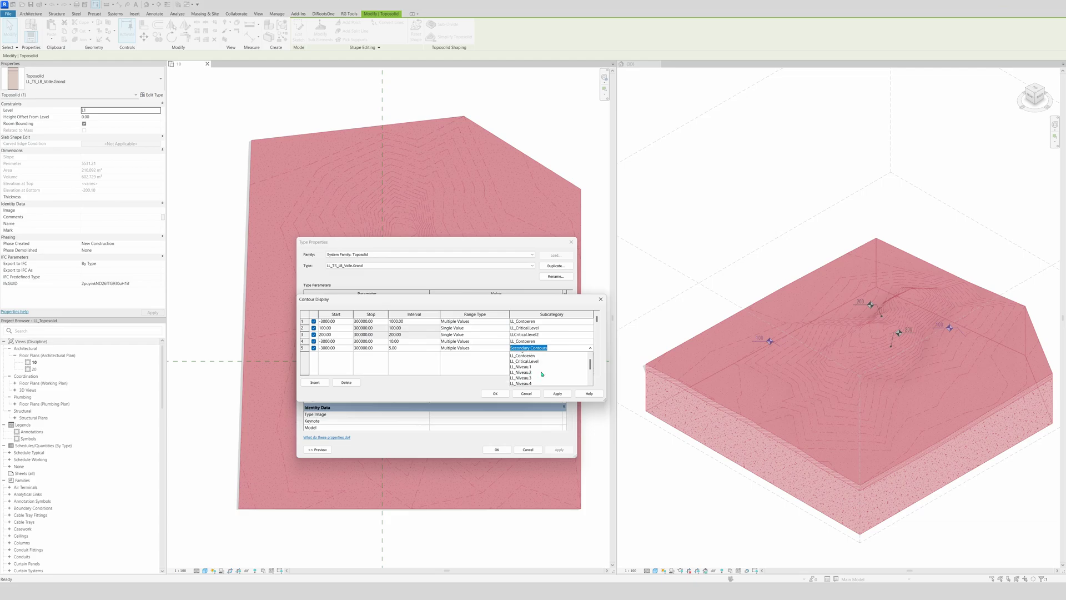
left_click(522, 355)
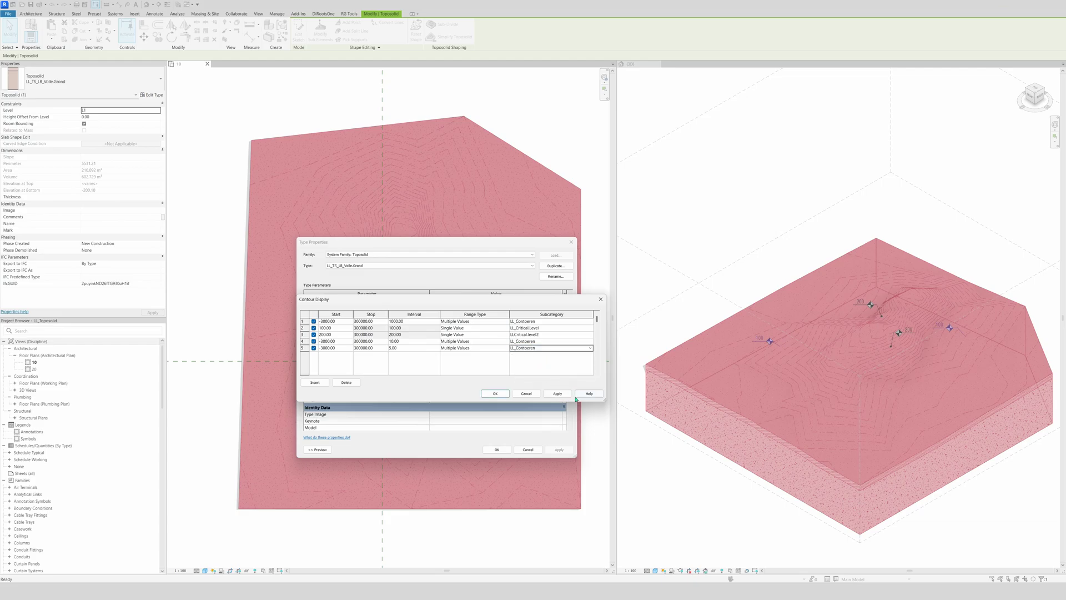
left_click(495, 394)
left_click(516, 451)
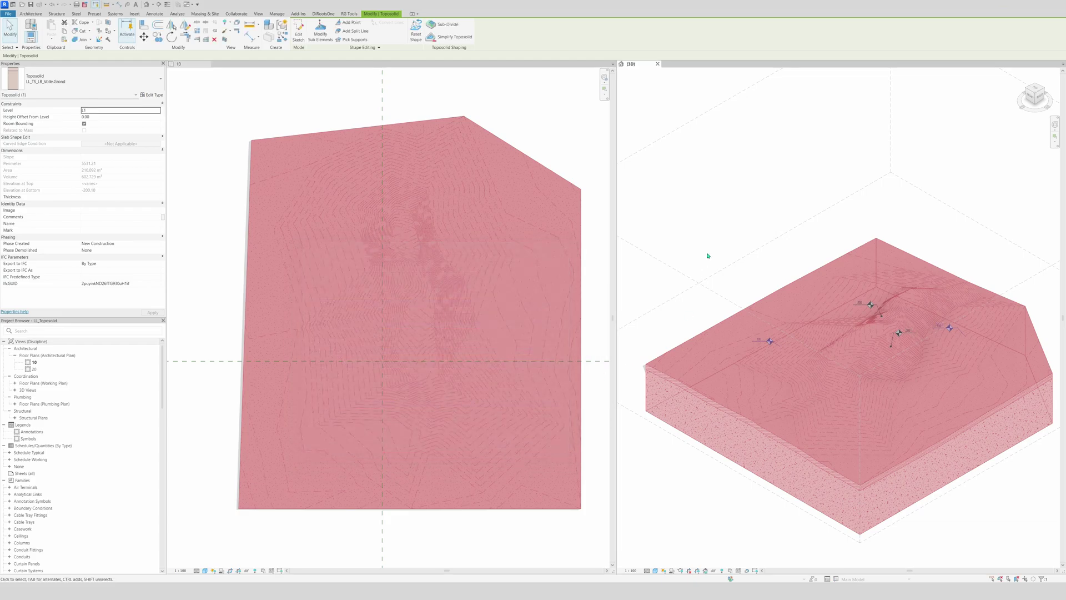
left_click(700, 212)
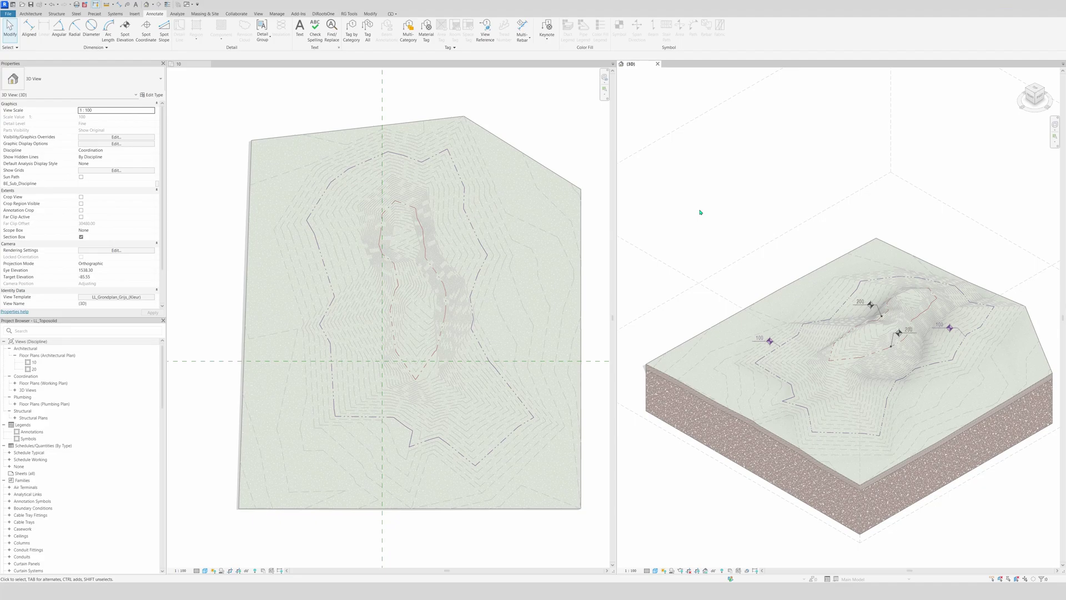
Step: Uncheck the fifth 5.00-interval contour row in the toposolid type's contour display
left_click(259, 139)
double_click(251, 129)
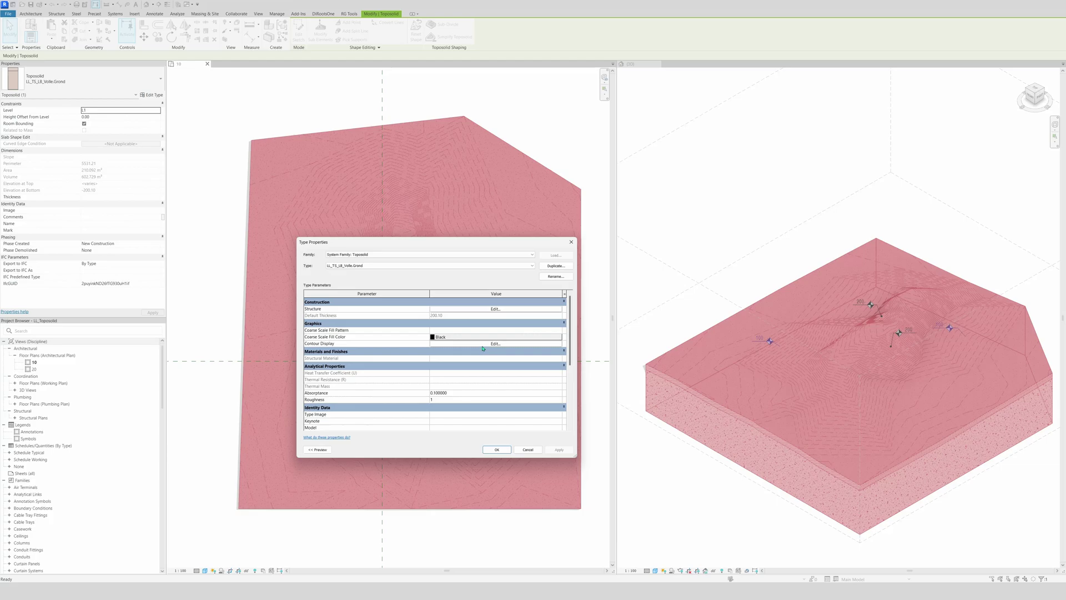
left_click(482, 345)
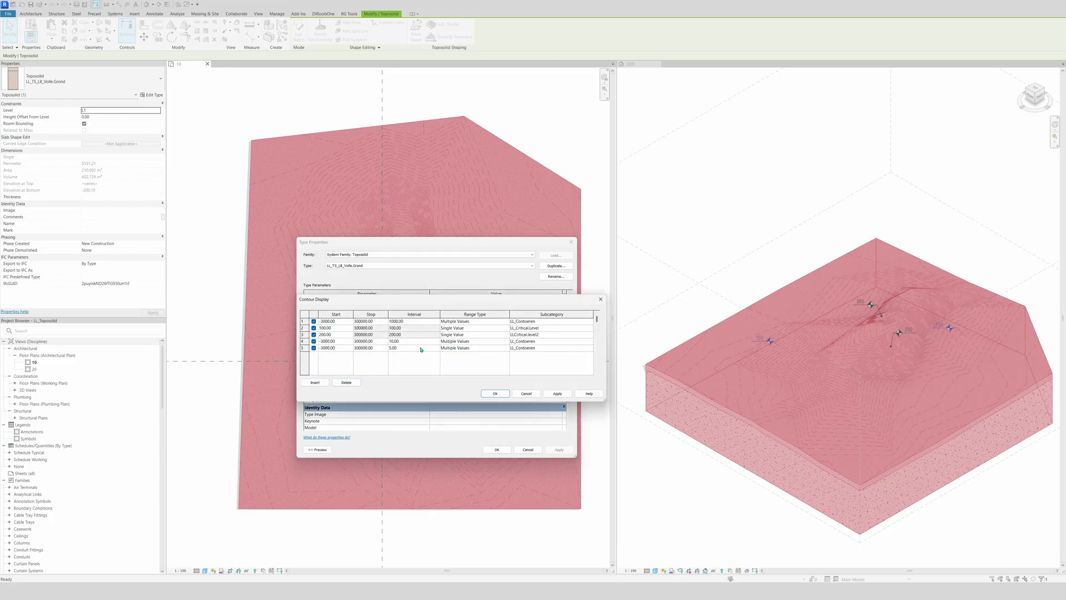
left_click(386, 349)
left_click(314, 348)
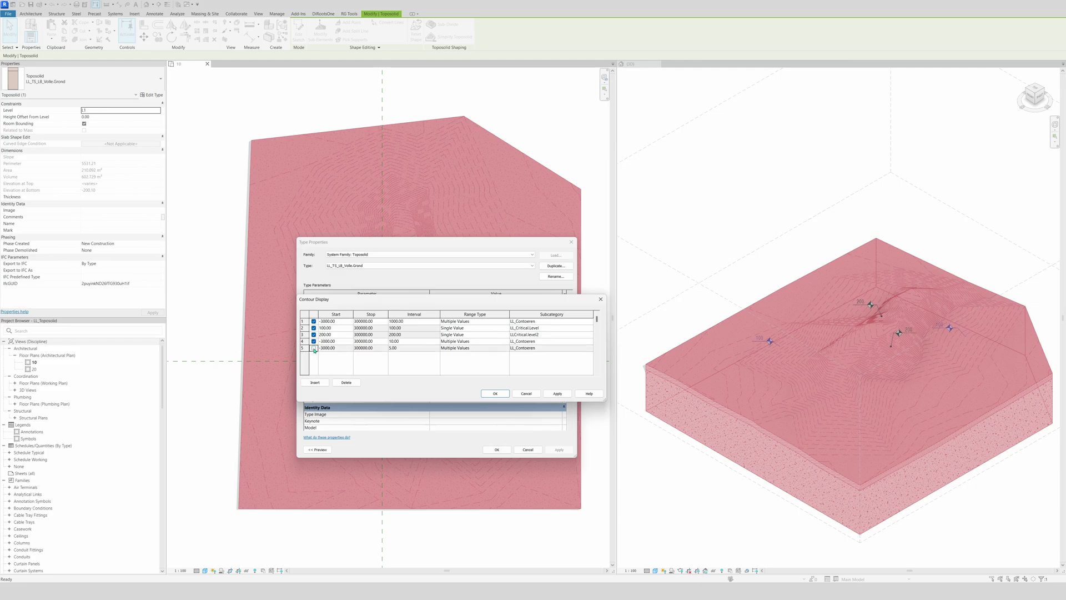
left_click(497, 393)
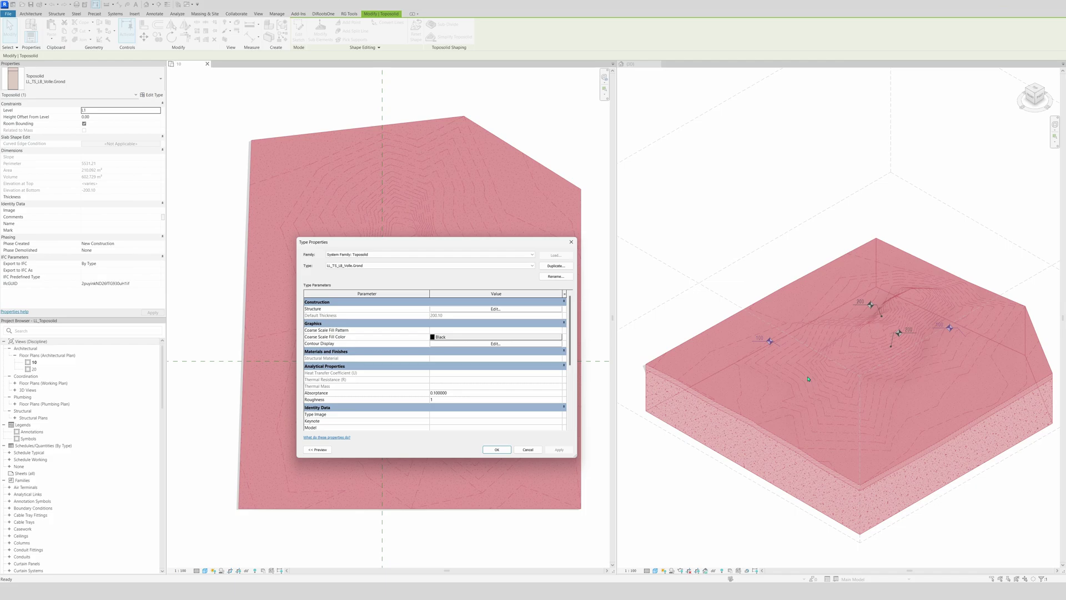
left_click(509, 448)
left_click(666, 257)
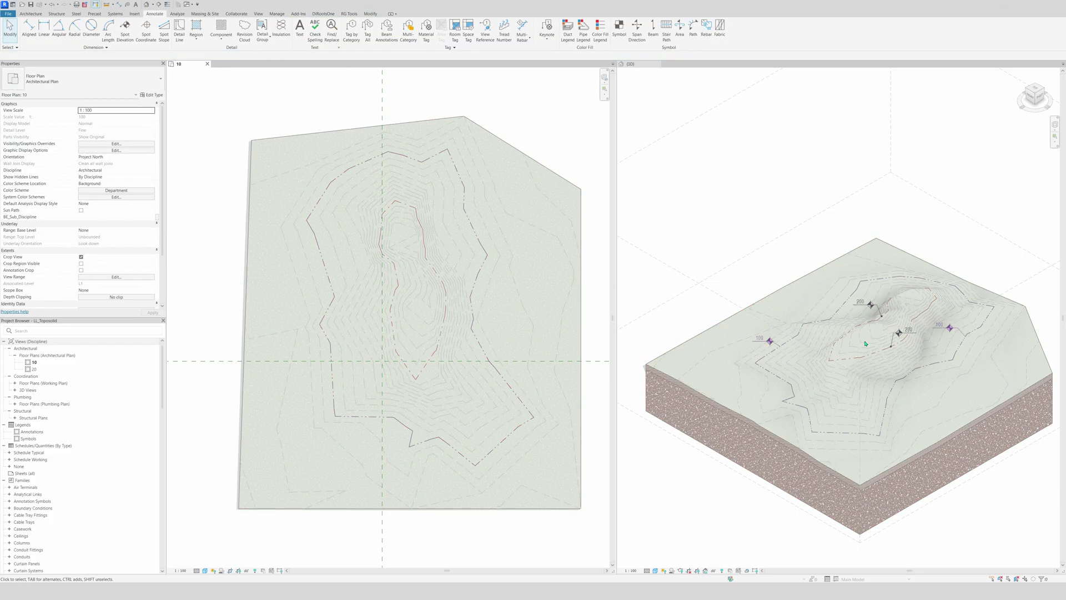
Step: Uncheck the third contour row, the 200.00 single-value line, in the toposolid type
left_click(154, 95)
left_click(571, 242)
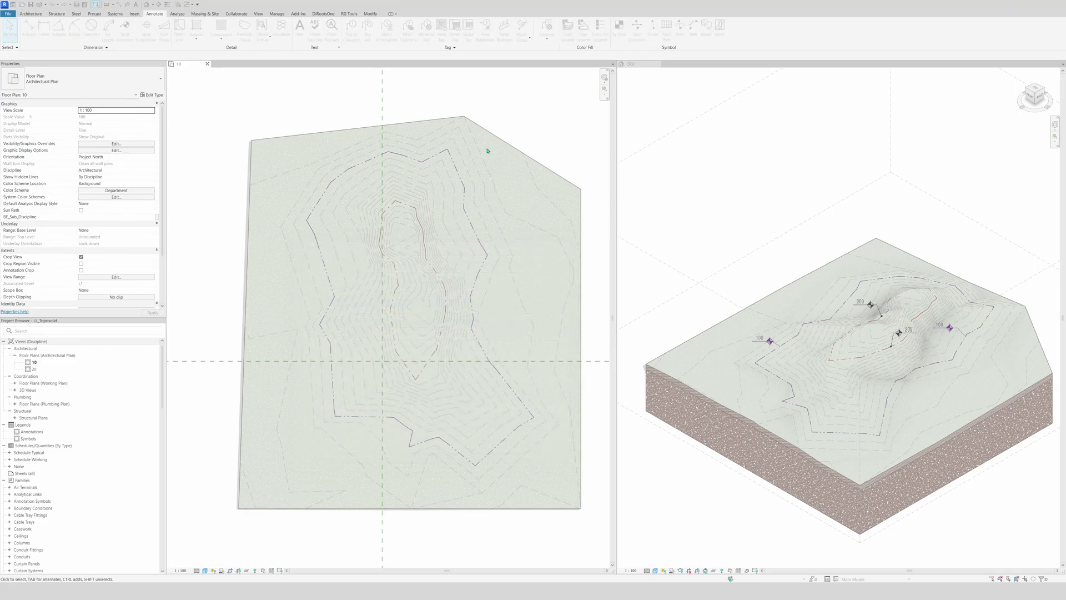
left_click(367, 136)
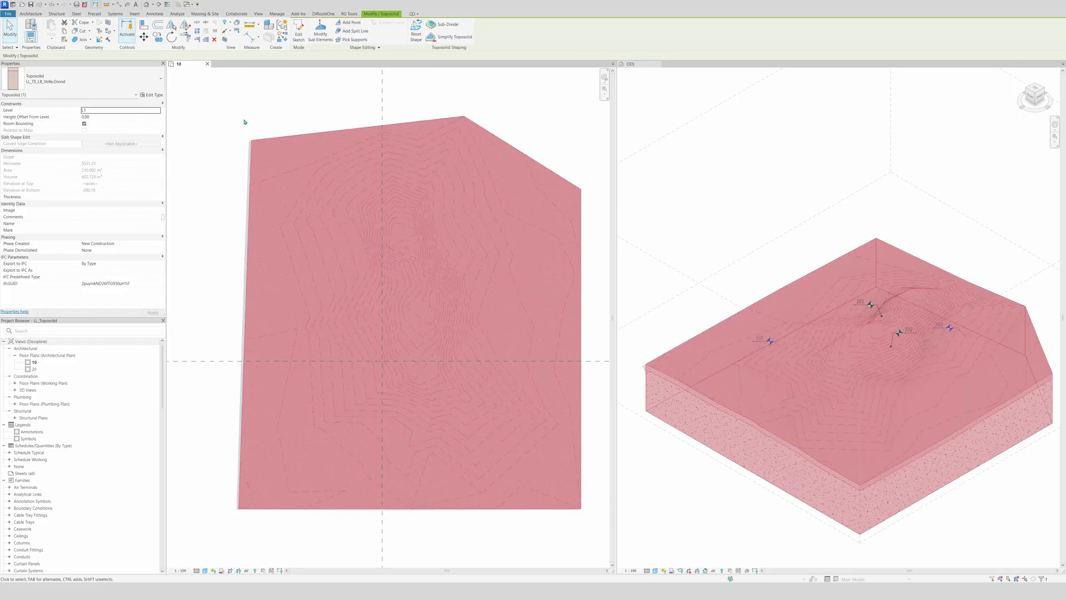
left_click(155, 95)
left_click(477, 344)
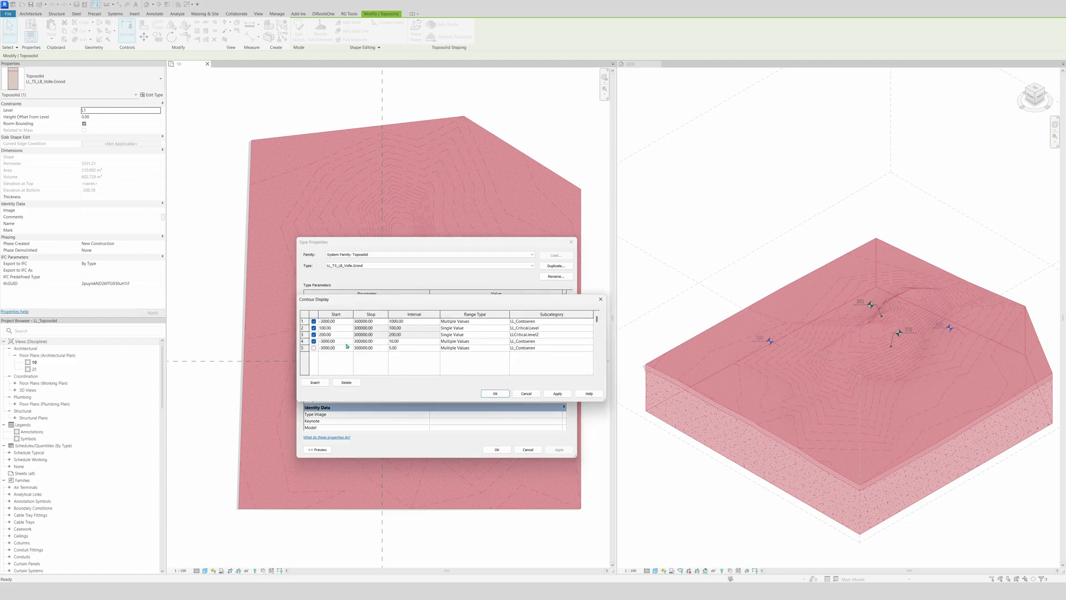
left_click(314, 335)
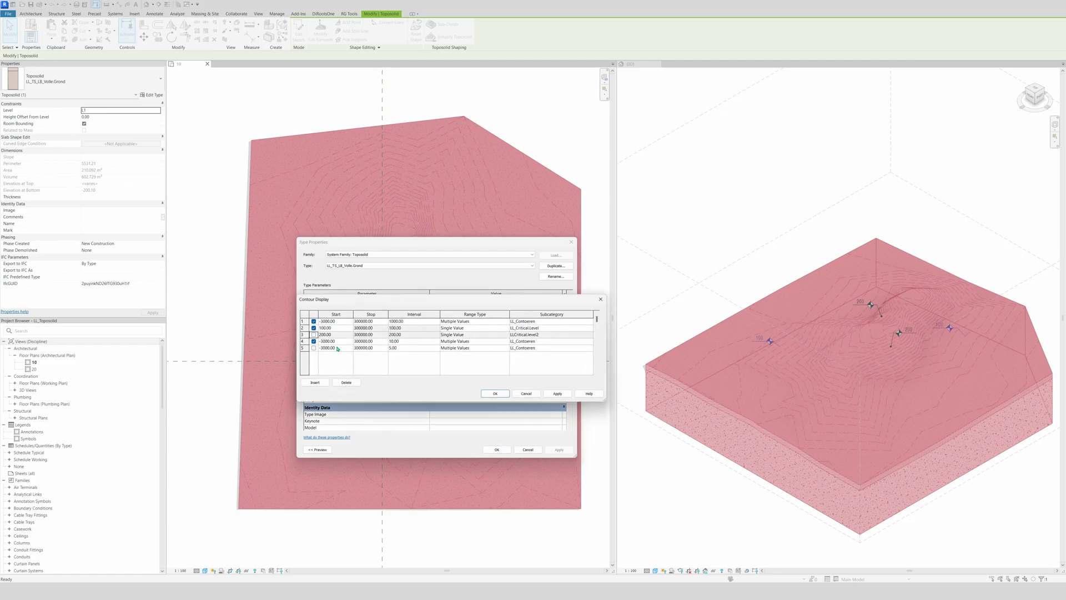
left_click(495, 394)
left_click(496, 449)
key("Escape")
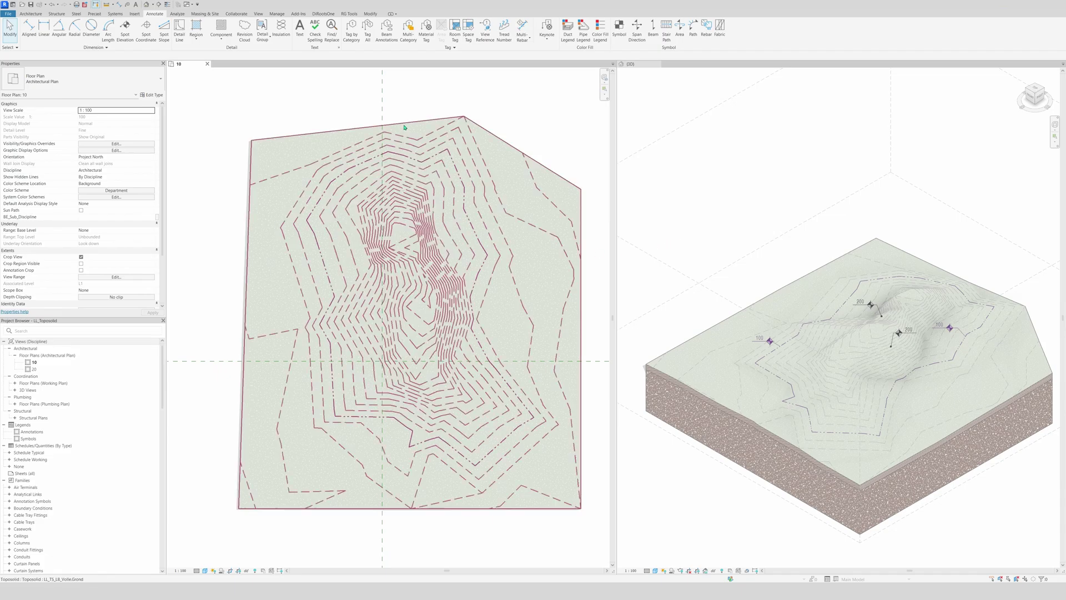
Step: Review the regenerated contours in the 3D view with nothing selected
left_click(457, 225)
left_click(719, 141)
left_click(709, 167)
Step: Select the toposolid in plan view 10 and check its type's layer structure, leaving it unchanged
left_click(400, 152)
left_click(151, 95)
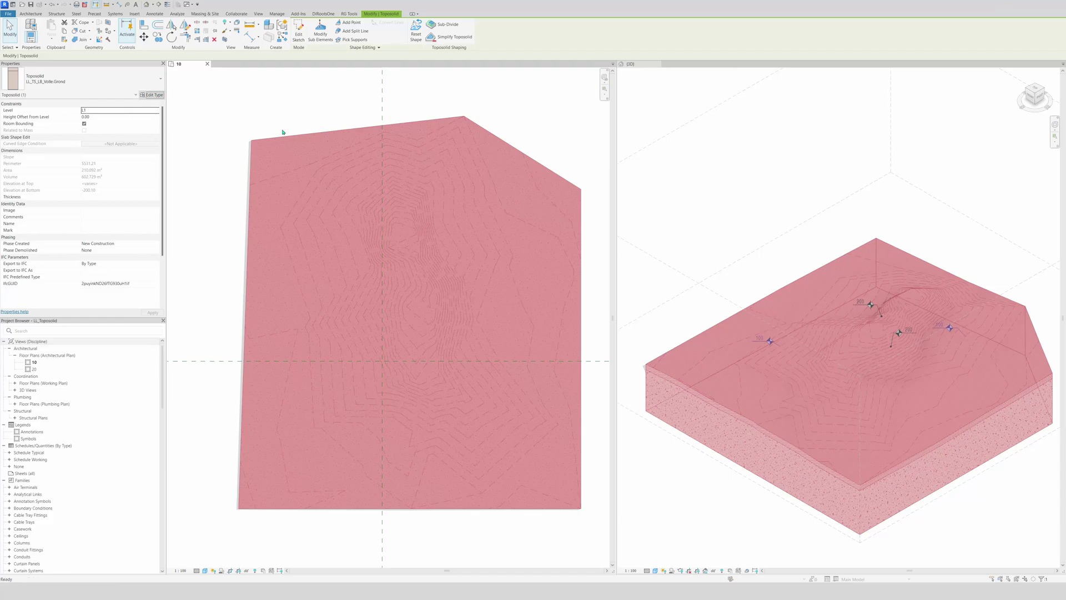
left_click(456, 310)
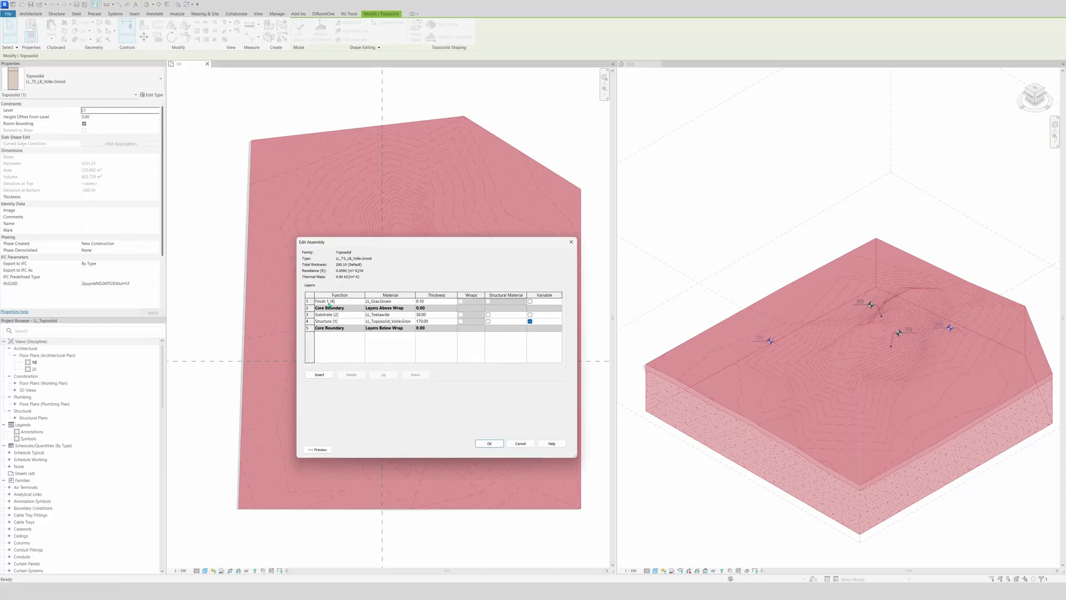
left_click(571, 241)
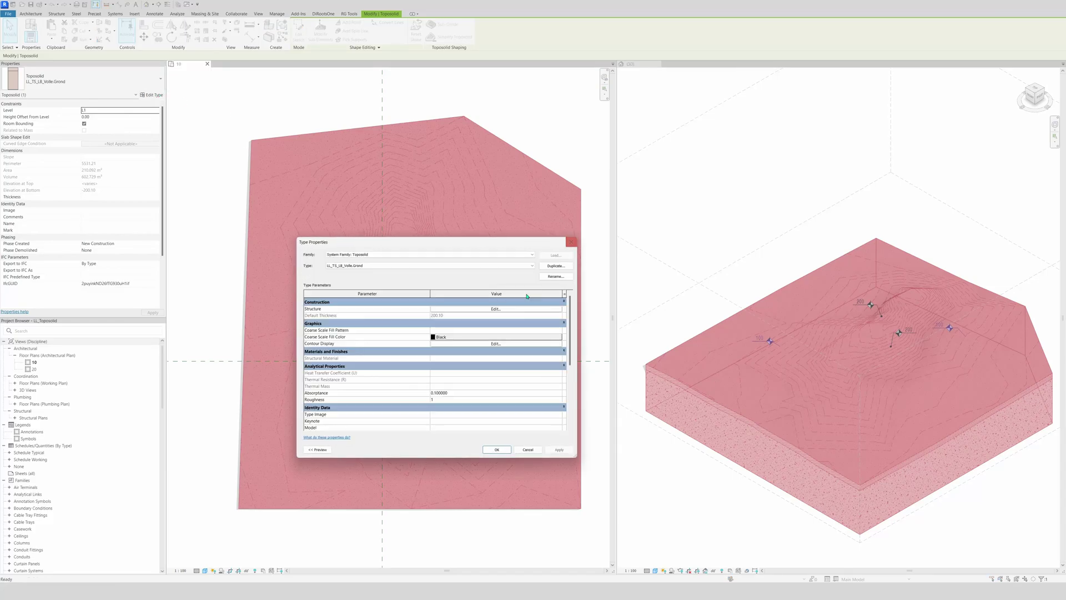
Step: Make contour range 2 Multiple Values every 100.00 starting at 0.00, and apply the type changes
left_click(456, 344)
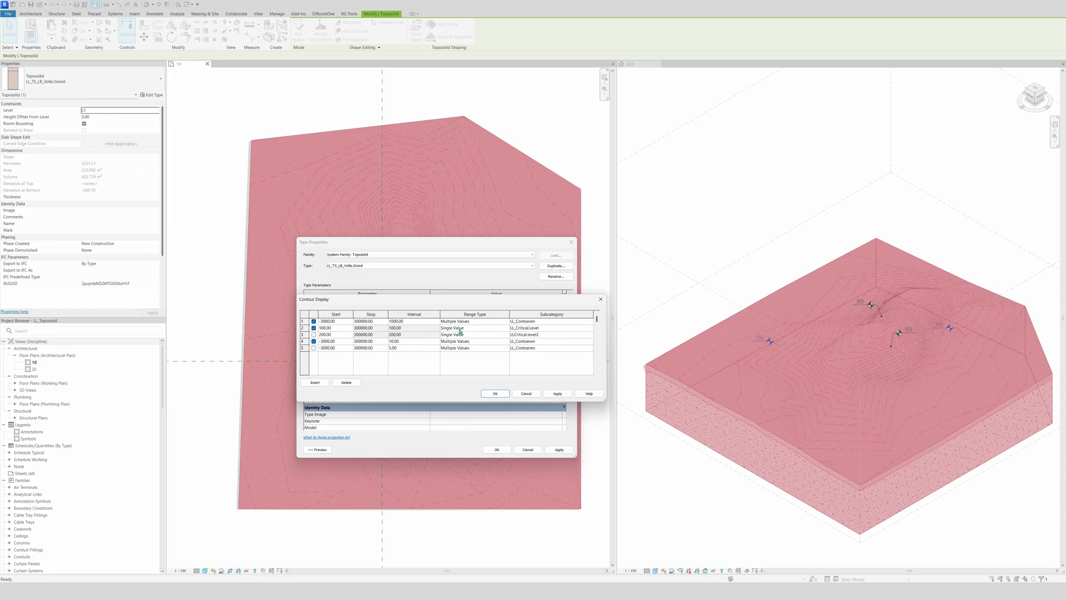
left_click(506, 328)
left_click(460, 341)
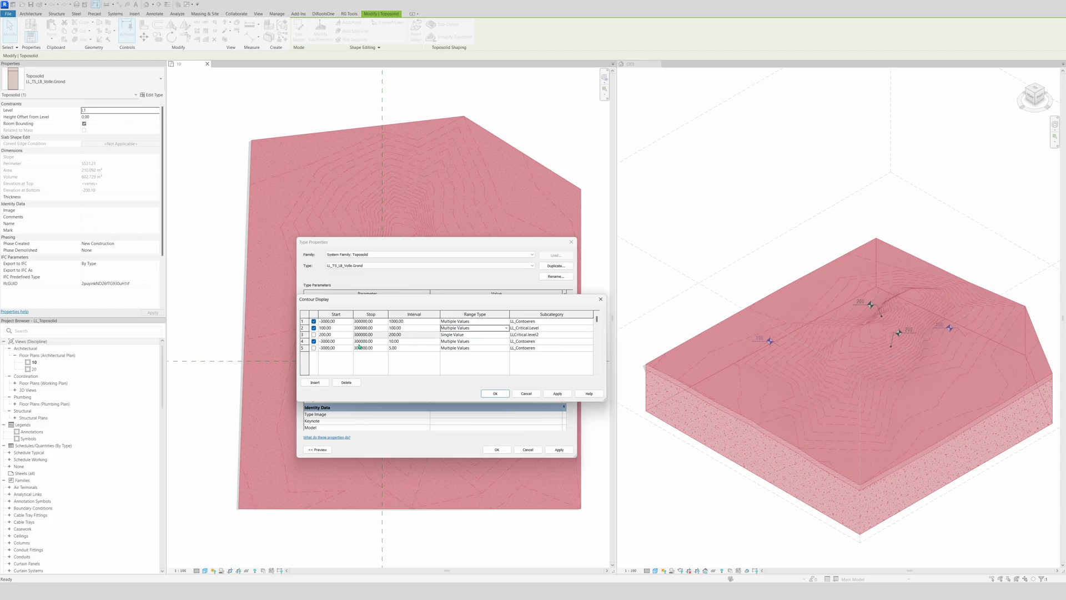
left_click(343, 328)
type("-")
left_click(554, 395)
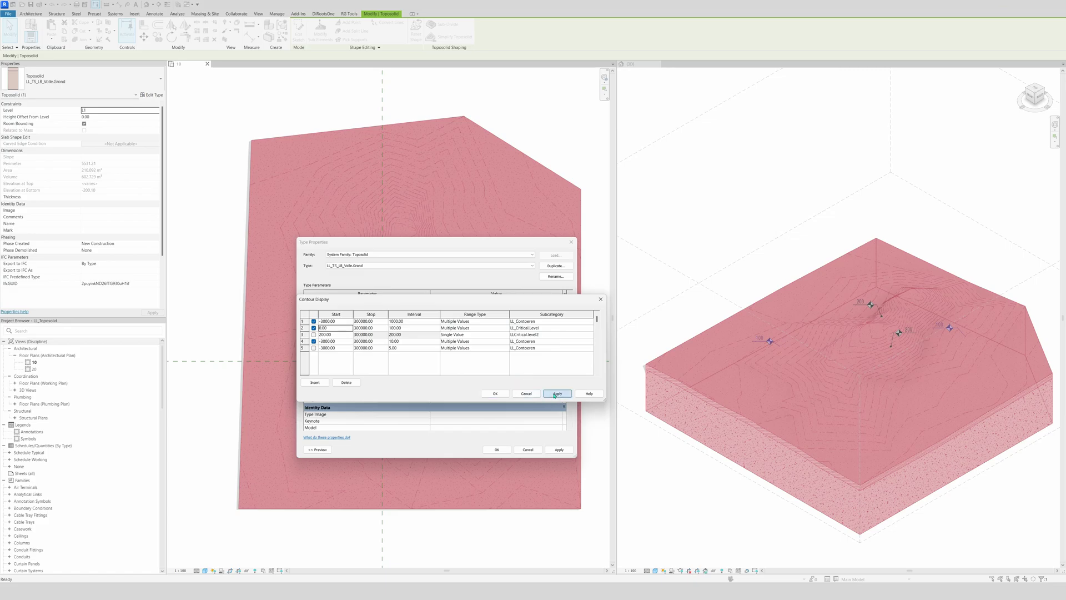
left_click(494, 393)
left_click(559, 450)
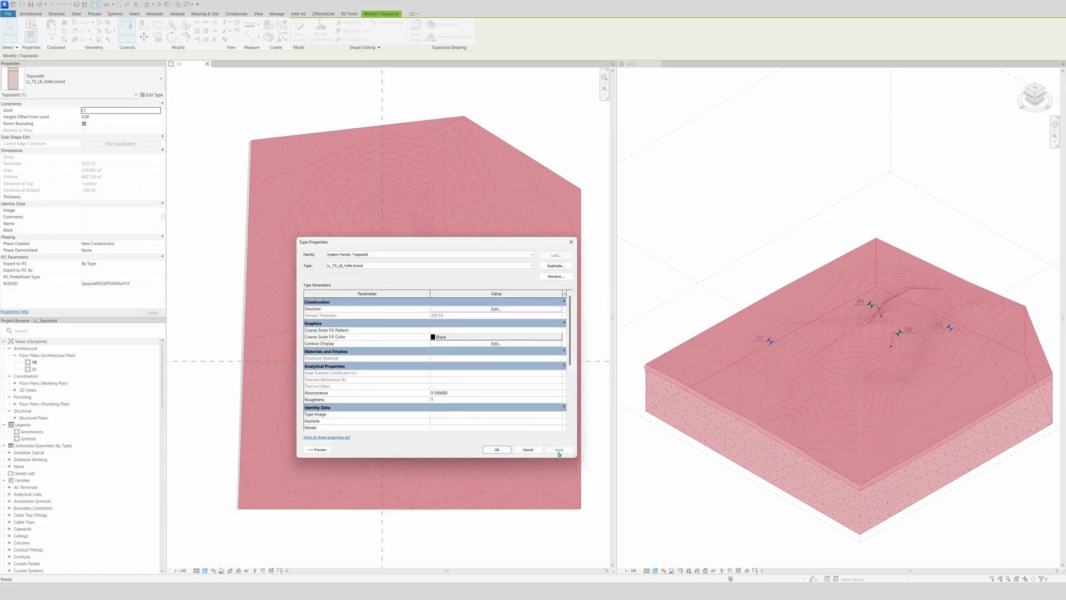
left_click(496, 449)
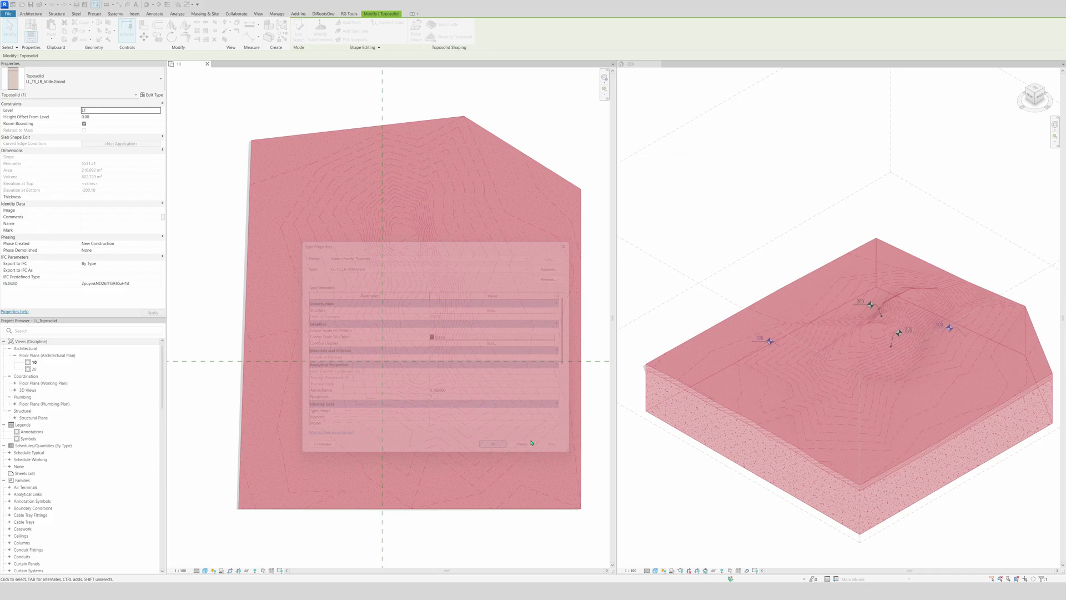
left_click(682, 204)
Step: Deselect the toposolid and activate floor plan 10 to review its contours
left_click(669, 210)
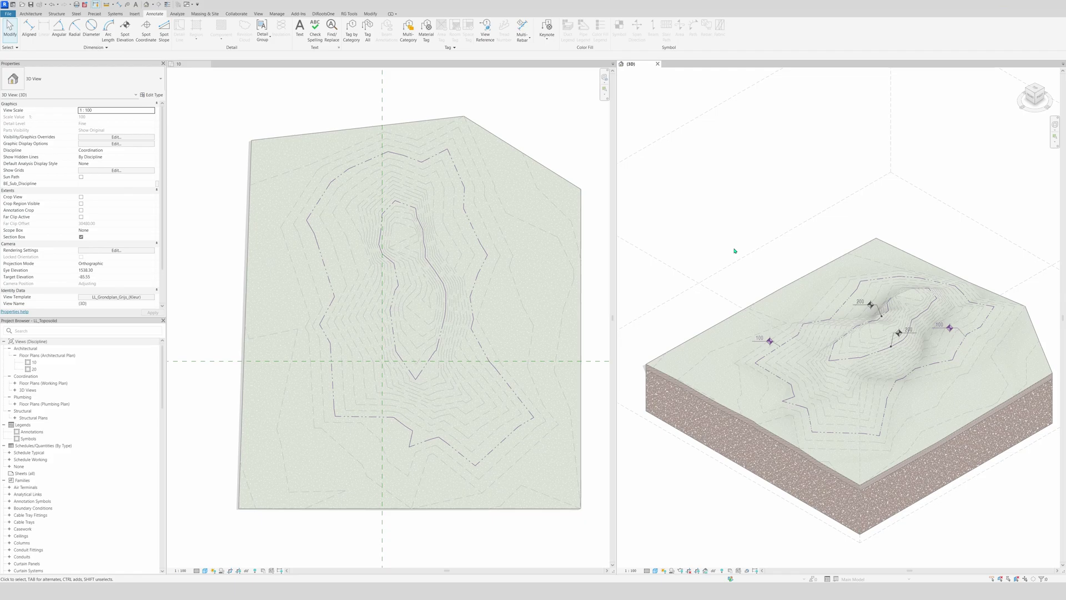
left_click(567, 139)
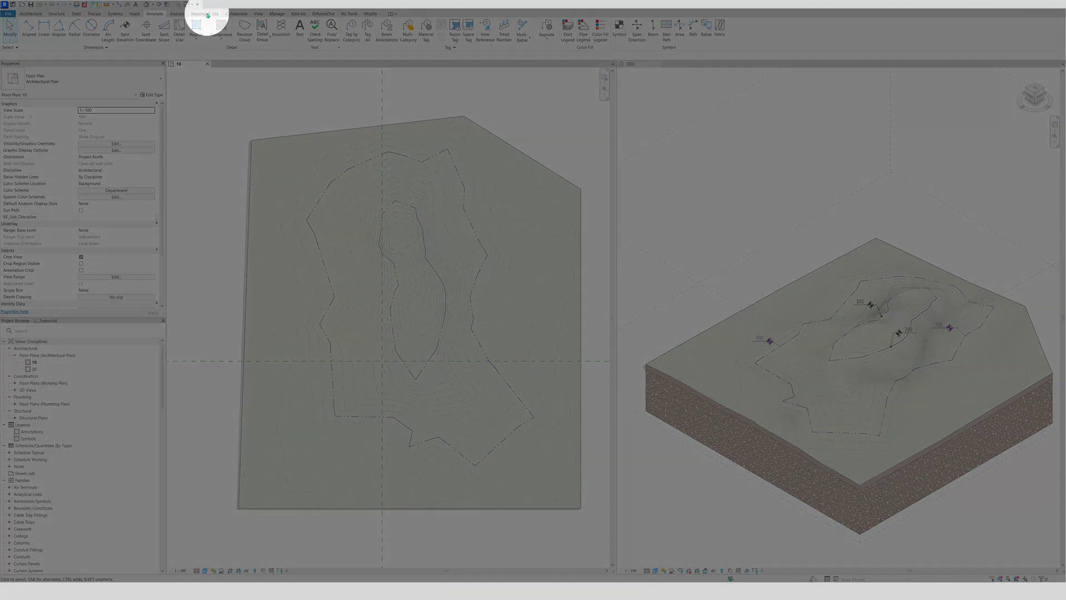
Step: Start sketching a property line using Pick Lines with a 15 offset
left_click(206, 14)
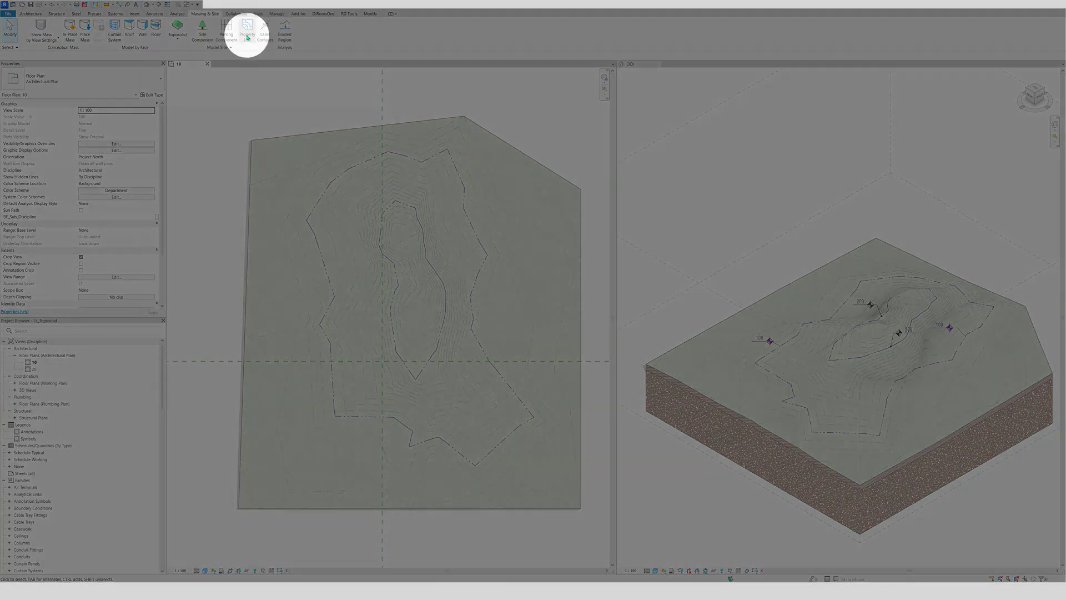
left_click(247, 29)
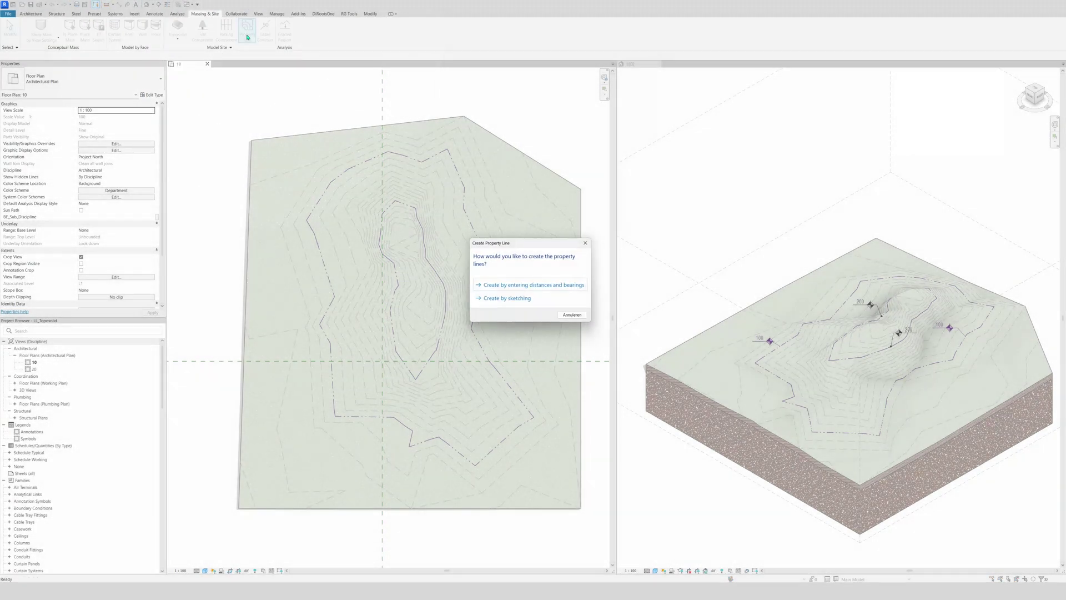
left_click(507, 298)
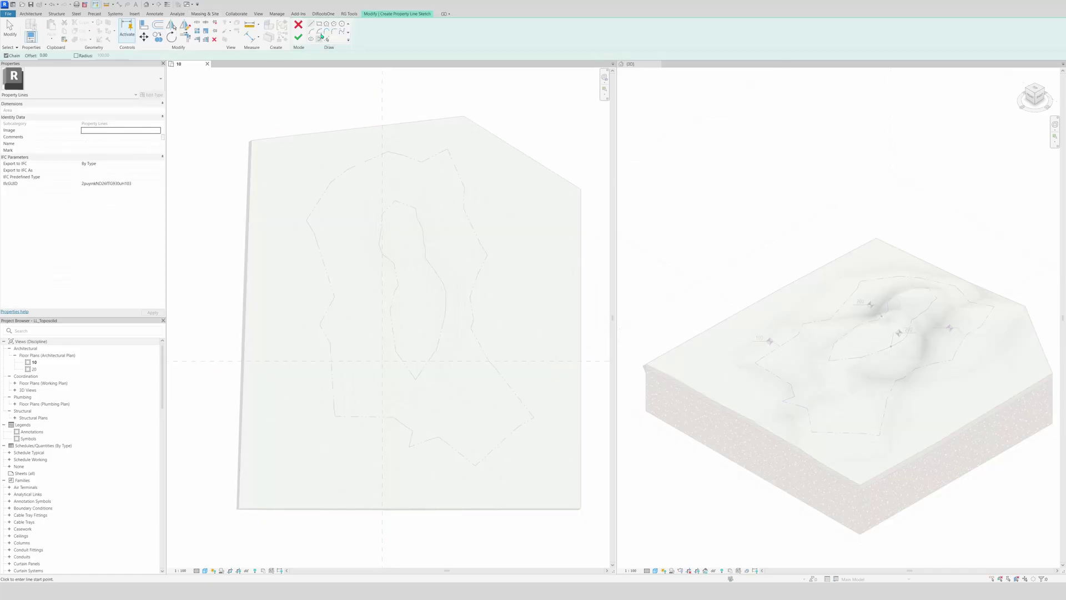
left_click(327, 39)
left_click(23, 55)
type("15")
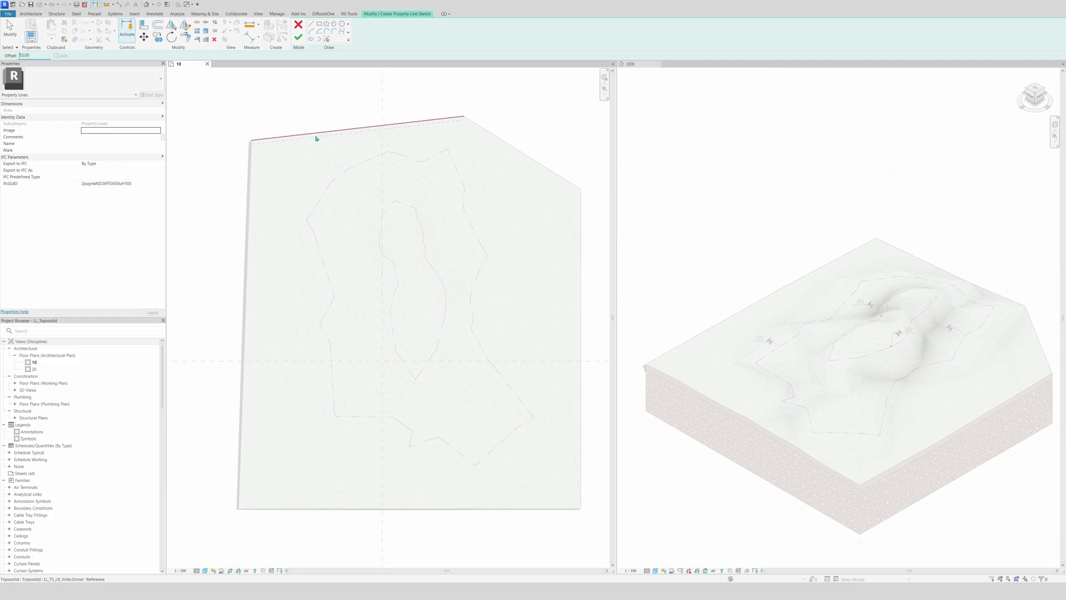
Step: Pick the toposolid's top, left, bottom, right and diagonal edges, then finish the property line
left_click(316, 138)
left_click(253, 195)
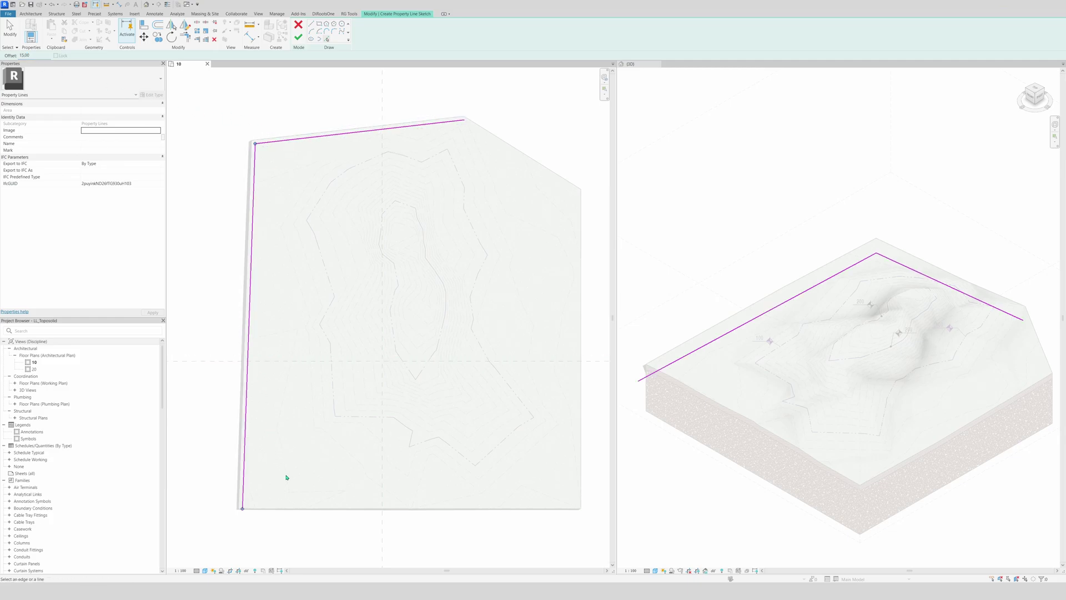
left_click(314, 508)
left_click(580, 401)
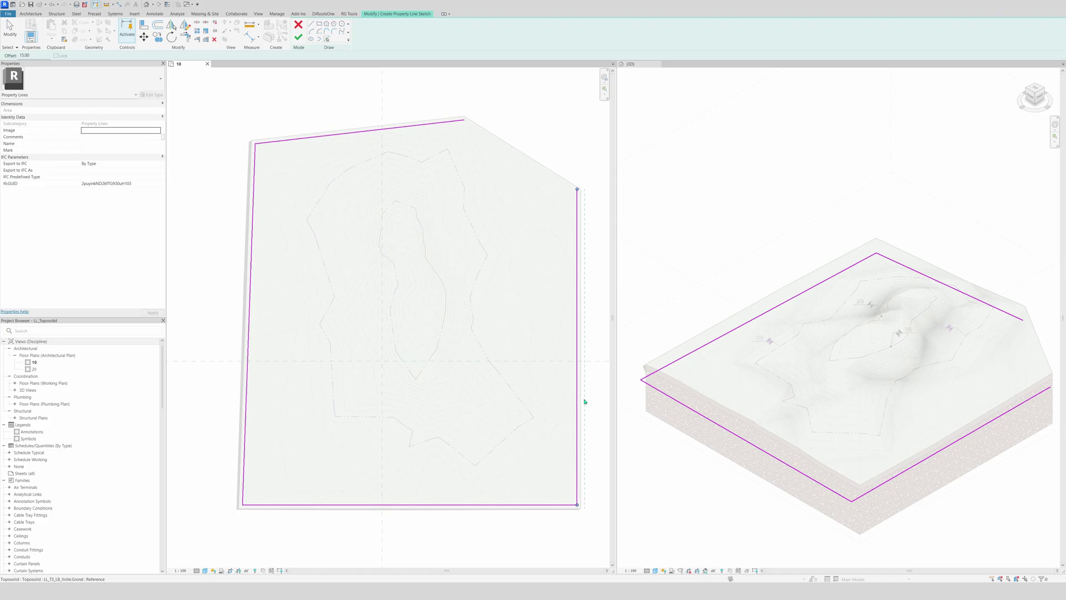
left_click(553, 174)
left_click(298, 37)
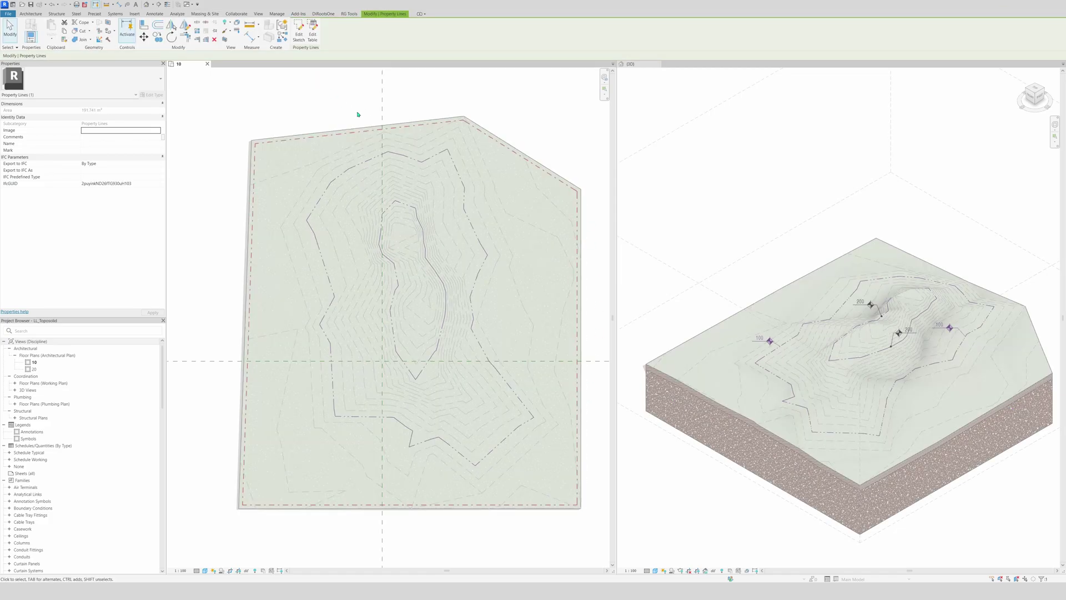
left_click(359, 114)
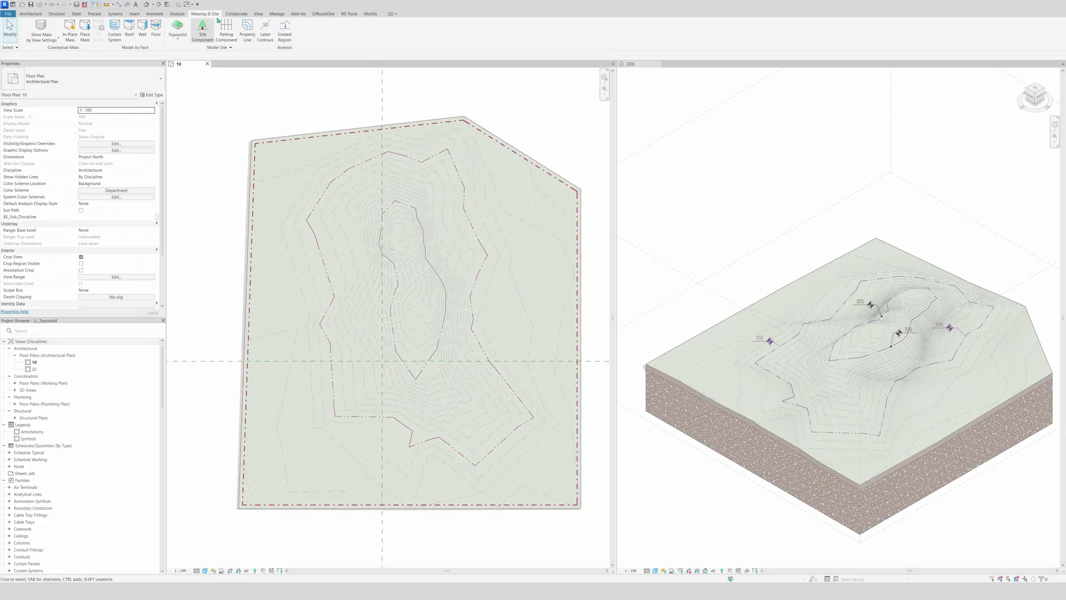
Step: Start Tag by Category, undo two leadered length tags, and turn off Leader
left_click(153, 13)
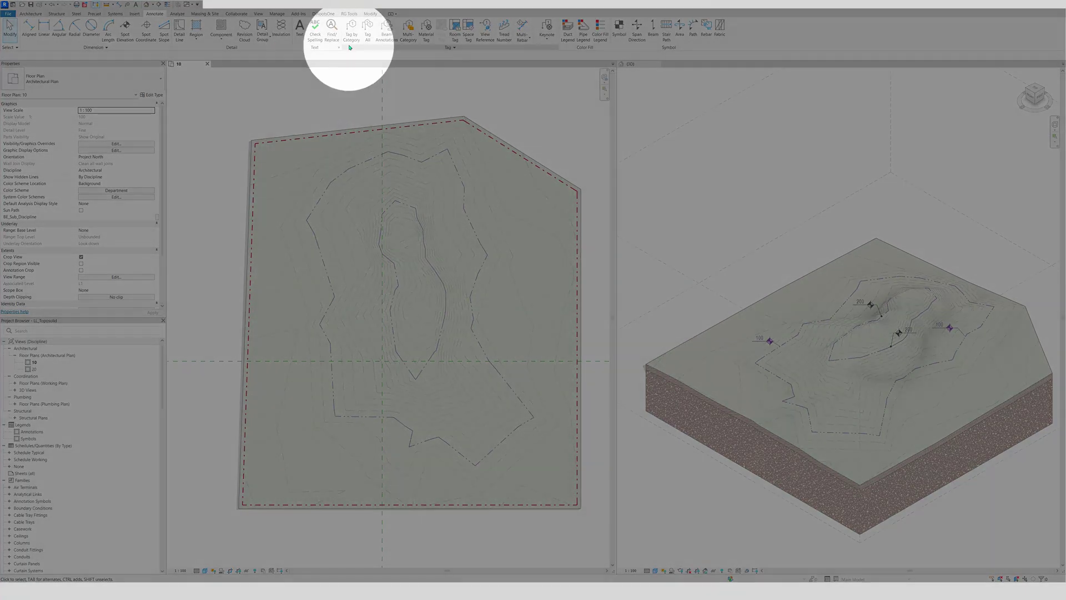
left_click(352, 33)
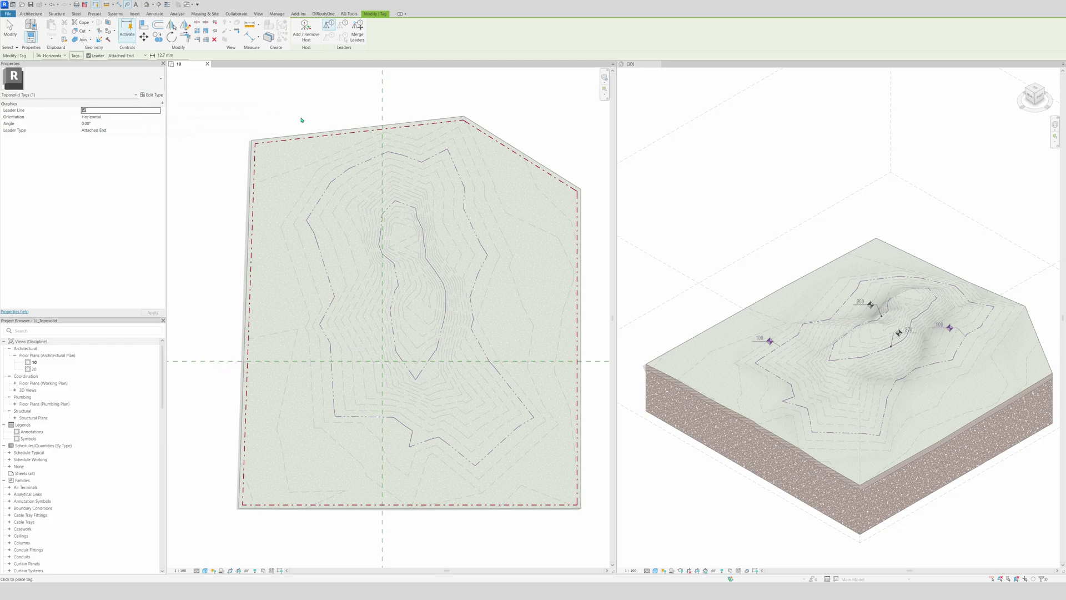
left_click(352, 133)
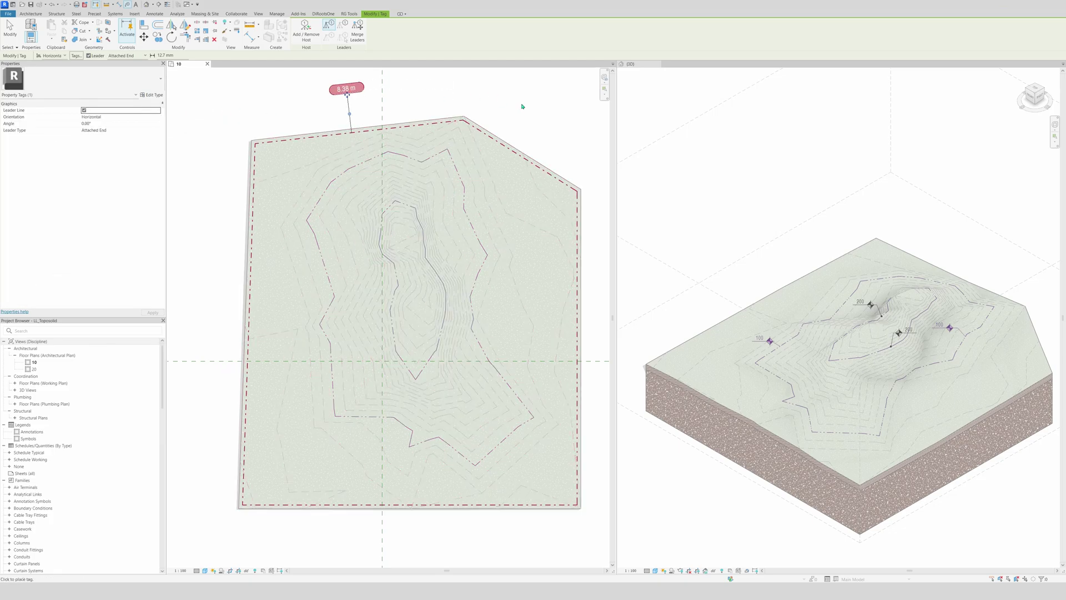
left_click(524, 156)
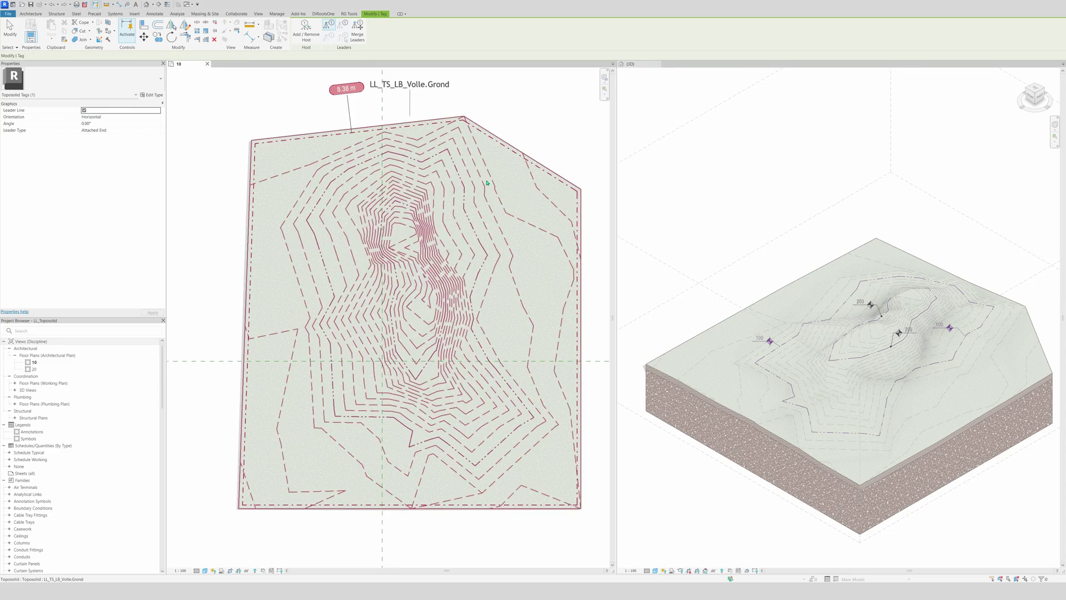
key("ctrl+z")
key("ctrl+z")
left_click(88, 56)
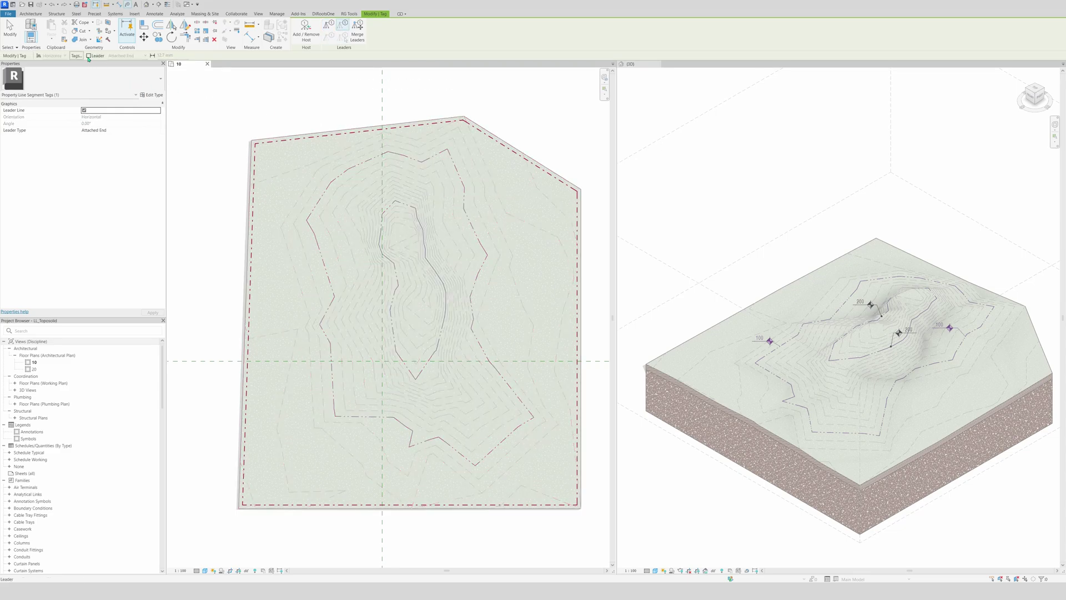
Step: Tag the lengths of all five property line segments and place the area tag at the plan centre
left_click(355, 132)
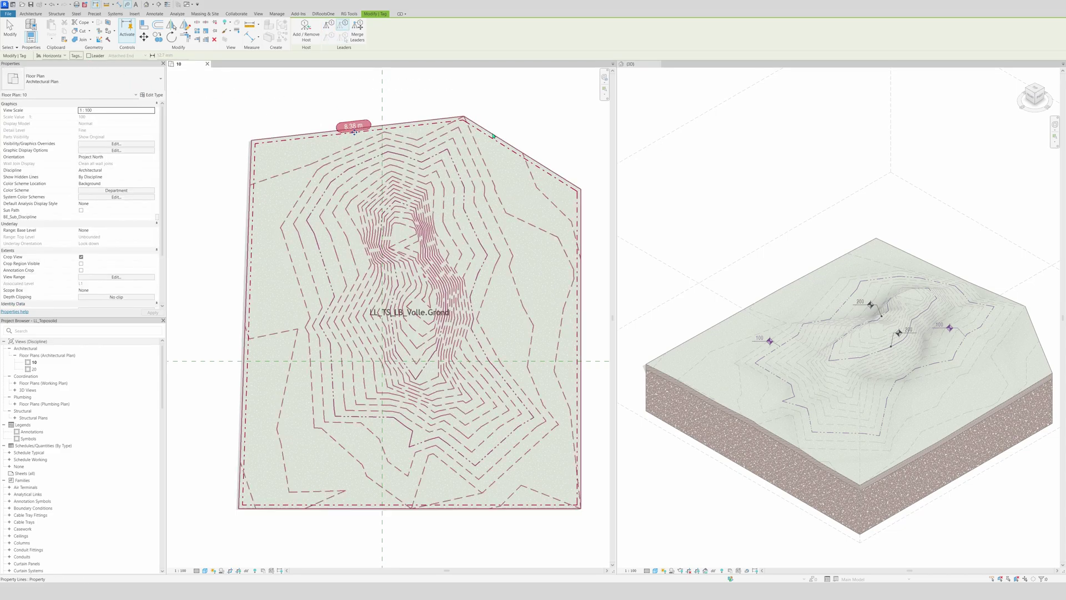
left_click(521, 155)
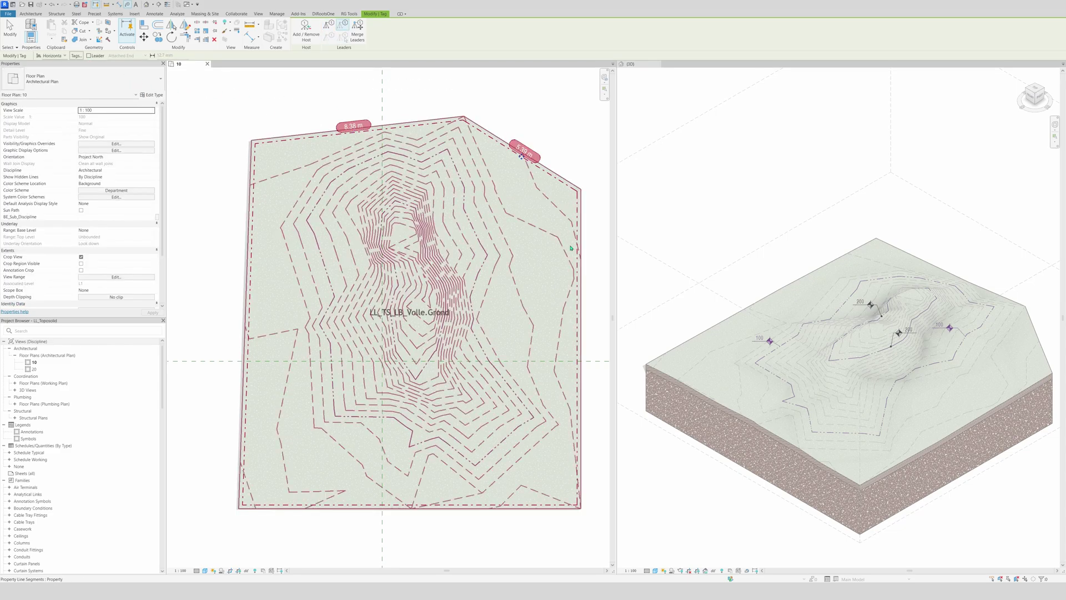
left_click(578, 307)
left_click(400, 508)
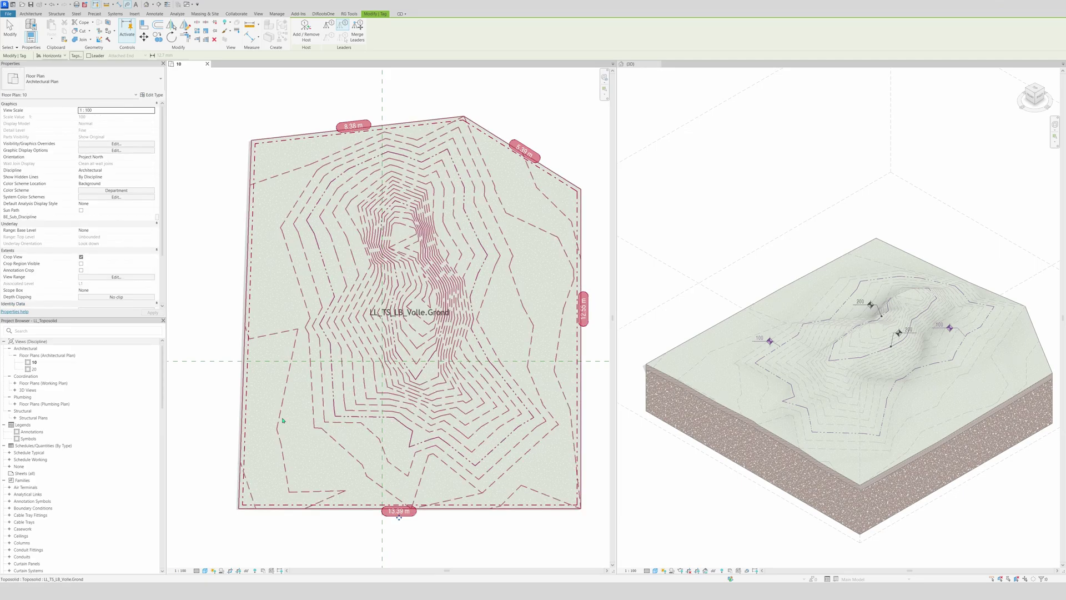
left_click(248, 320)
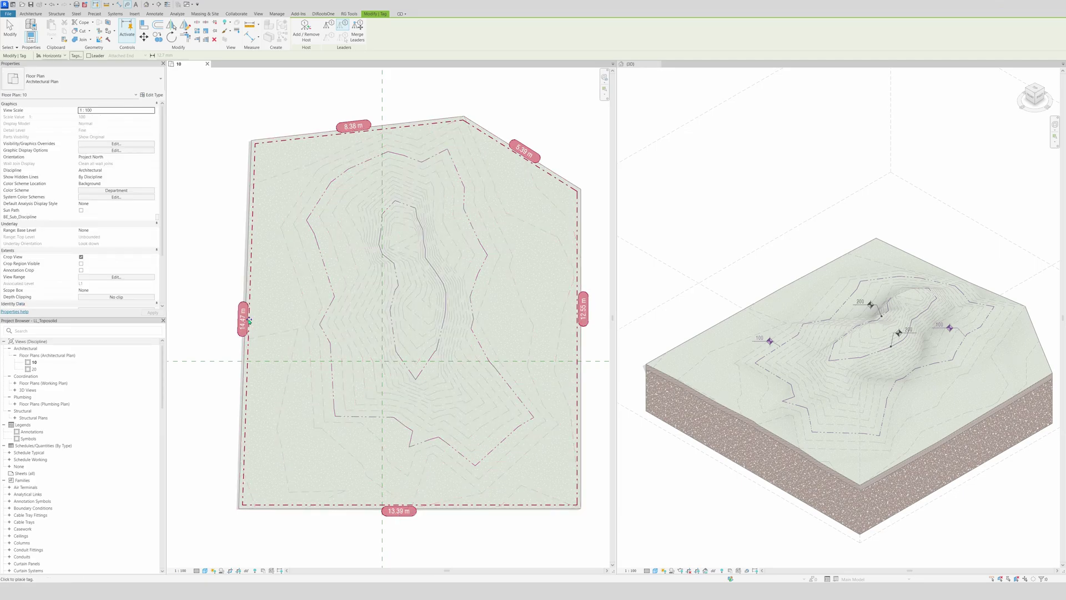
left_click(254, 235)
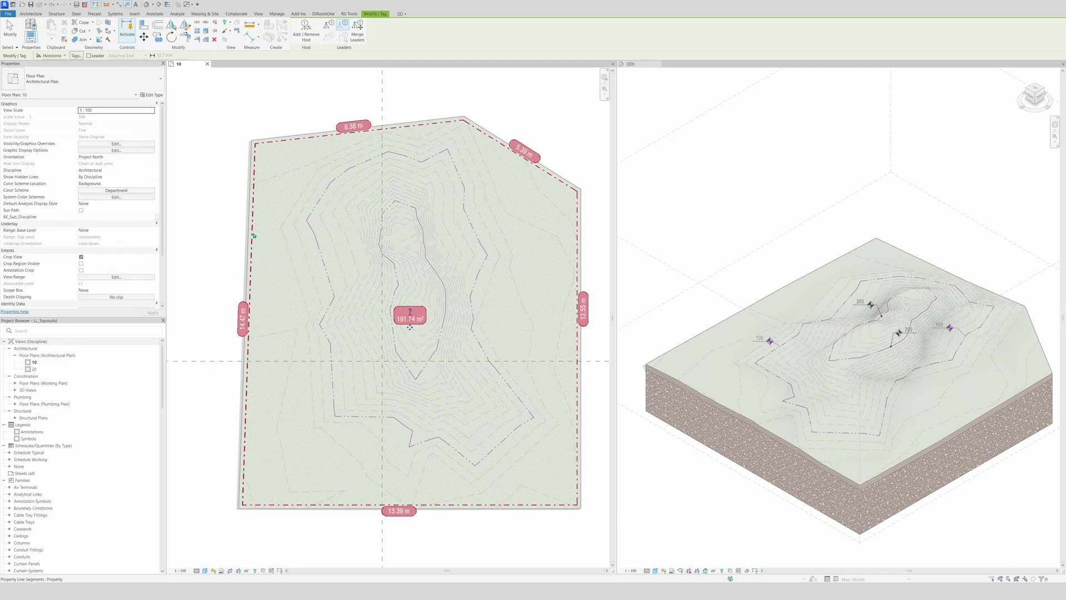
key("Escape")
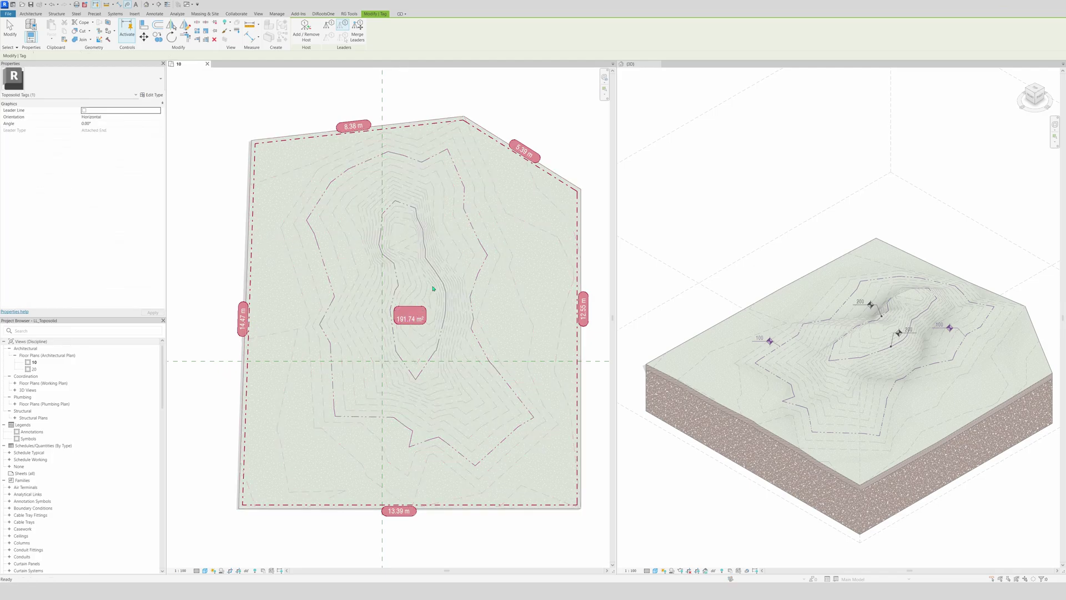
left_click(575, 321)
key("Escape")
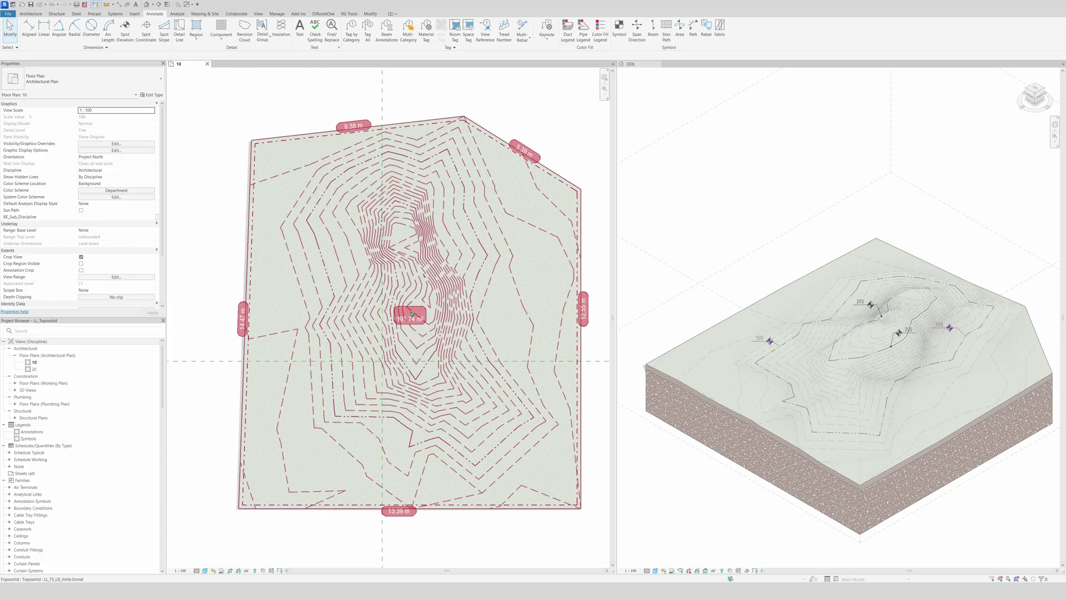
Step: Change the 191.74 m² area tag's label to read 'Property'
left_click(411, 309)
left_click(412, 311)
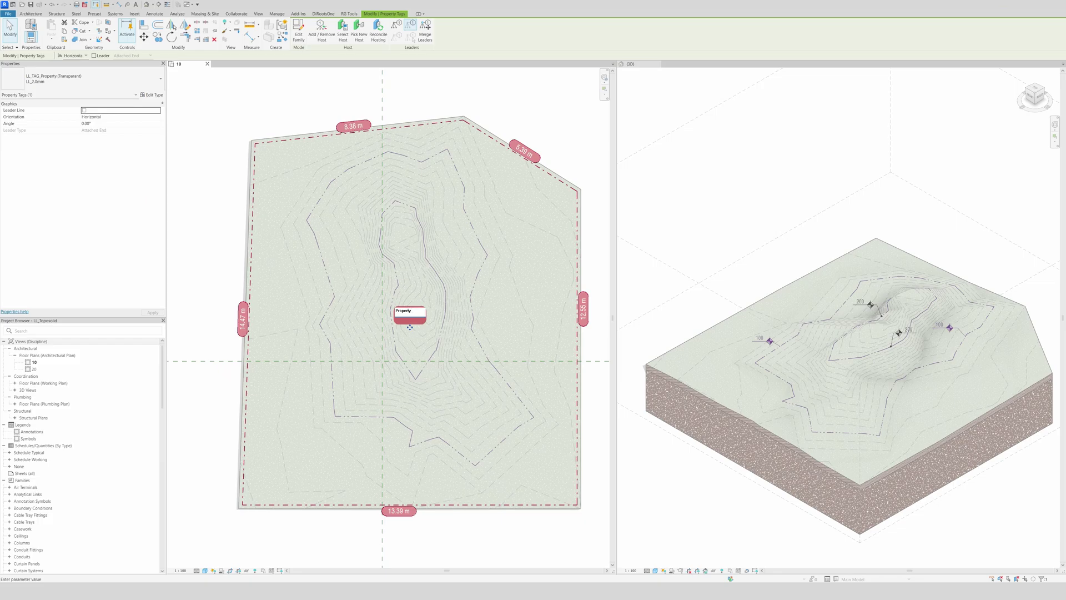
left_click(410, 327)
left_click(480, 104)
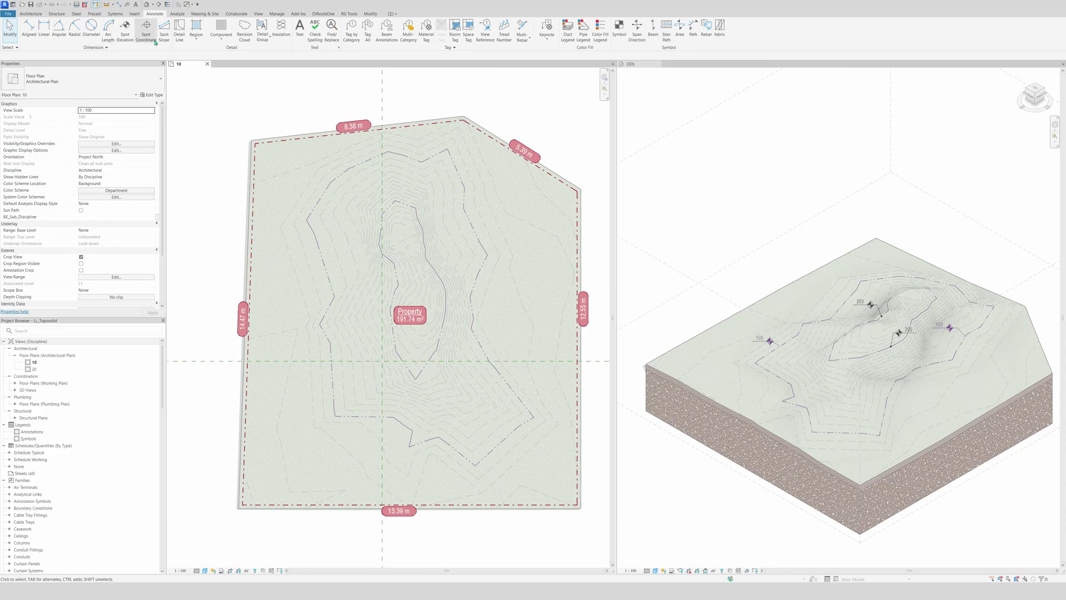
Step: Start Spot Elevation with the purple LL_Landmeter.Paars type and no leader
left_click(125, 27)
left_click(81, 85)
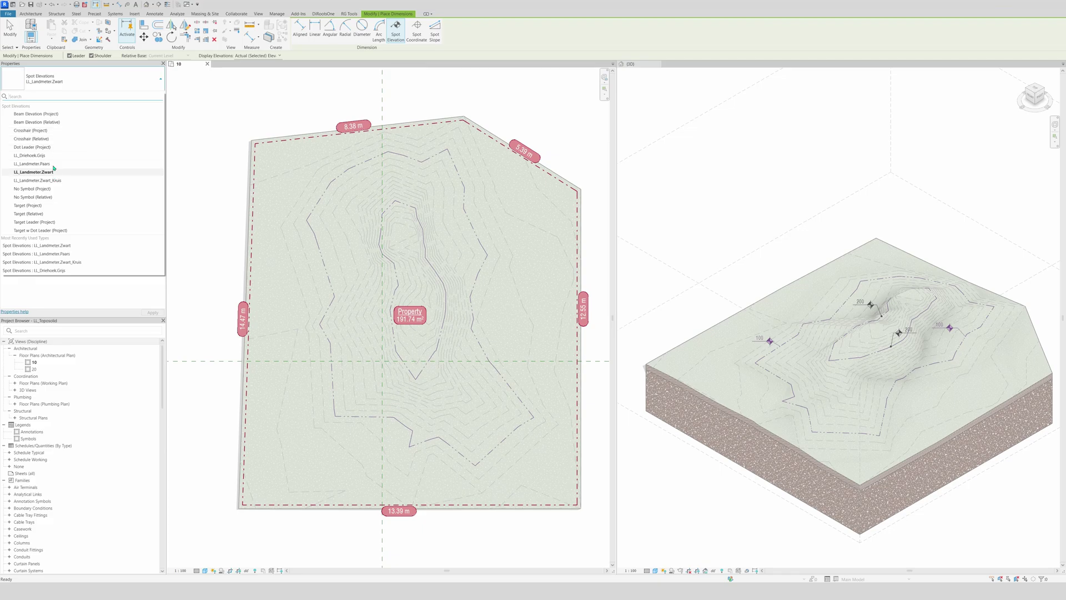
left_click(44, 168)
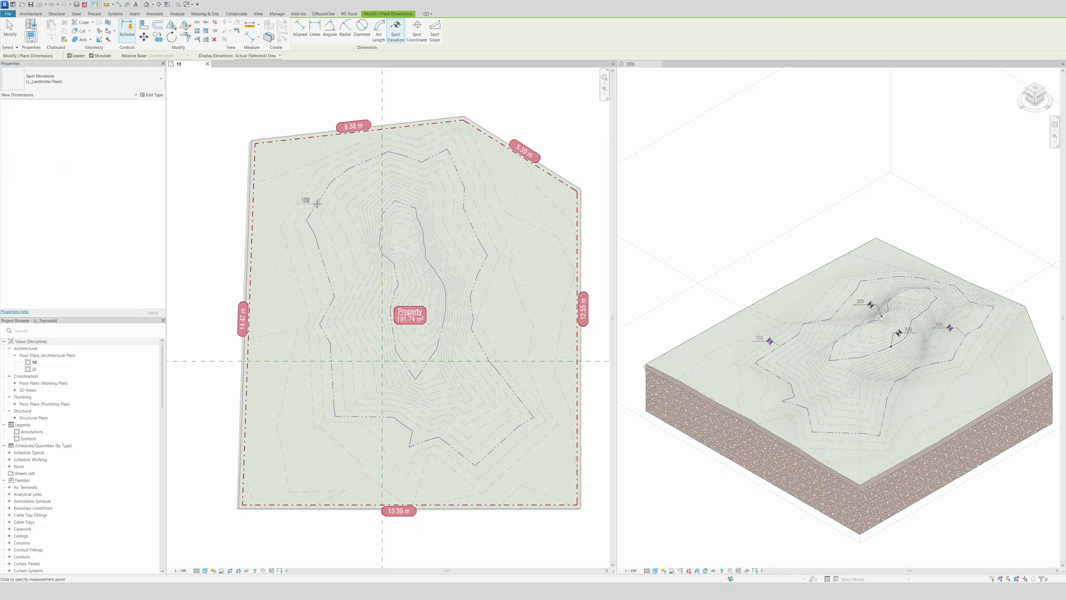
left_click(69, 56)
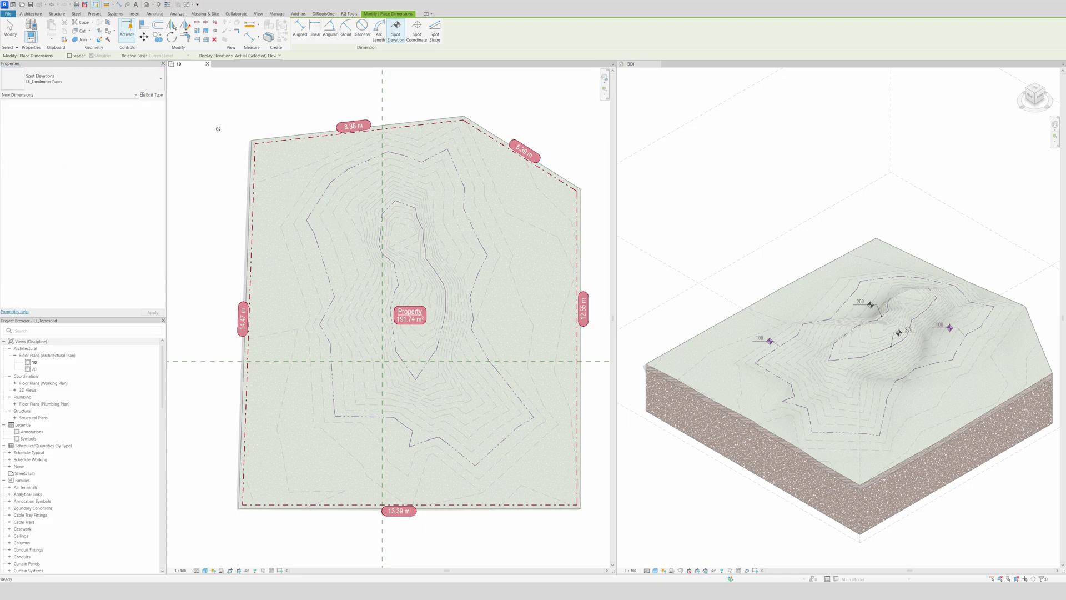
Step: Place five 100 spot elevations around the outer 100 contour
left_click(321, 195)
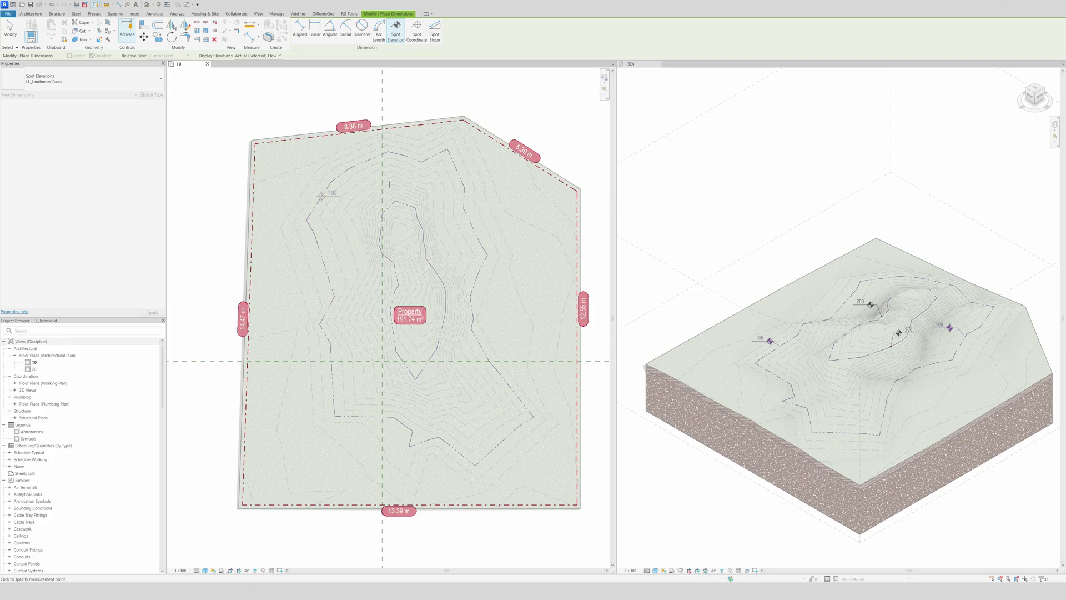
left_click(461, 182)
left_click(483, 352)
left_click(411, 437)
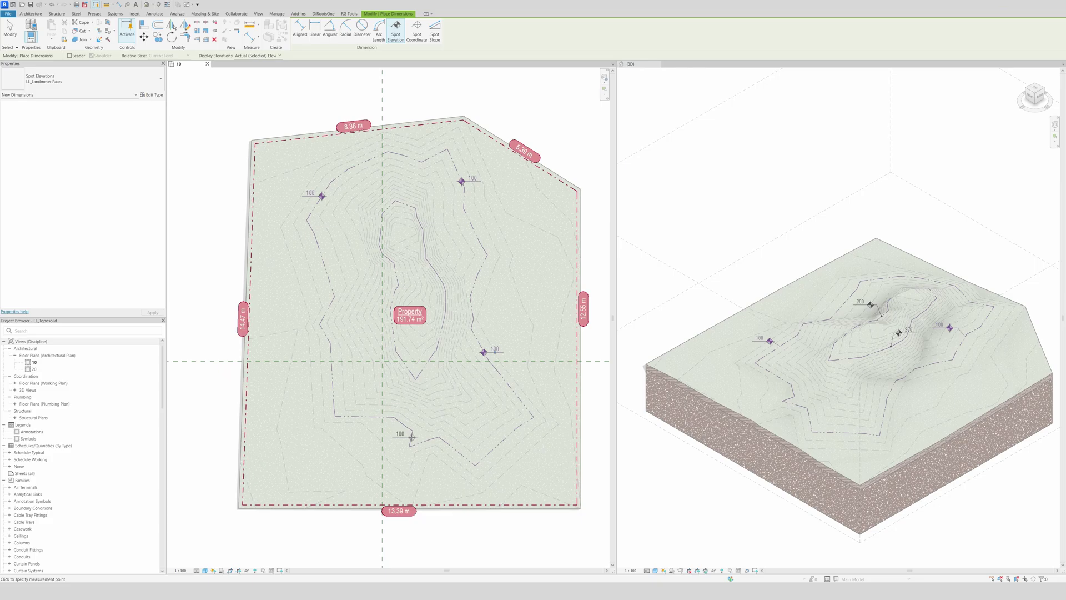
left_click(331, 371)
Step: Place four 200 spot elevations on the inner contour, then switch type to LL_Landmeter.Zwart_Kruis
left_click(395, 268)
left_click(417, 217)
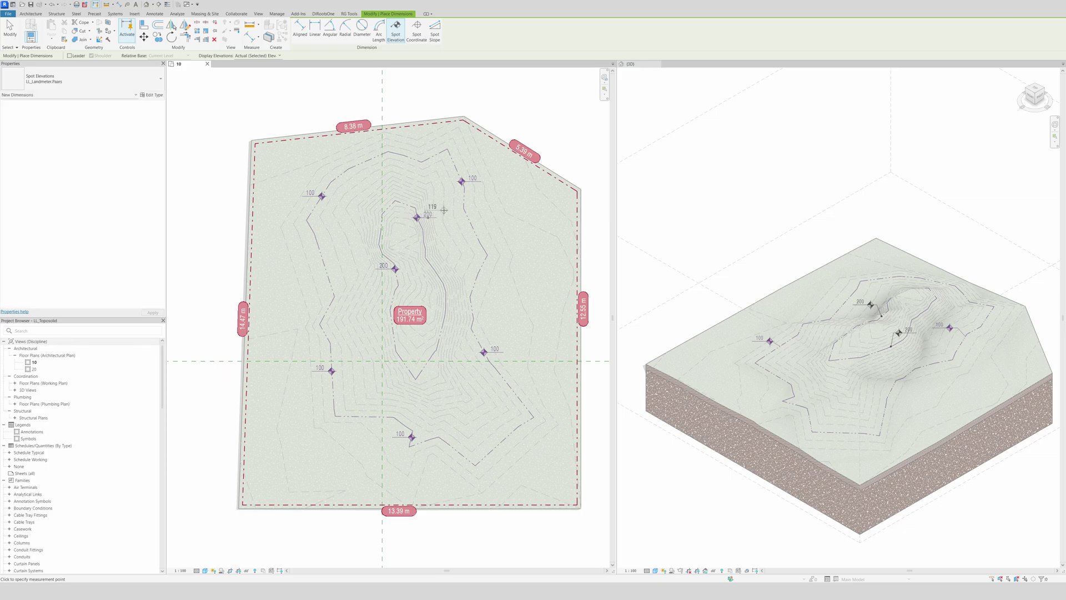
left_click(446, 295)
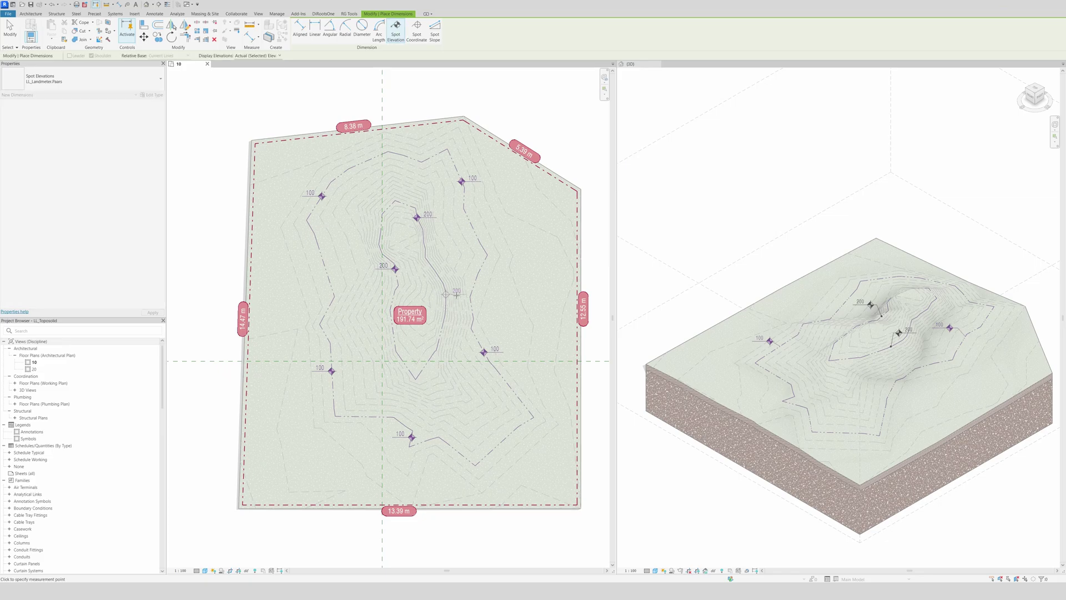
left_click(411, 373)
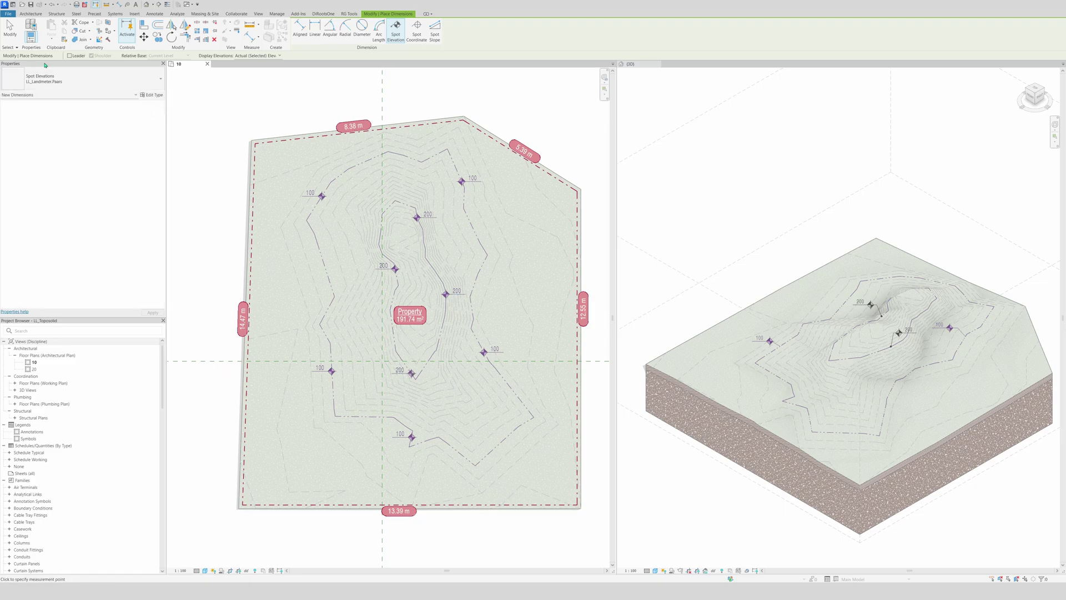
left_click(81, 79)
left_click(76, 181)
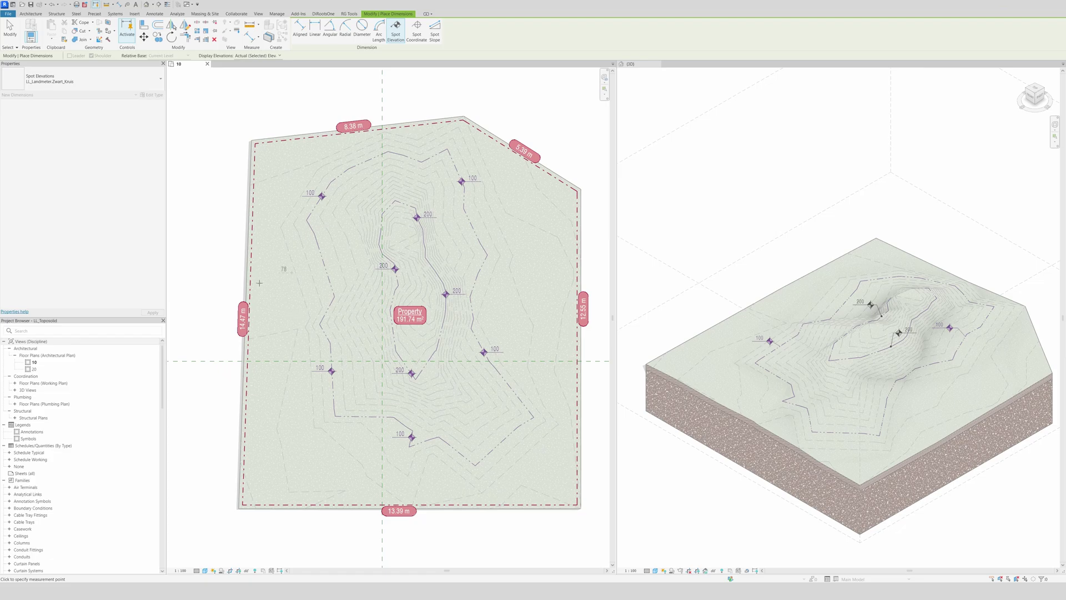
Step: Place cross-marked spot heights at seven points around the site's outer edges
left_click(274, 432)
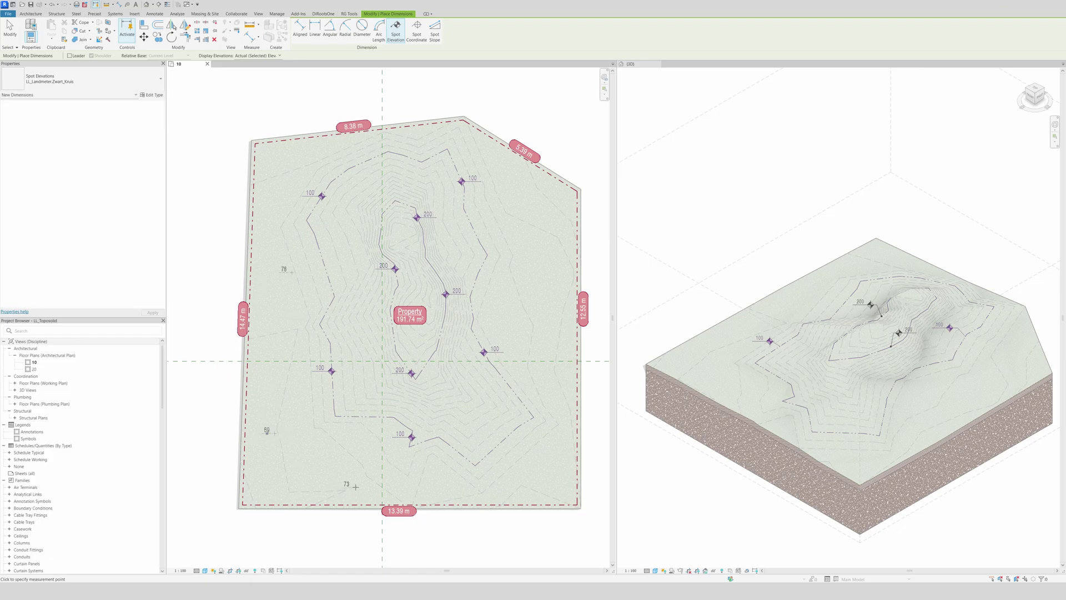
left_click(450, 486)
left_click(559, 384)
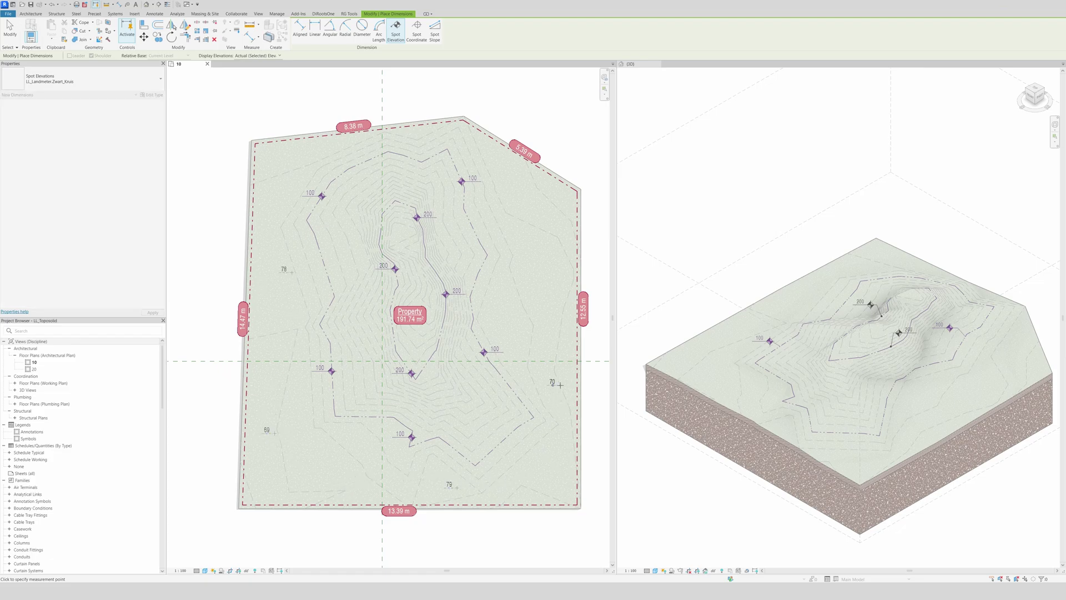
left_click(533, 267)
left_click(541, 197)
left_click(435, 140)
left_click(292, 163)
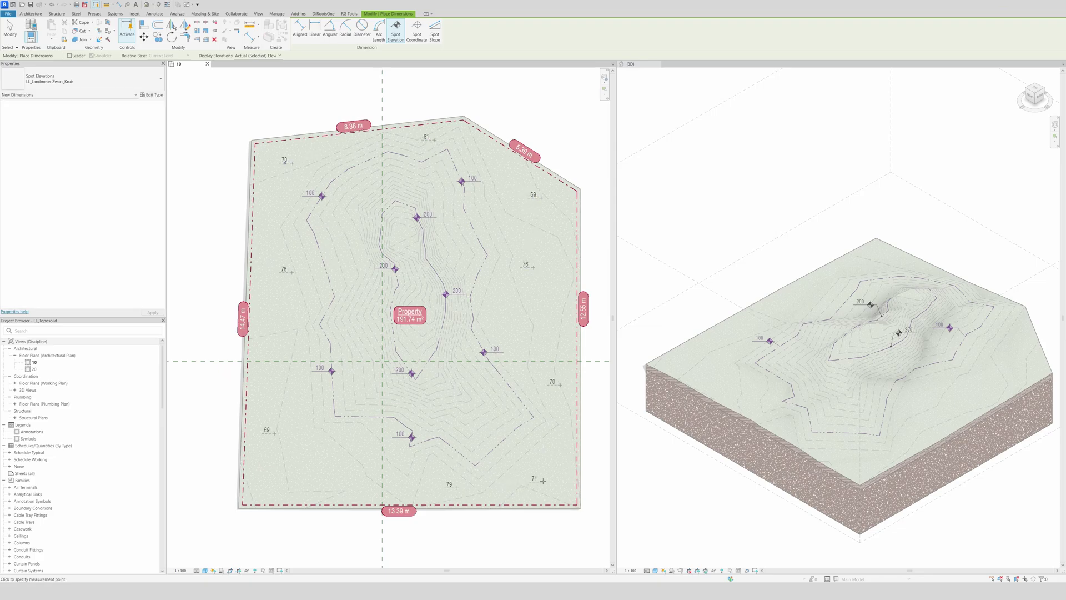
Step: Add cross-marked spot heights across the inner slopes and hilltop, reading values like 70, 140, 247
left_click(477, 406)
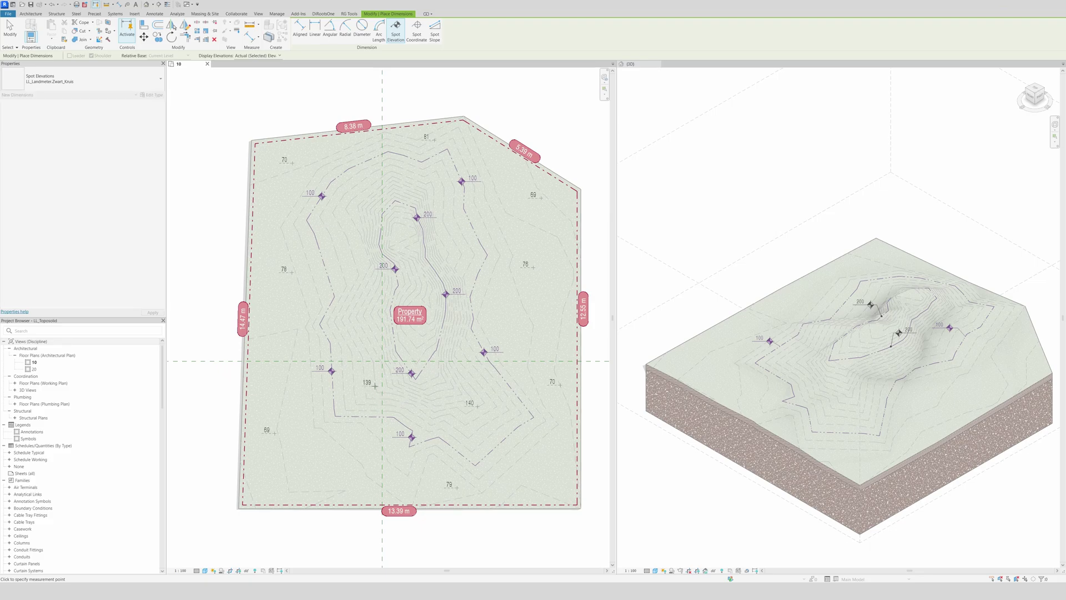
left_click(375, 385)
left_click(370, 289)
left_click(359, 196)
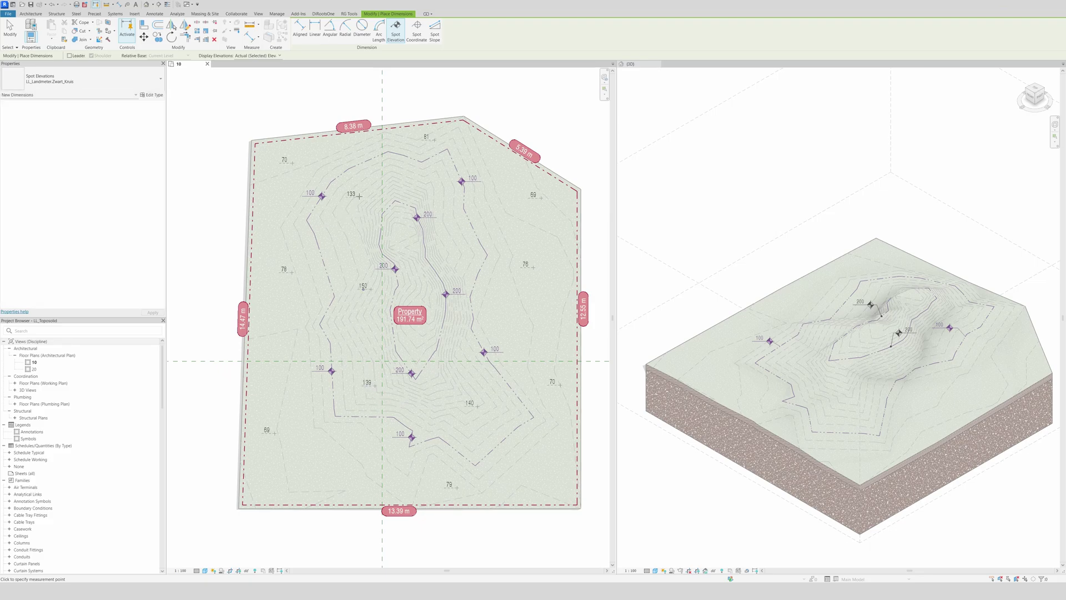
left_click(370, 194)
left_click(425, 182)
left_click(457, 245)
left_click(407, 243)
left_click(421, 293)
left_click(417, 341)
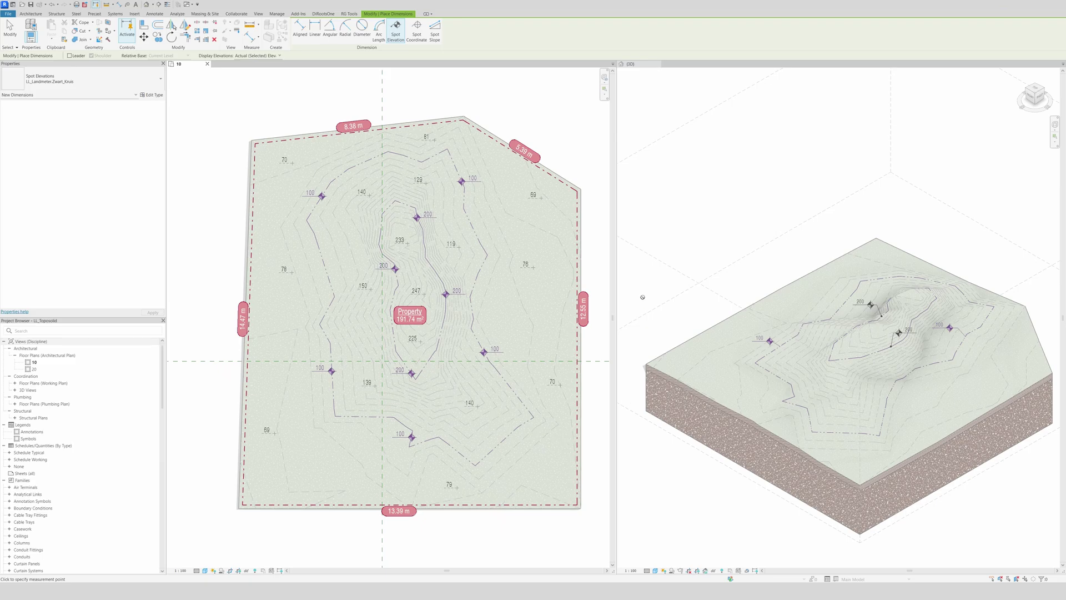